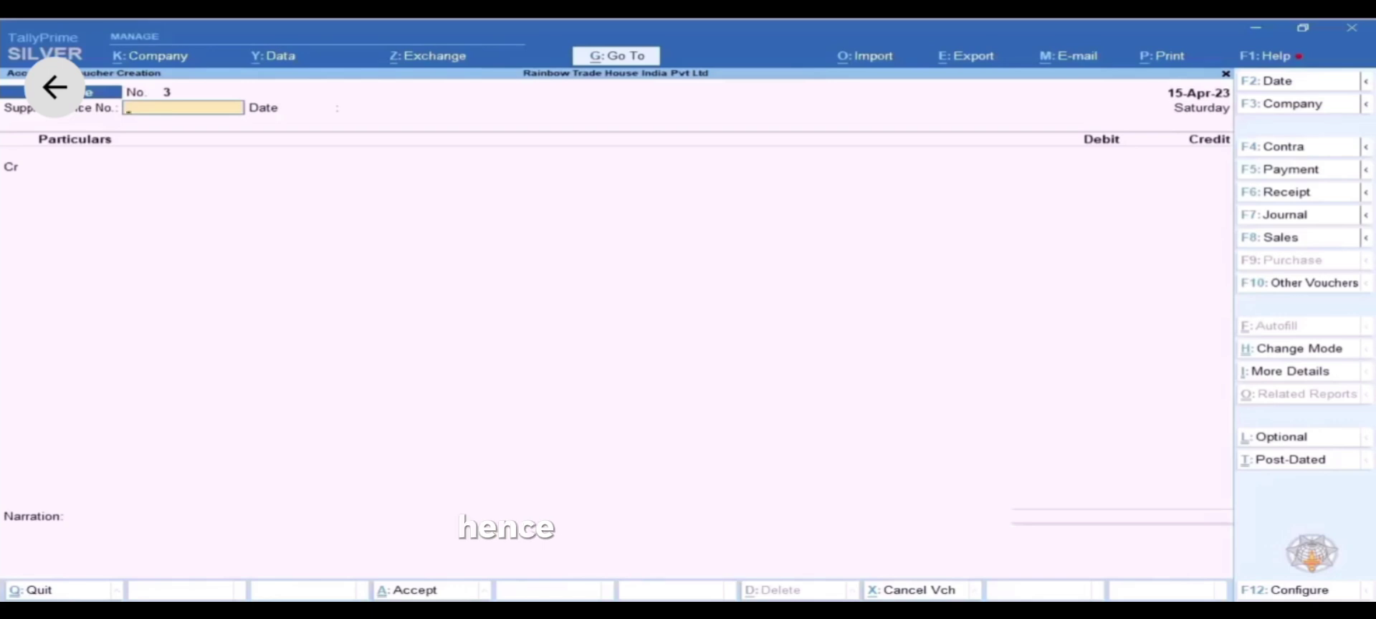
Step: Open a purchase voucher and change its mode to Accounting Invoice
key(F9)
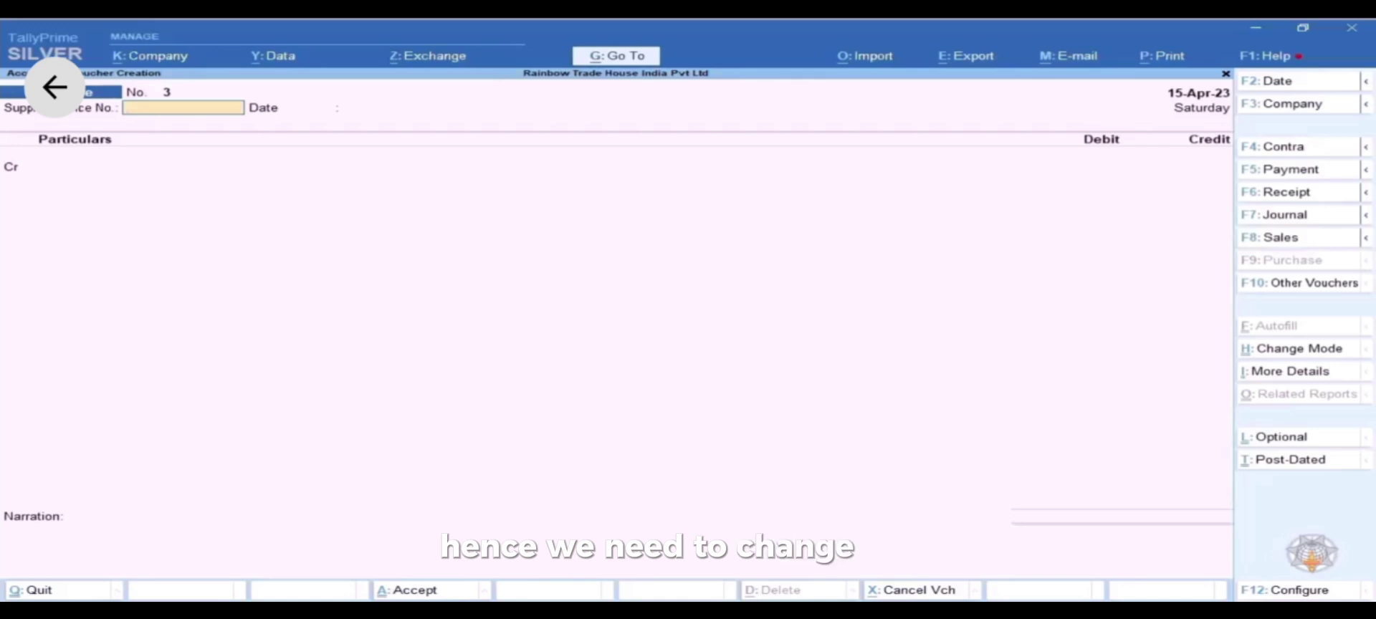
key(ctrl+h)
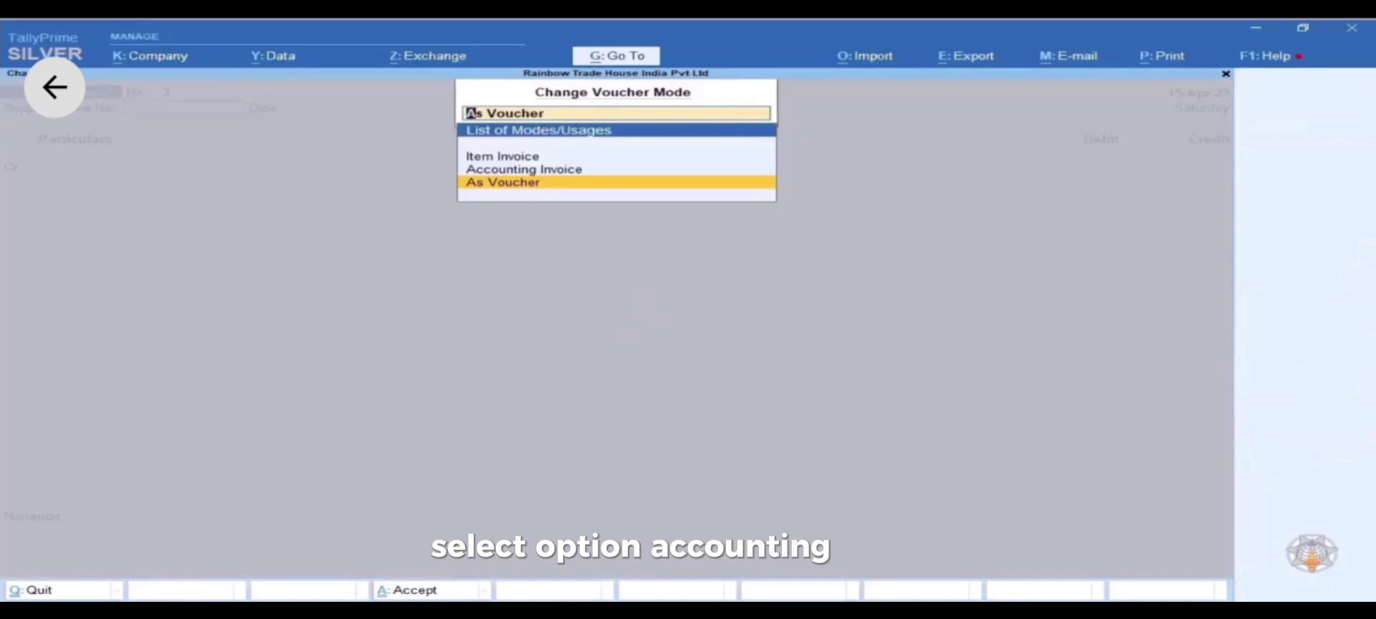
key(Up)
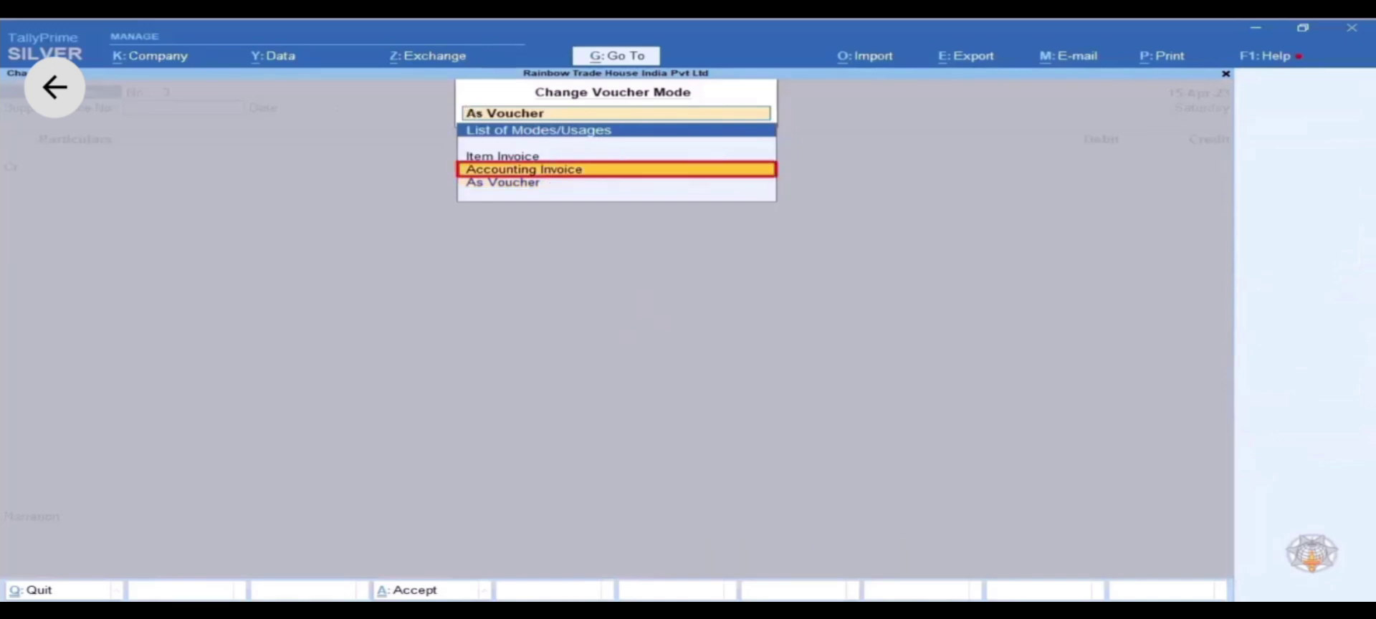
key(Return)
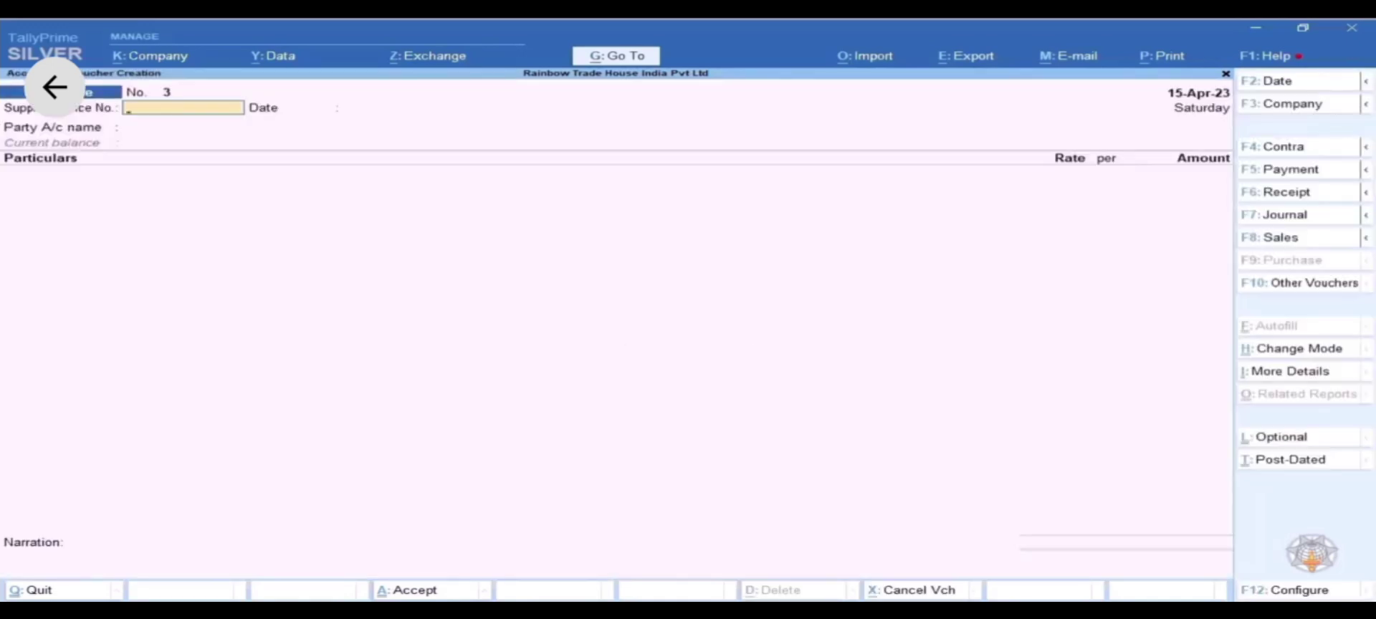
Step: Set the purchase voucher date to 12.4.23
key(F2)
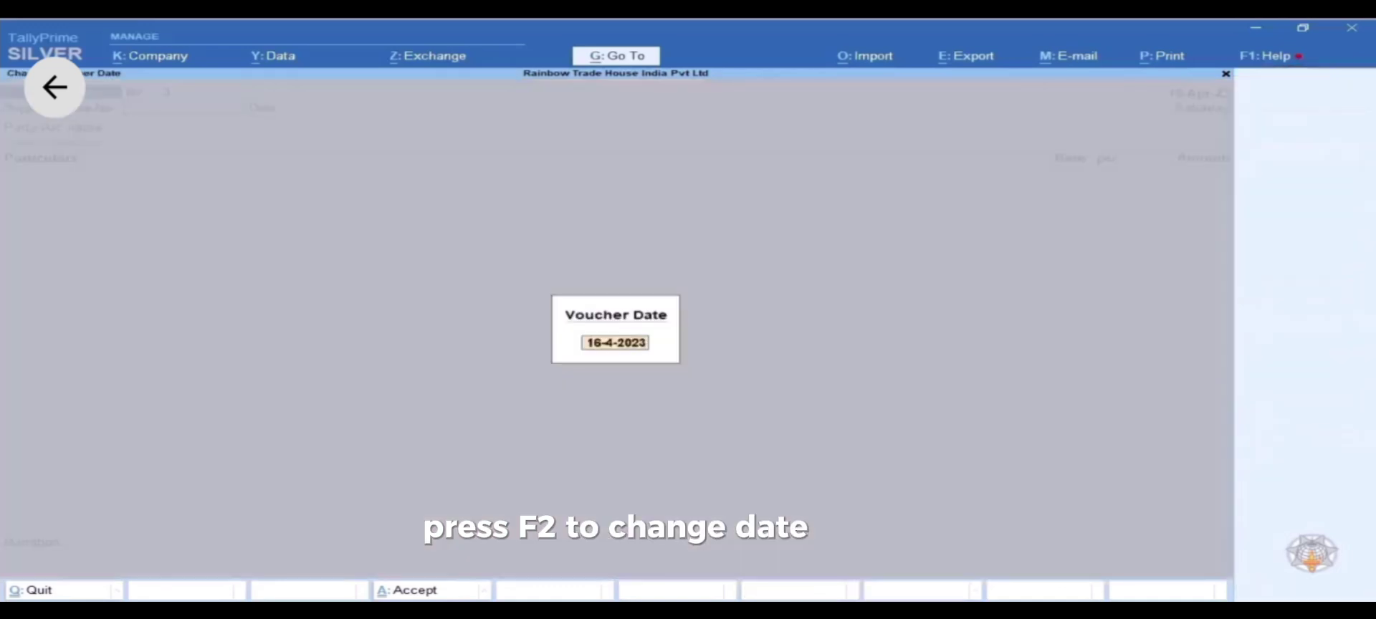
text(12.4)
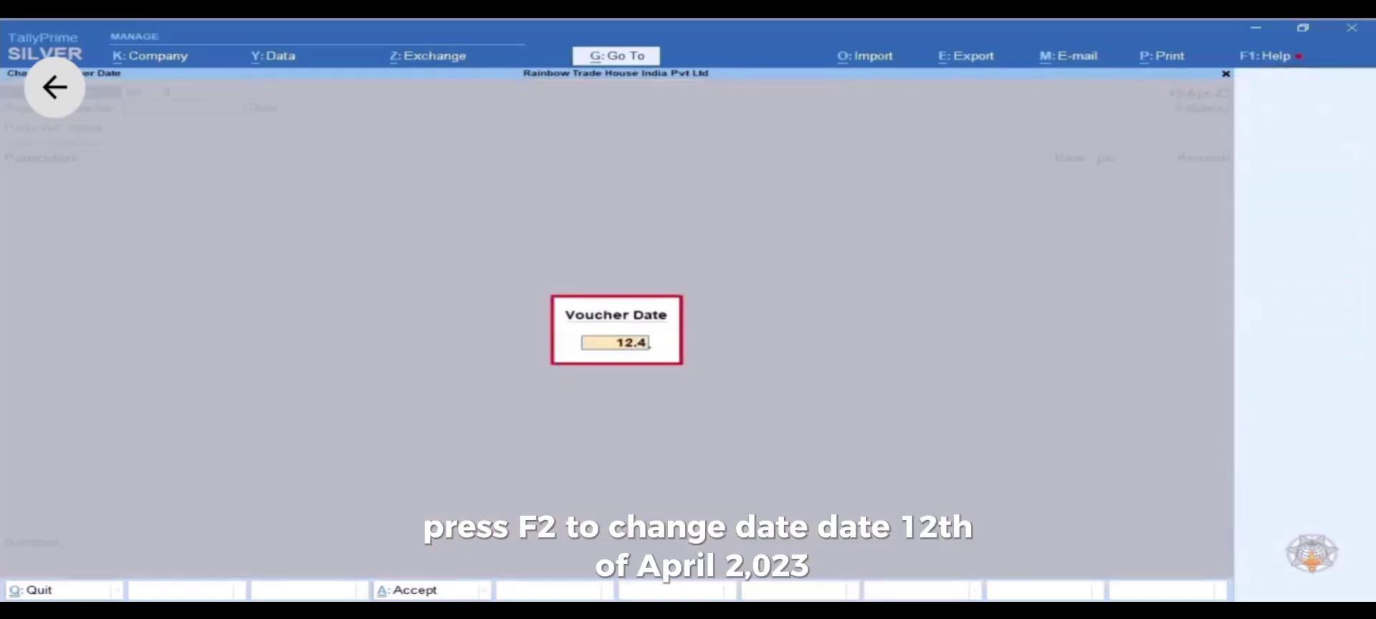
text(.23)
key(Return)
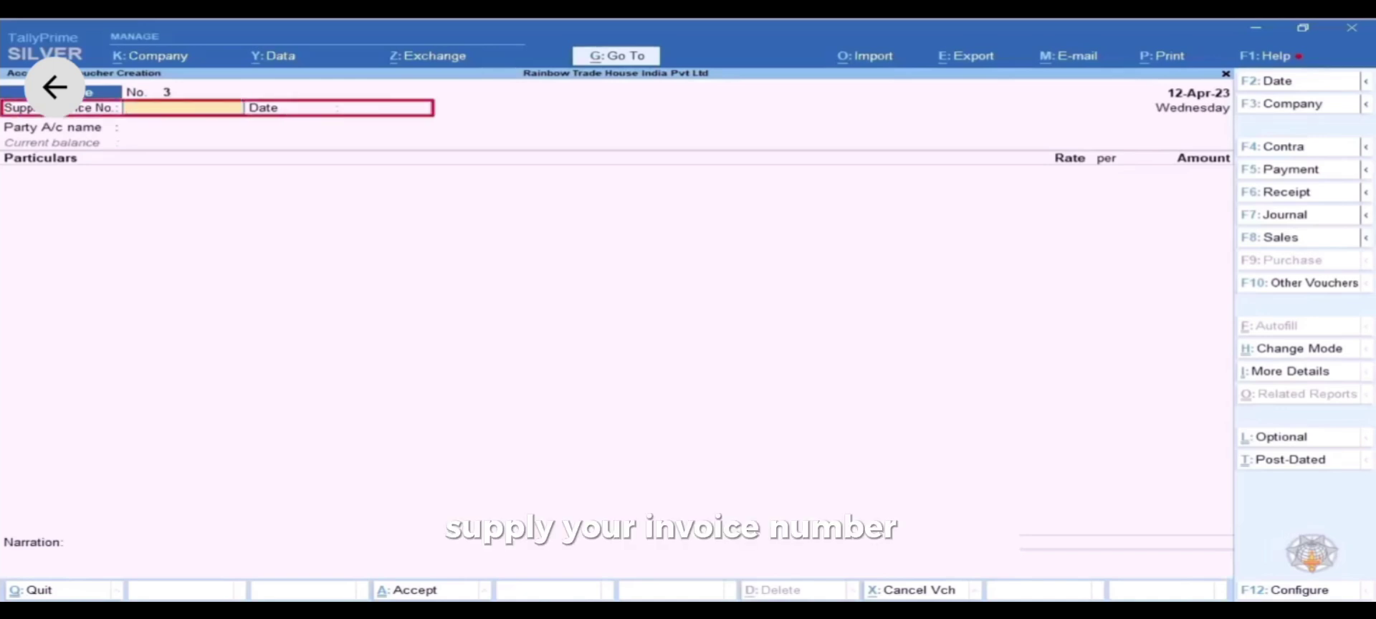
Step: Enter supplier invoice number CTT-015-202324 and accept 12-Apr-23 as the supplier invoice date
text(CTT-015-202324)
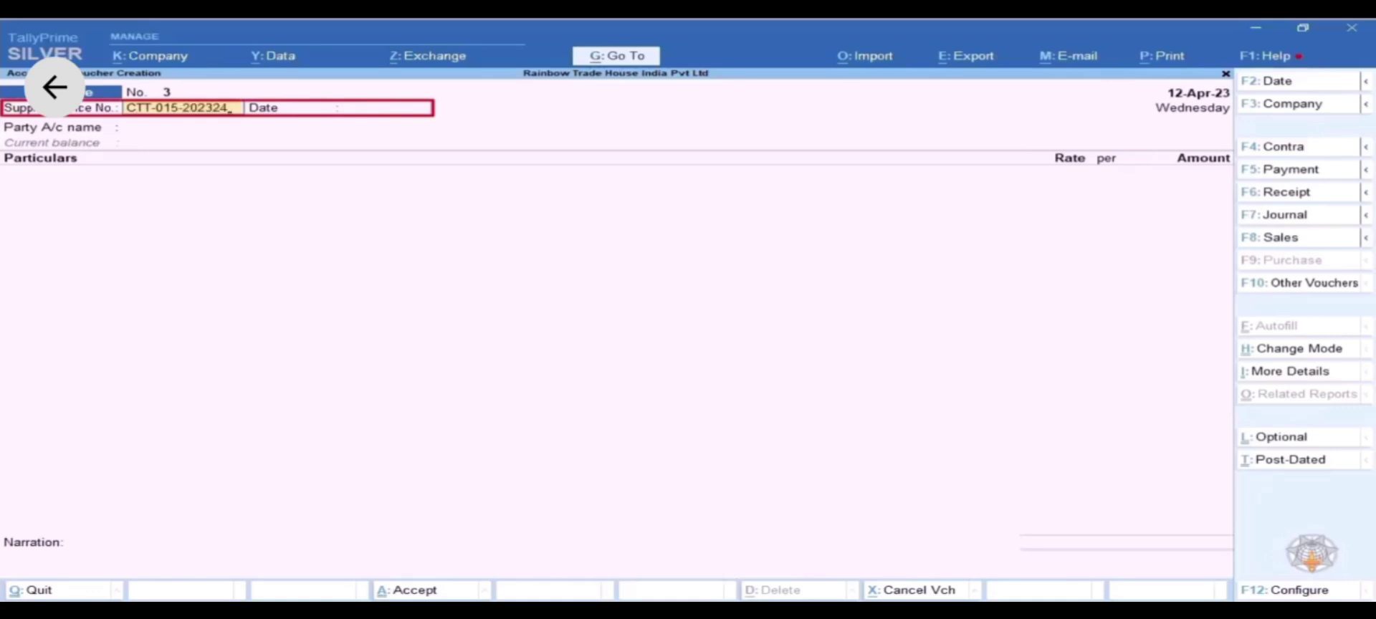
key(Return)
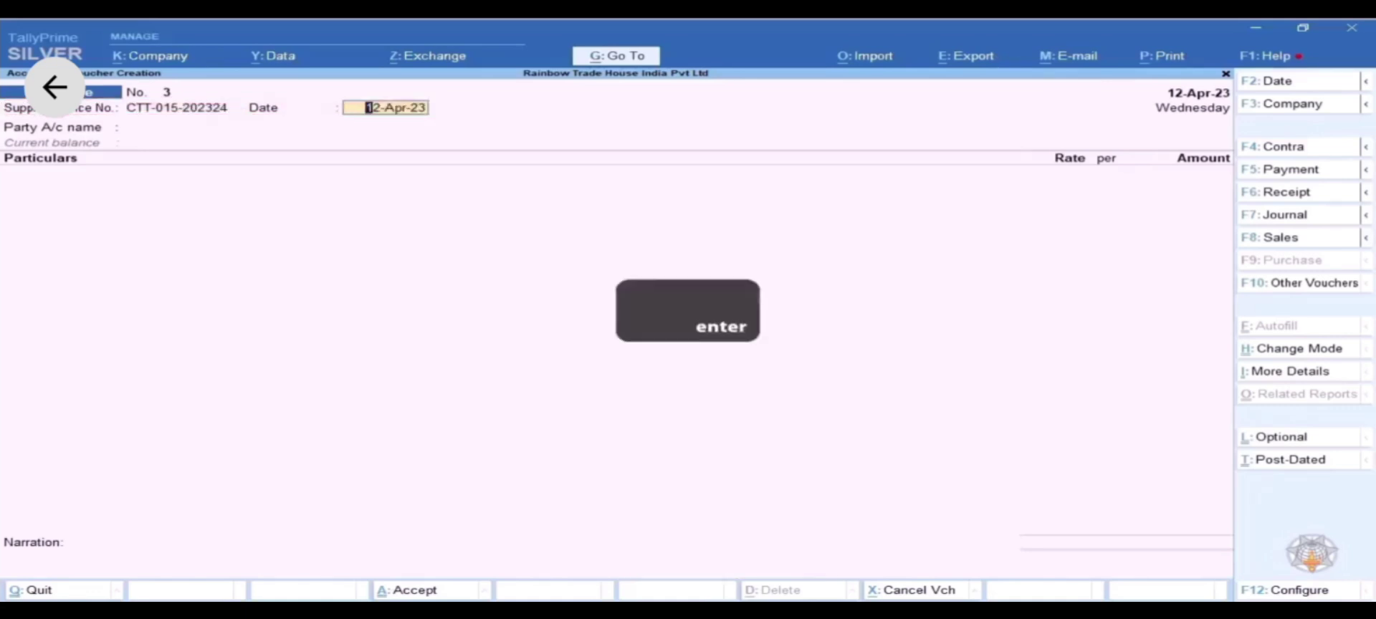
key(Return)
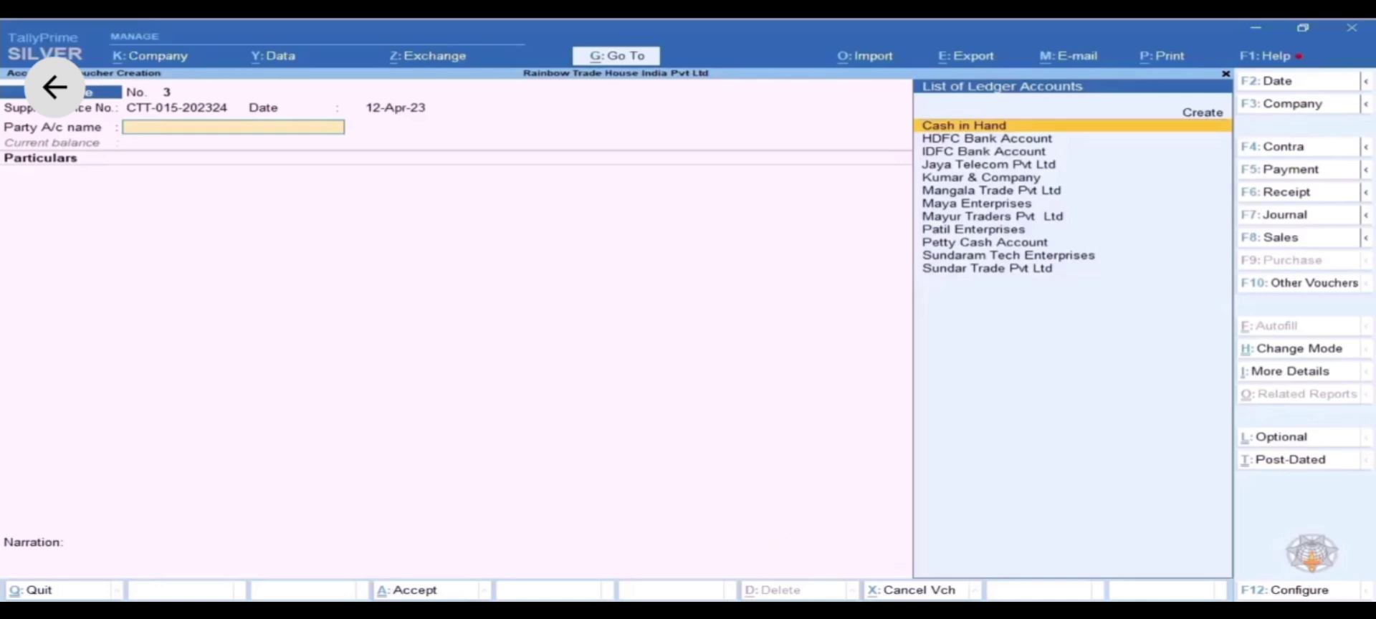
Step: Start a new party ledger from the voucher's party account list and name it C-Tech Tool India Pvt Ltd, without an alias
click(1203, 113)
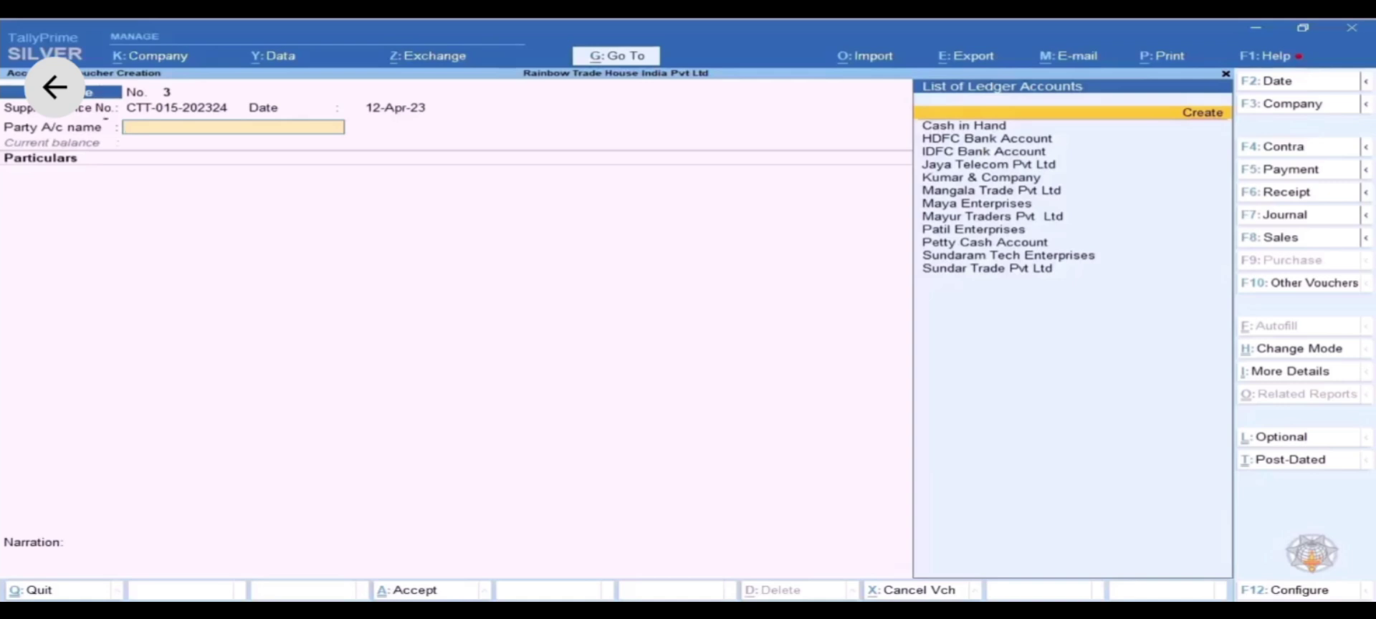
key(Return)
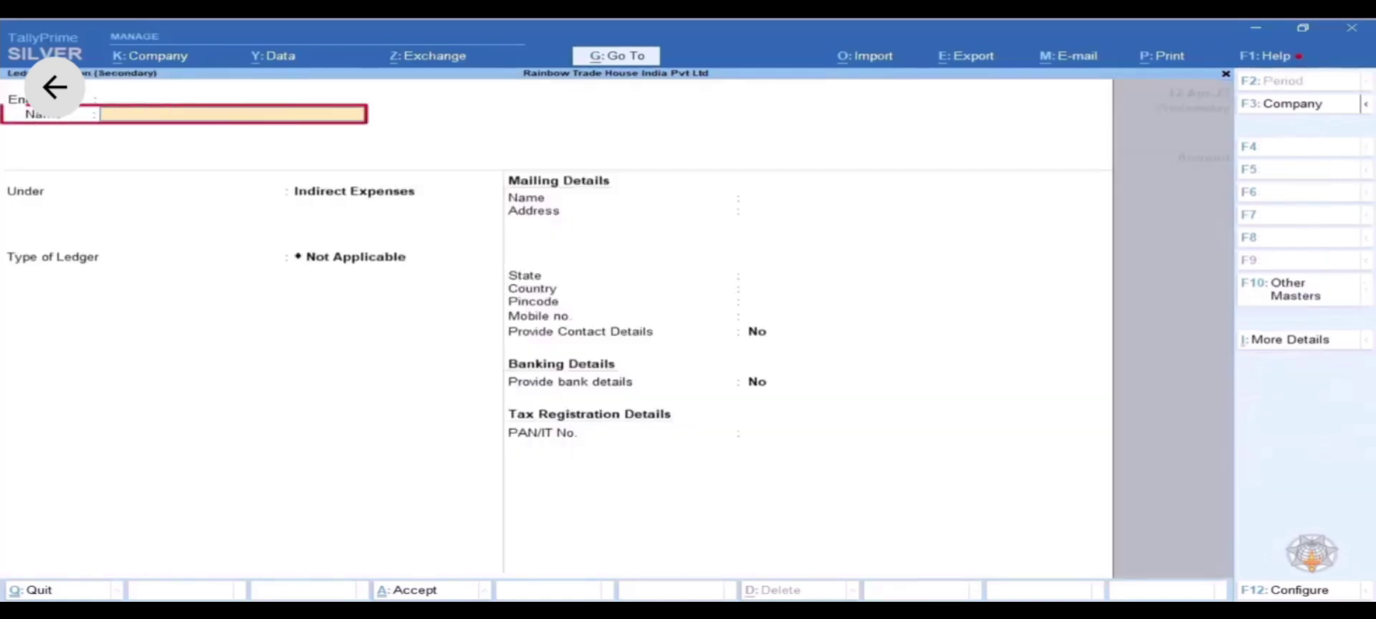
text(C-Te)
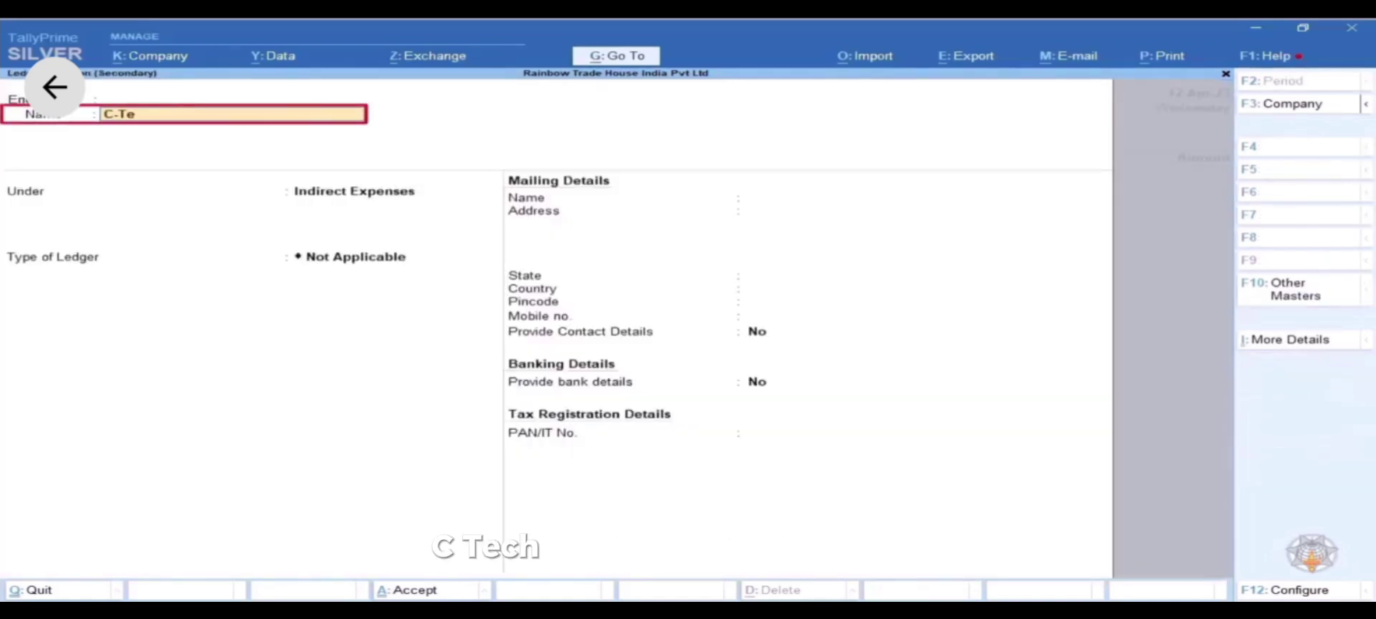
text(ch)
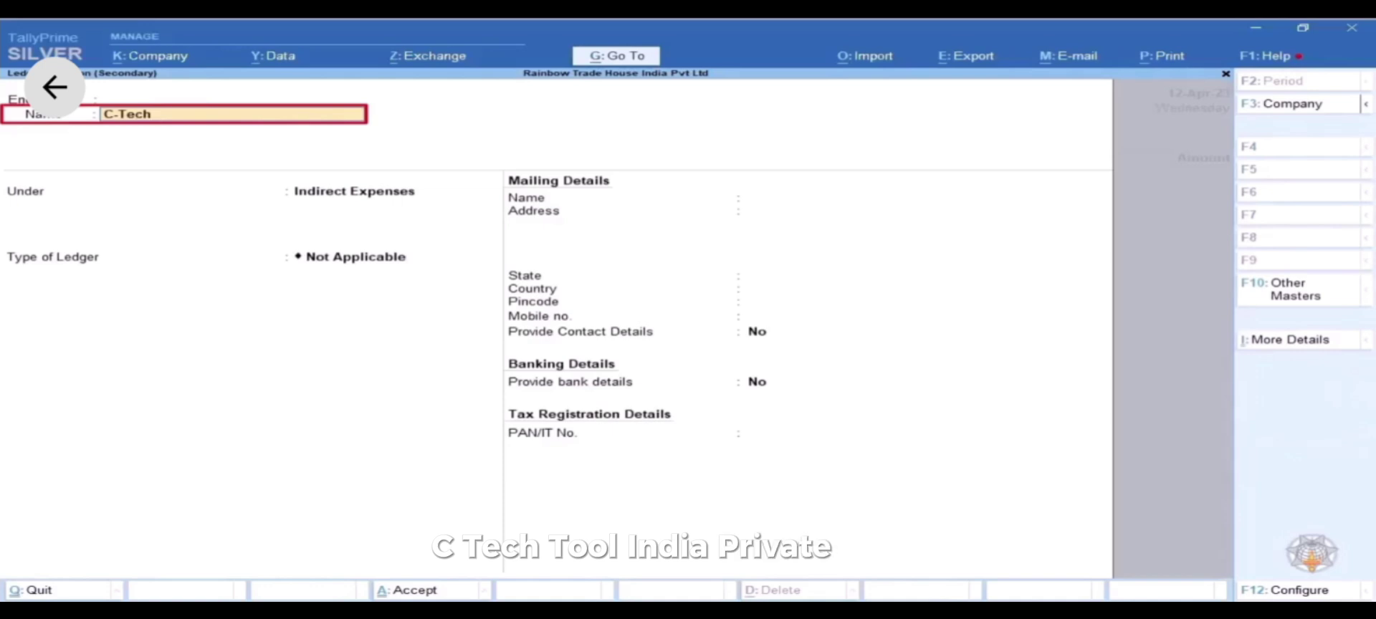
text(  Tool)
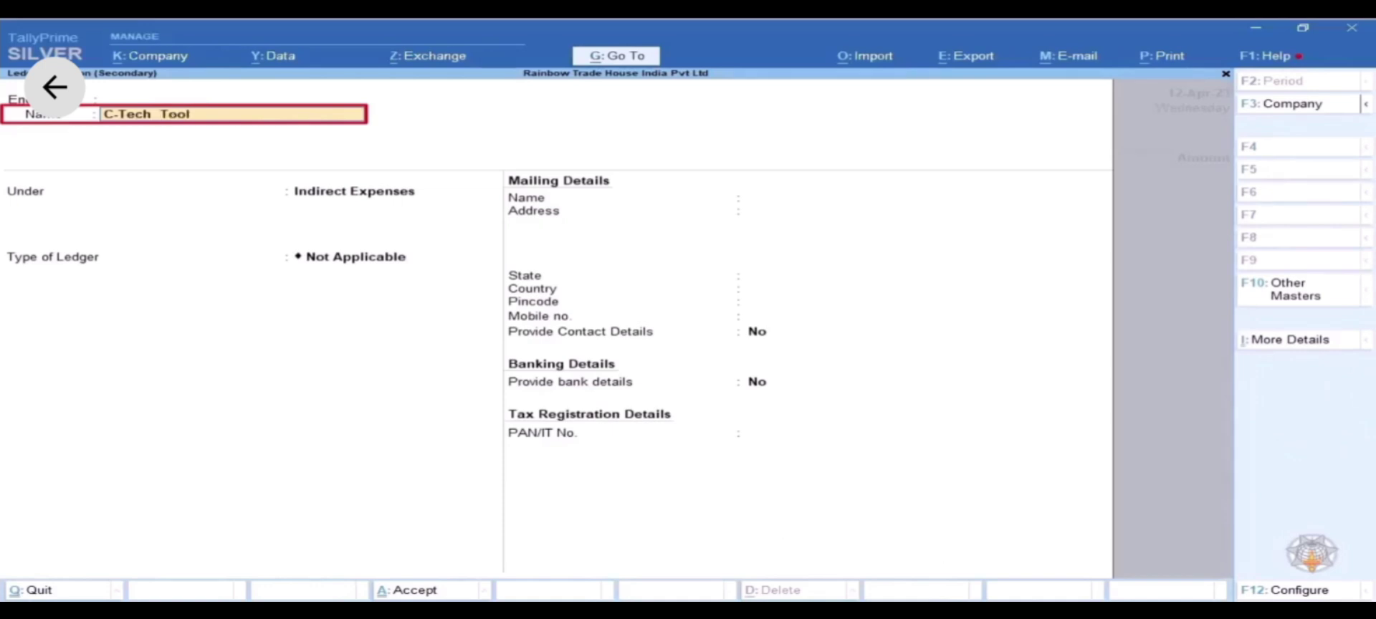
text( India Pvt)
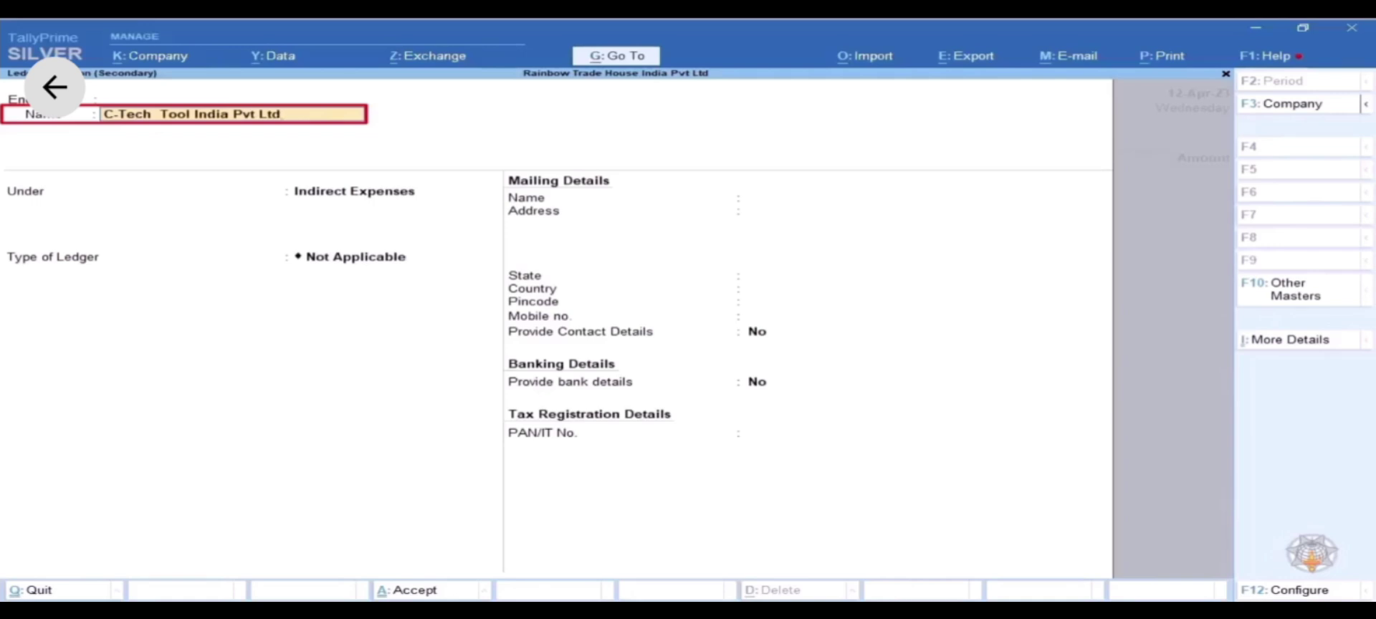
text( Ltd)
key(Return)
key(Return)
key(Return)
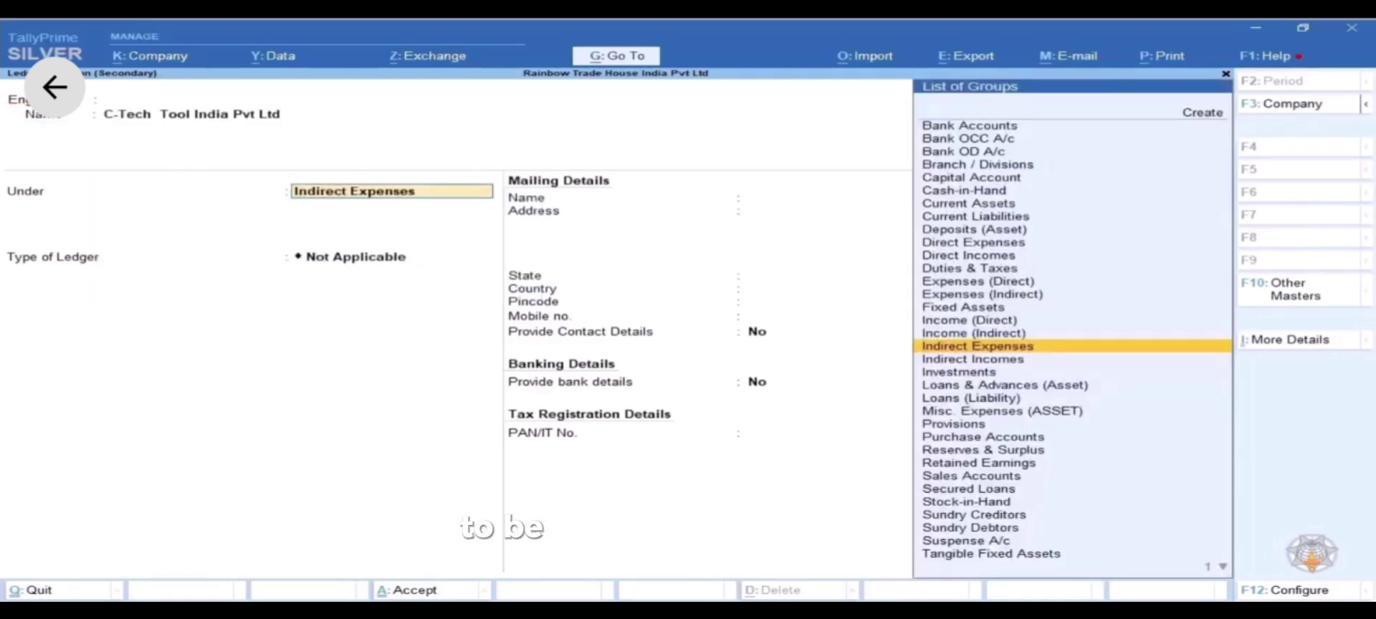
Step: Place the new ledger under Sundry Creditors with bill-by-bill balances set to Yes and no default credit period
text(Sun)
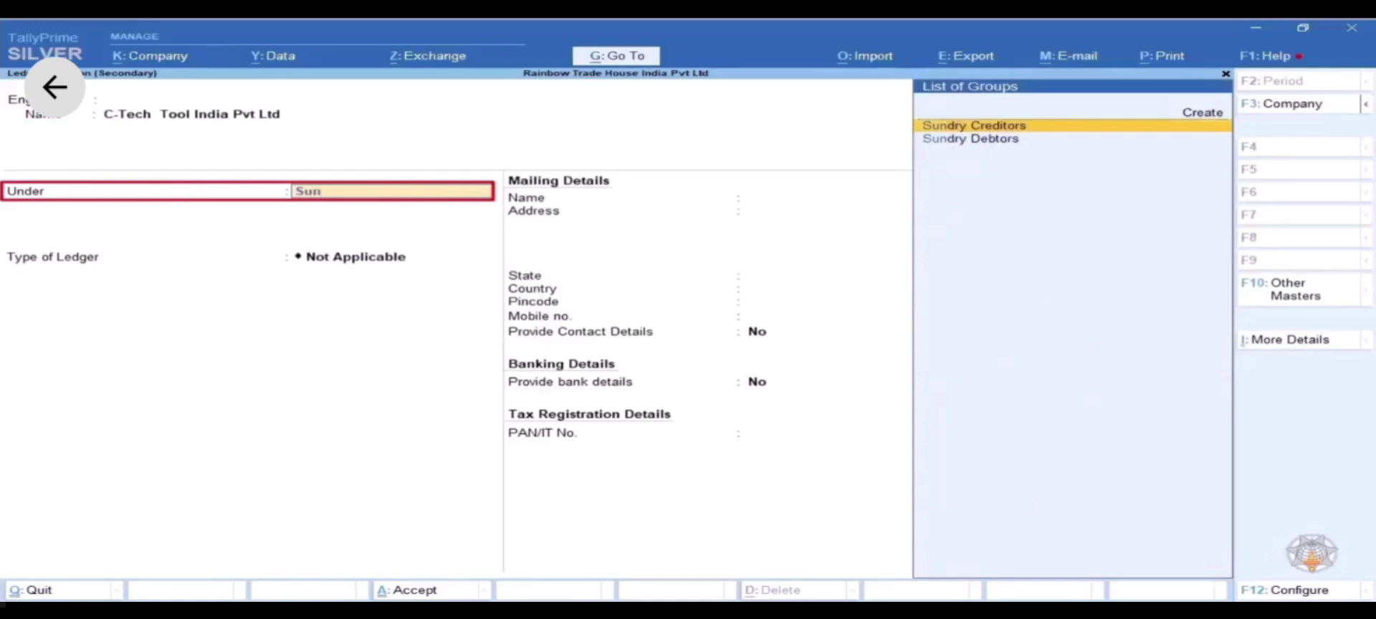
key(Return)
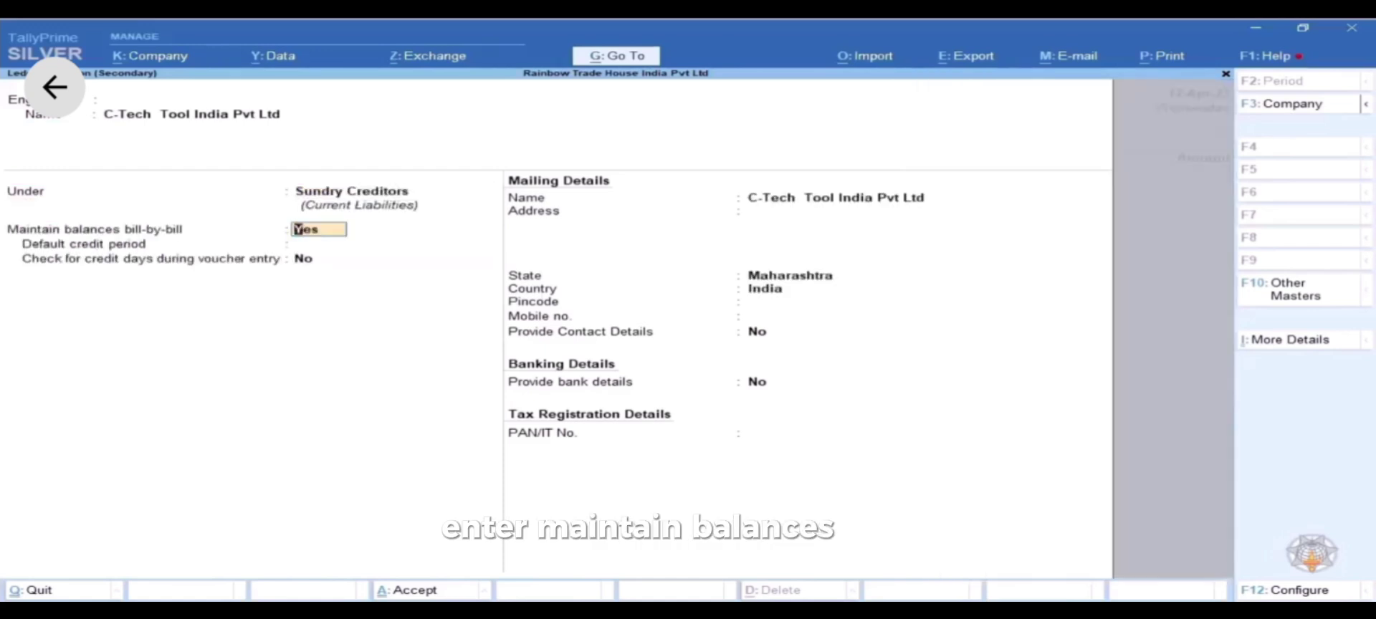
key(Return)
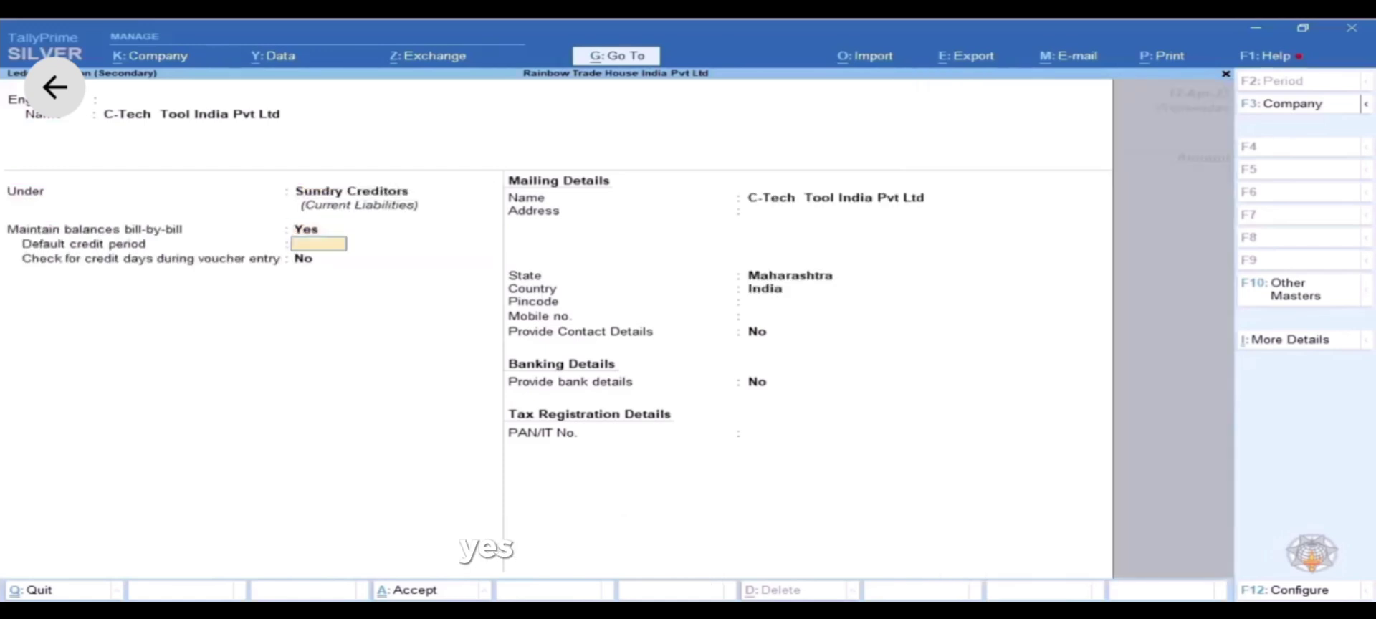
key(Return)
key(Return)
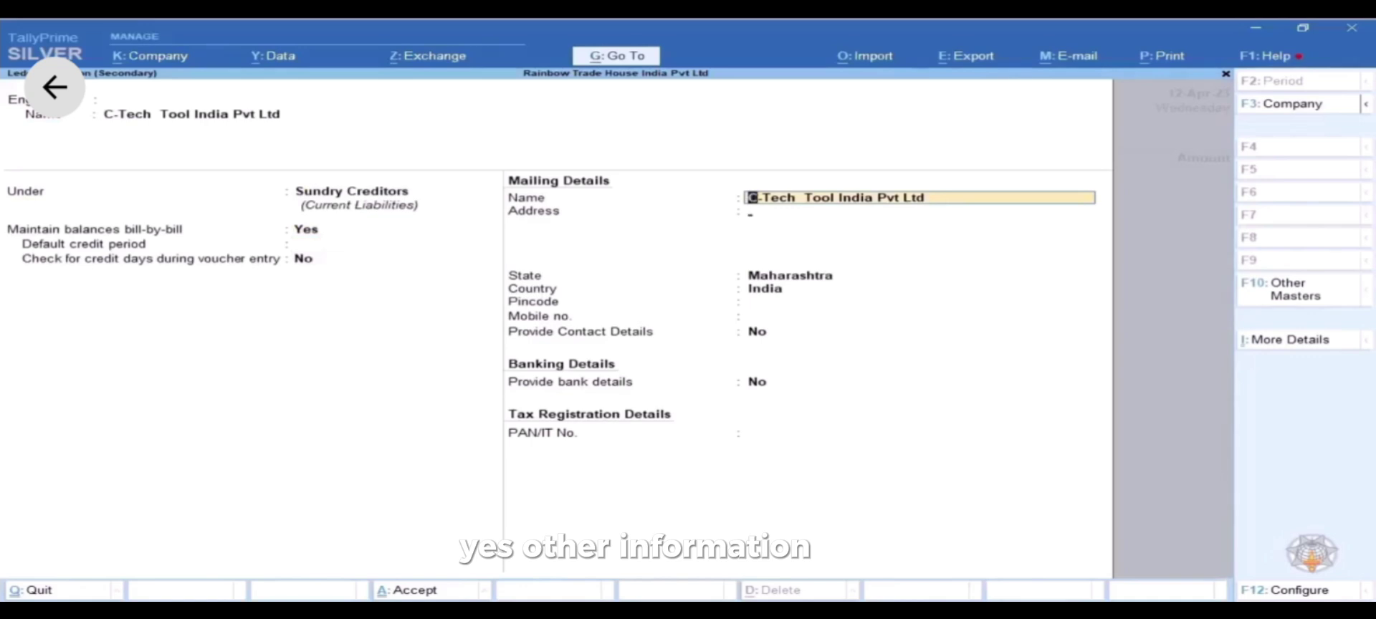
Step: Accept the default mailing, banking and tax registration details of the party ledger and save it
key(Return)
key(Return)
key(Return)
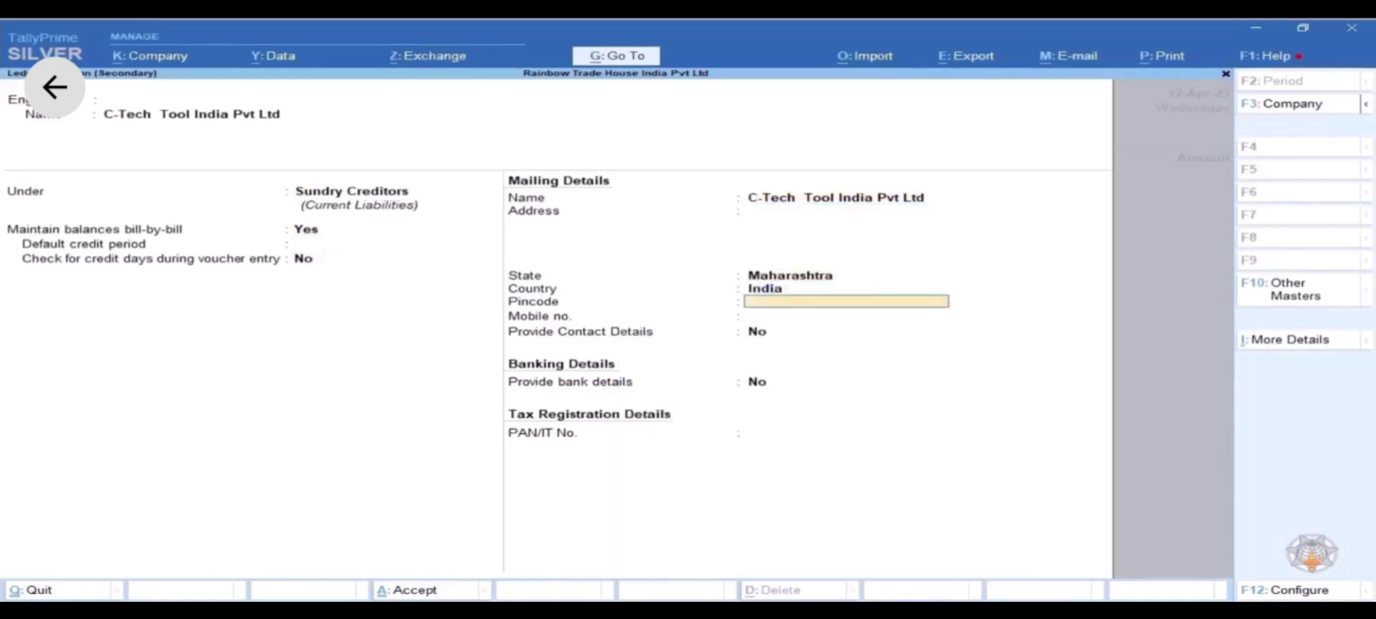
key(Return)
key(Return)
key(Return)
key(Return)
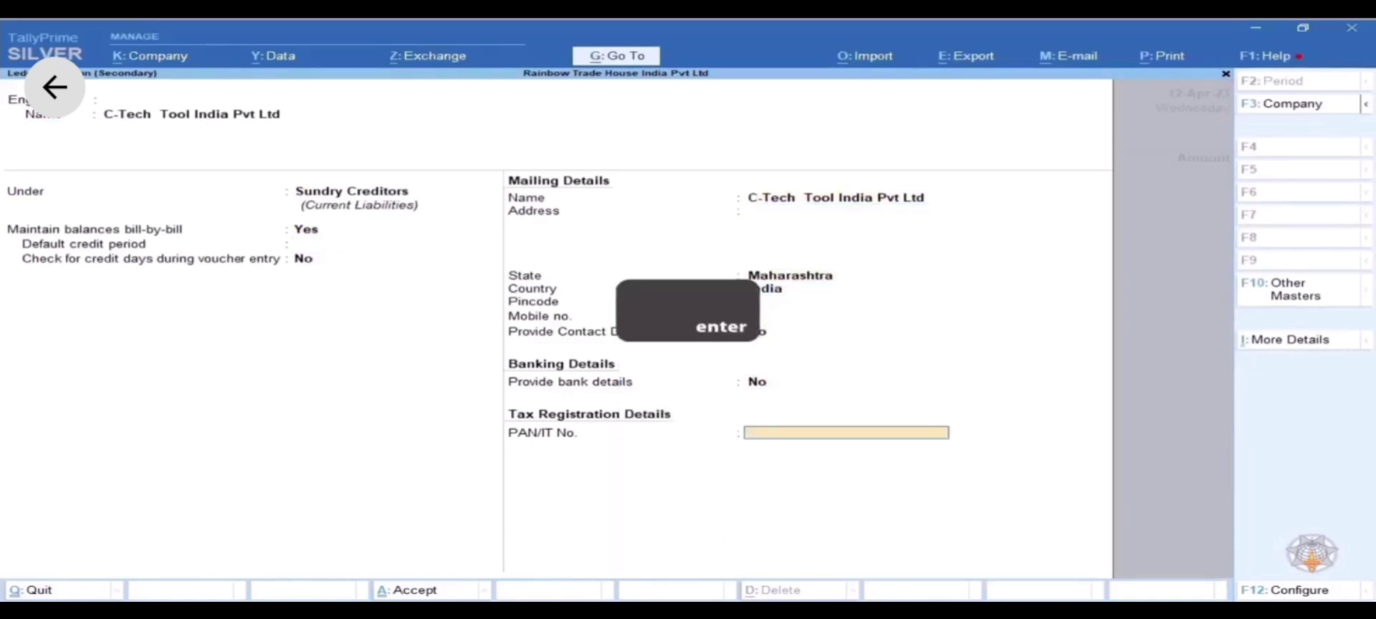
key(Return)
key(Return)
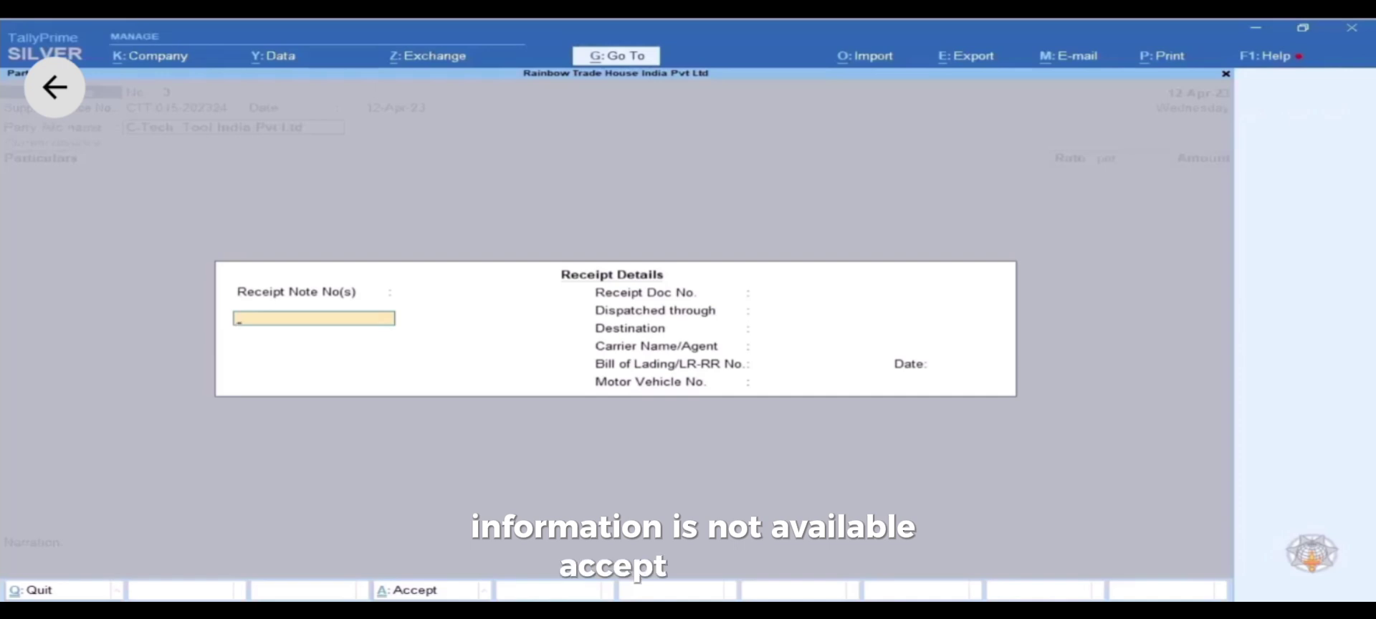
Step: Leave all receipt details of the purchase voucher blank and continue to the party details
key(Return)
key(Return)
key(Return)
key(Return)
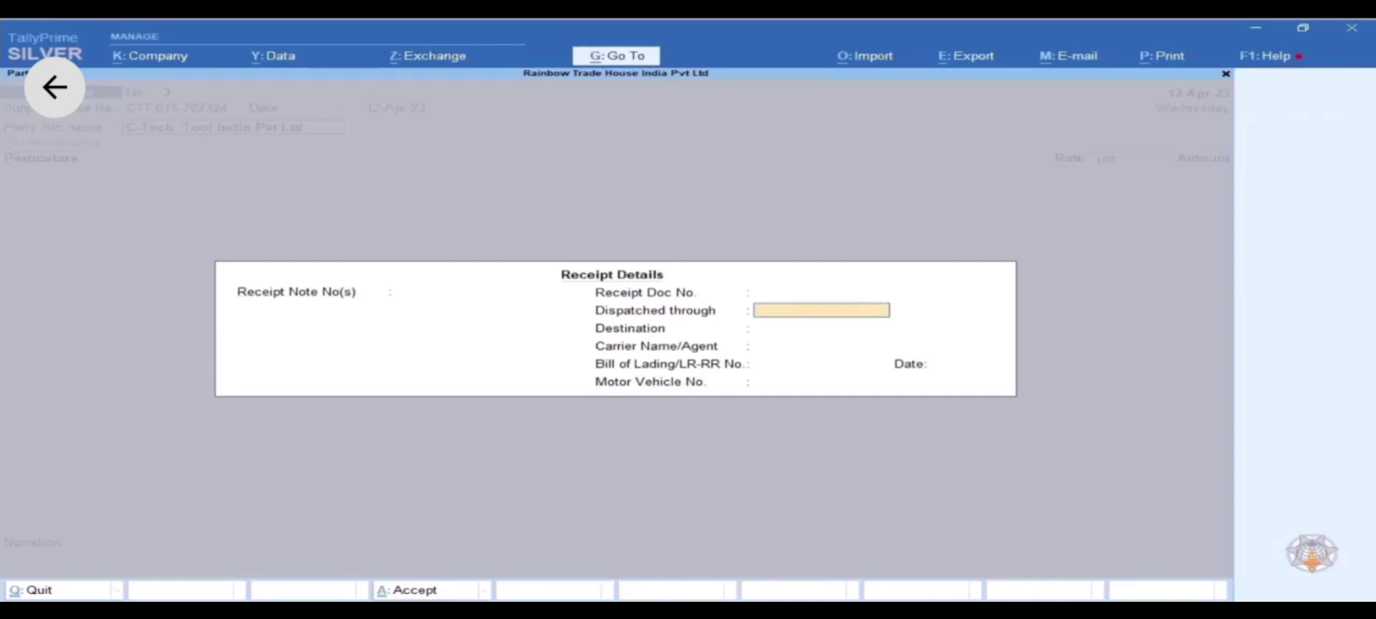
key(Return)
key(Return)
key(Return)
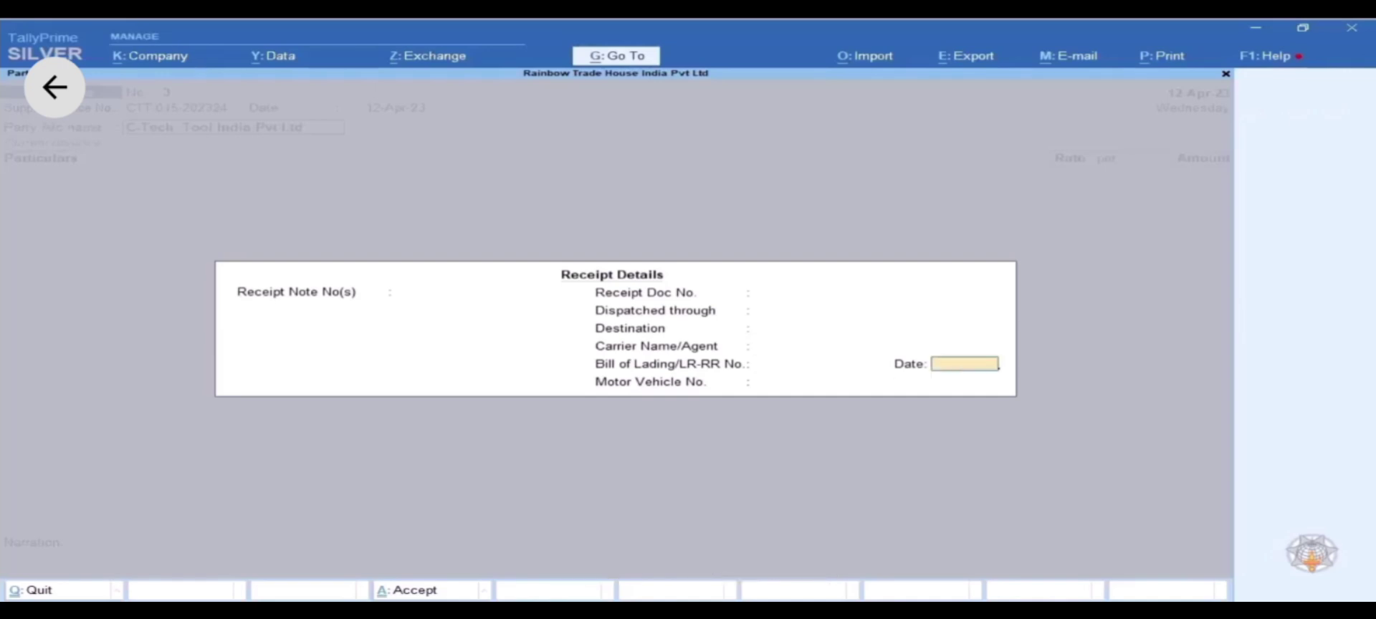
key(Return)
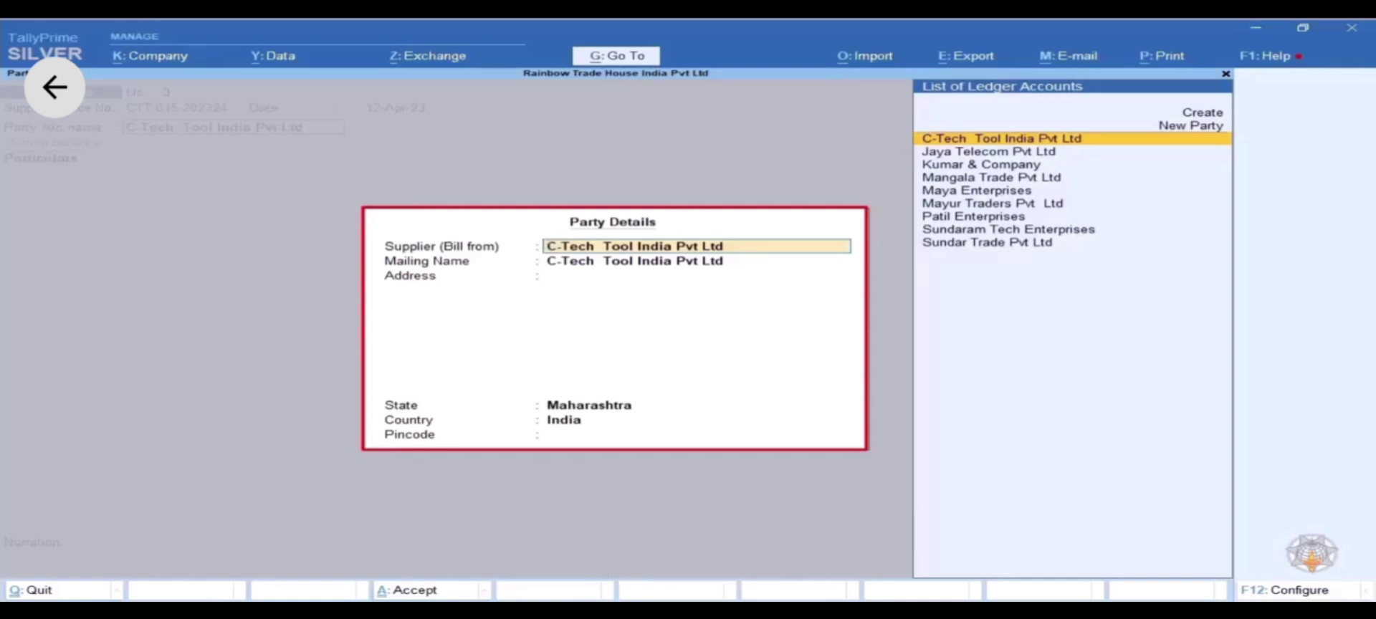
Step: Keep C-Tech Tool India Pvt Ltd as supplier and mailing name in the party details, leaving the address blank
key(Return)
key(Return)
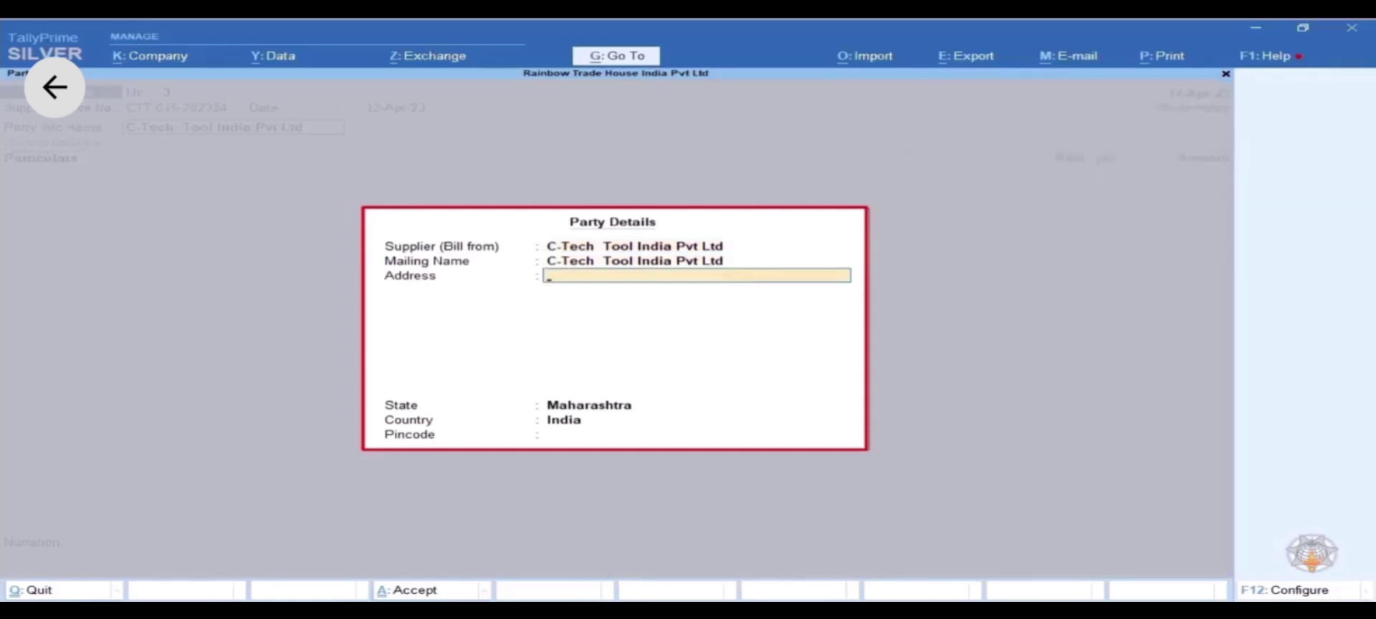
key(Return)
key(Return)
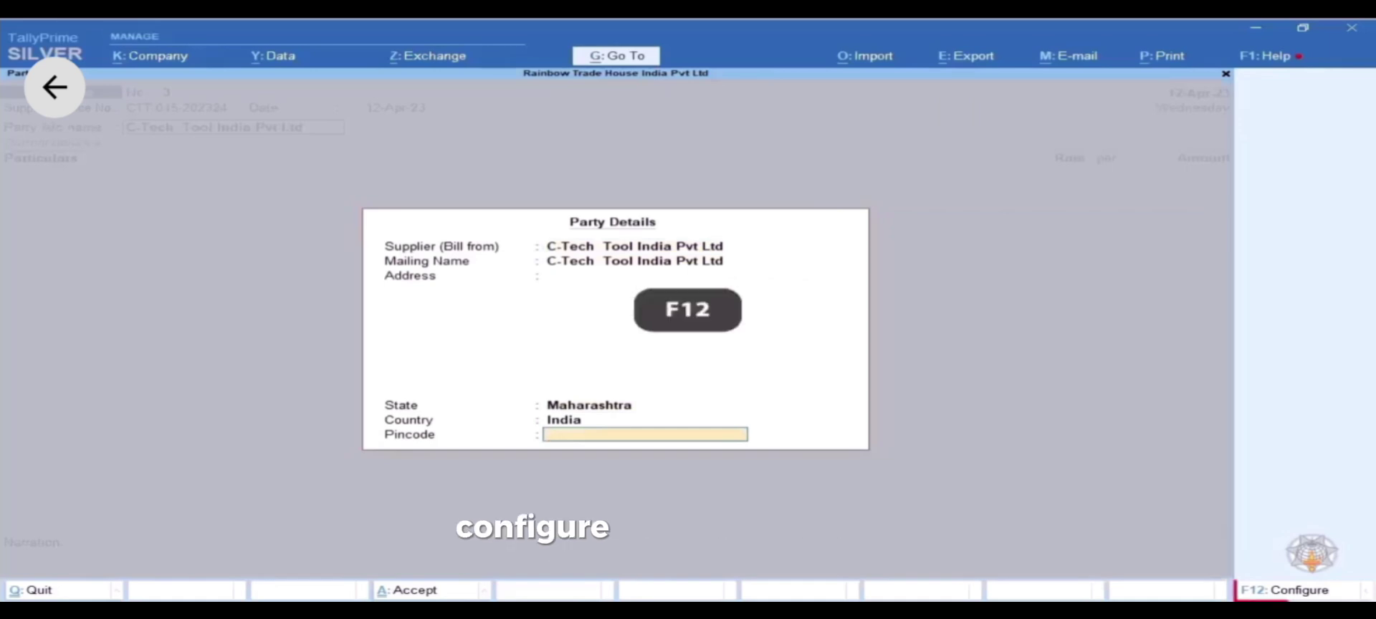
Step: Keep separate buyer and consignee details at No, mailing name and pincode at Yes in the configuration, and accept the party details
key(F12)
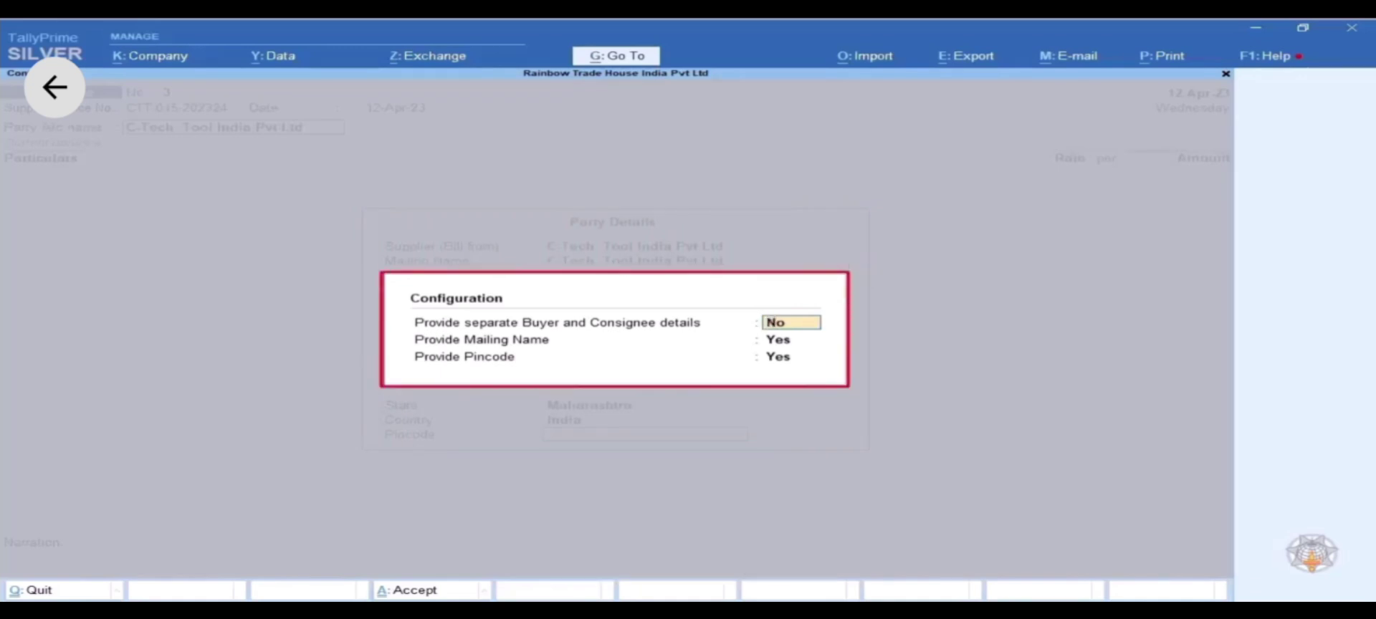
click(792, 339)
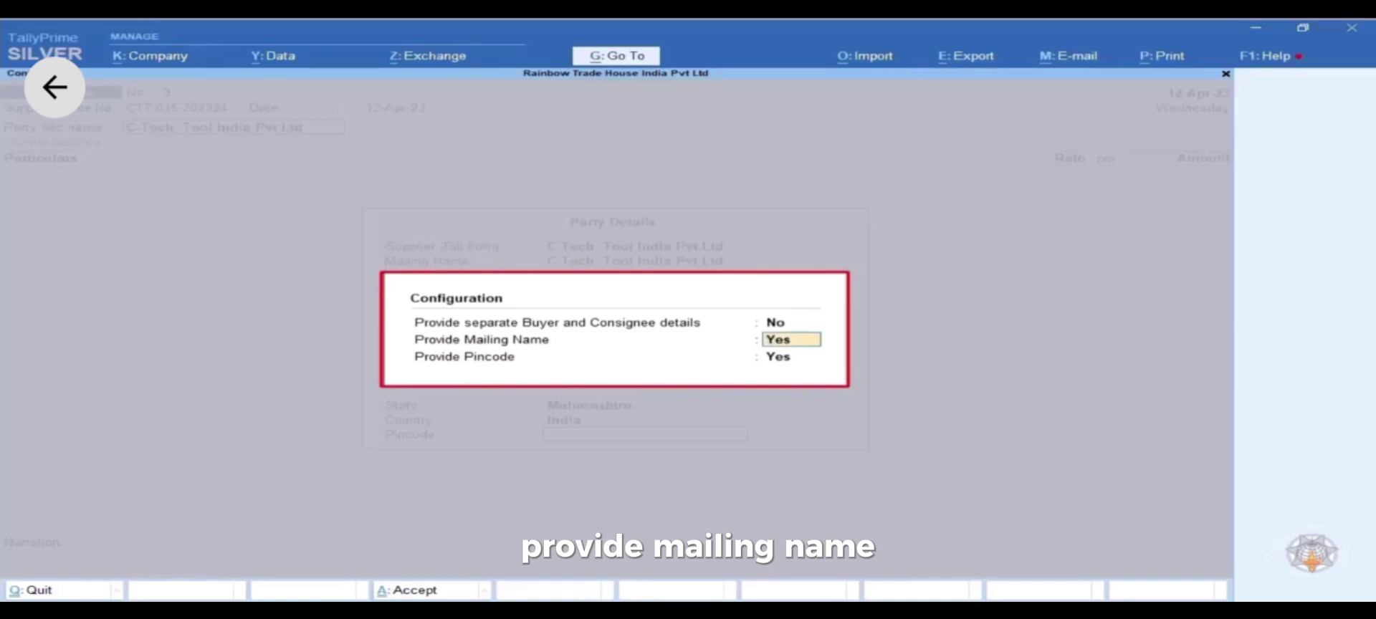
click(792, 356)
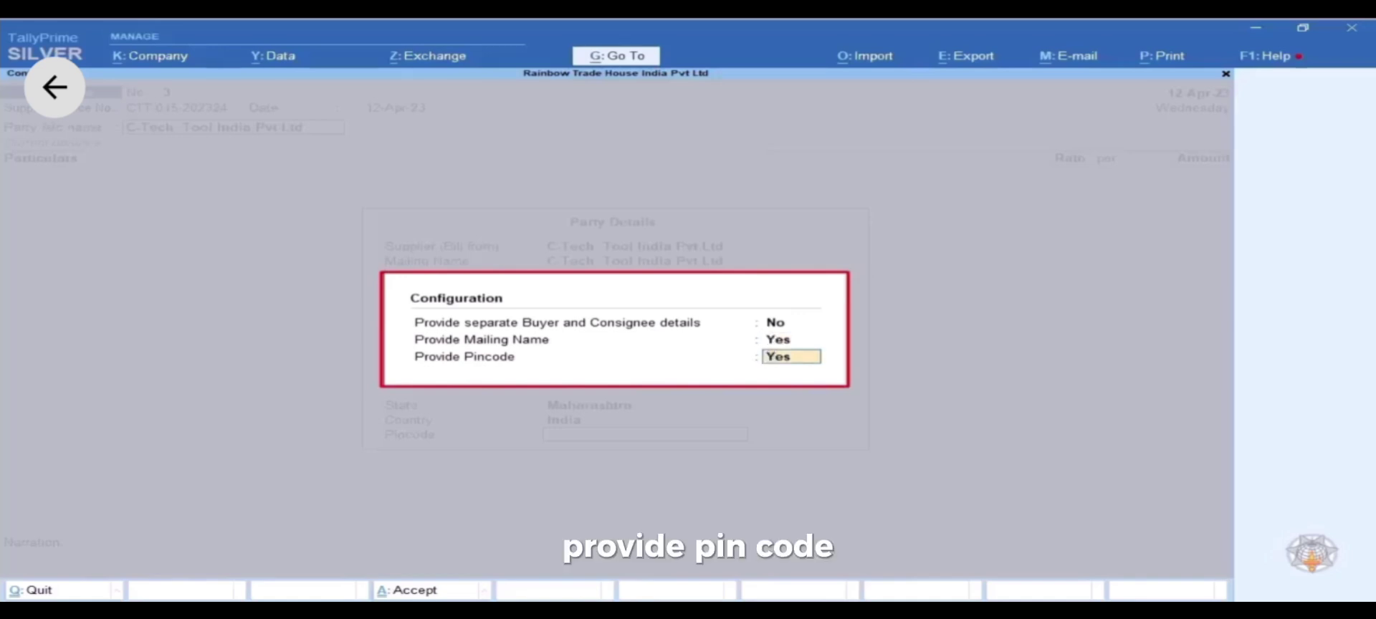
key(Return)
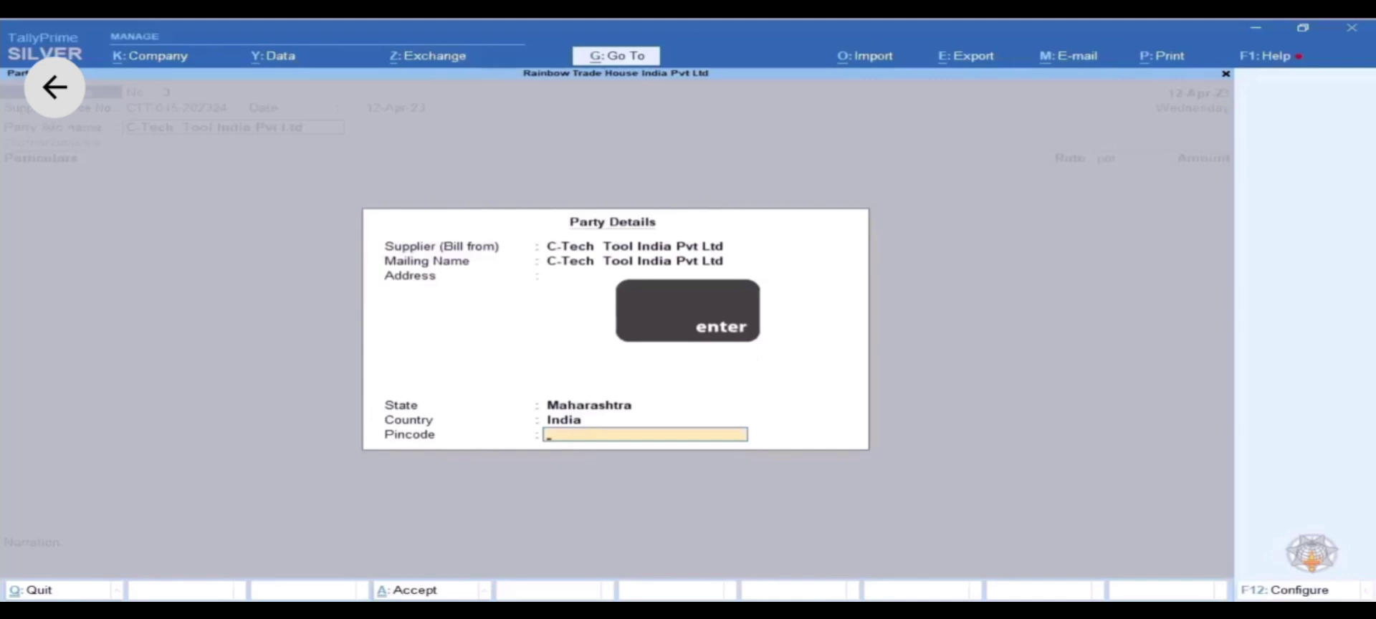
key(Return)
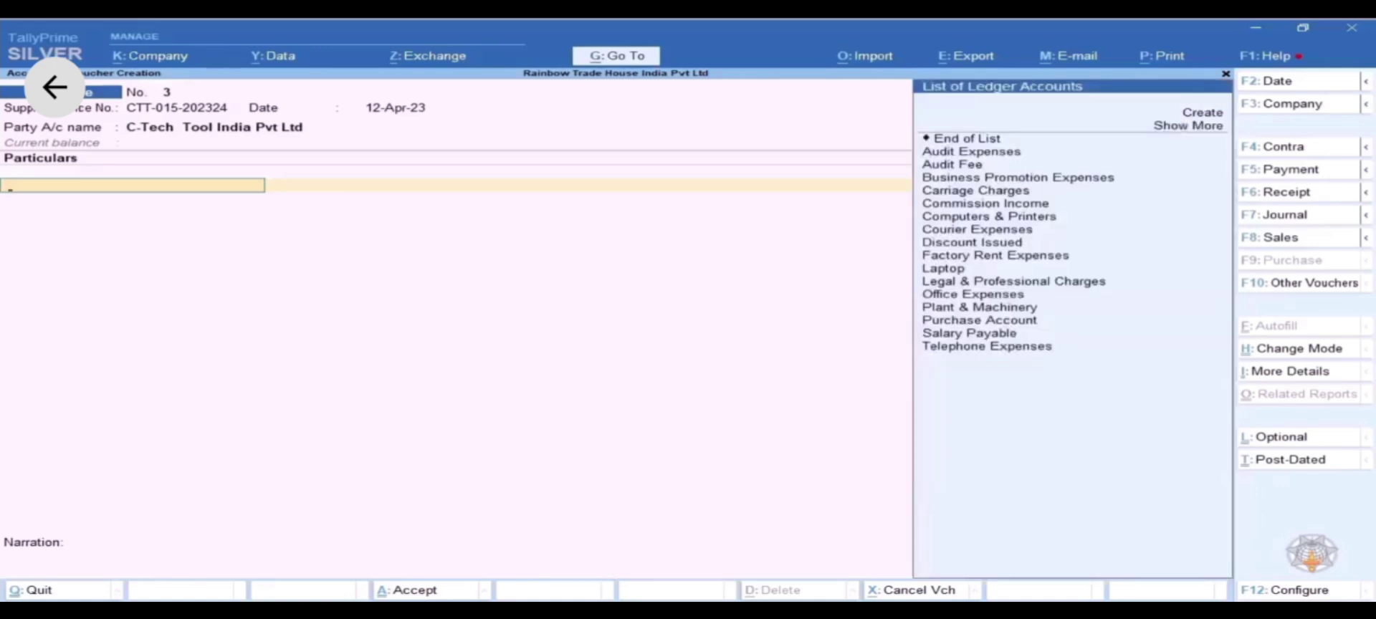
Step: Start a new ledger from the purchase particulars, name it Material Purchase Account and add no other language
click(1203, 113)
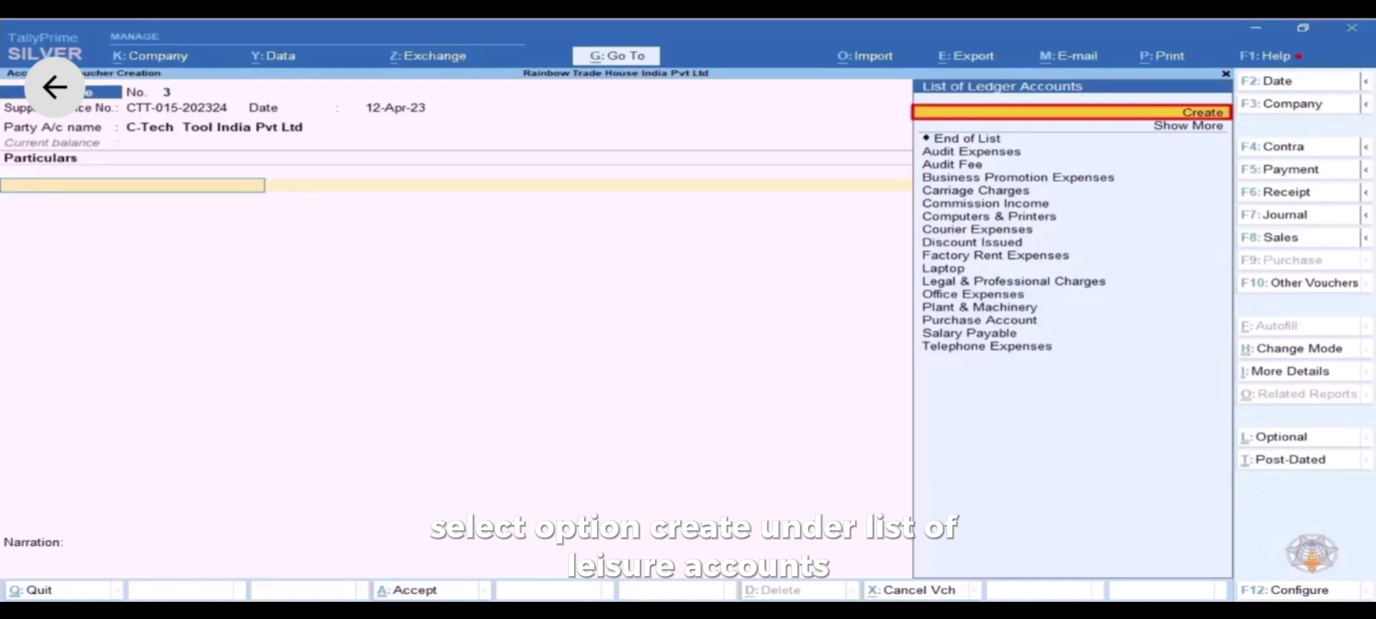
key(Return)
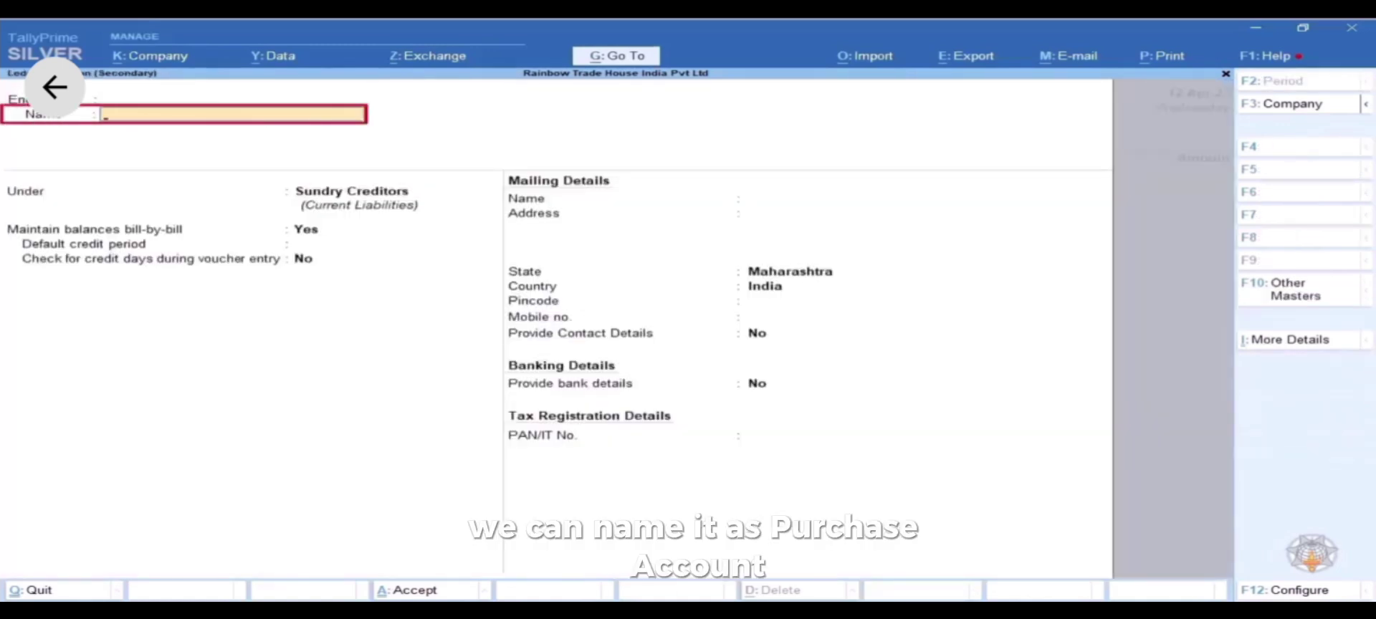
text(Ma)
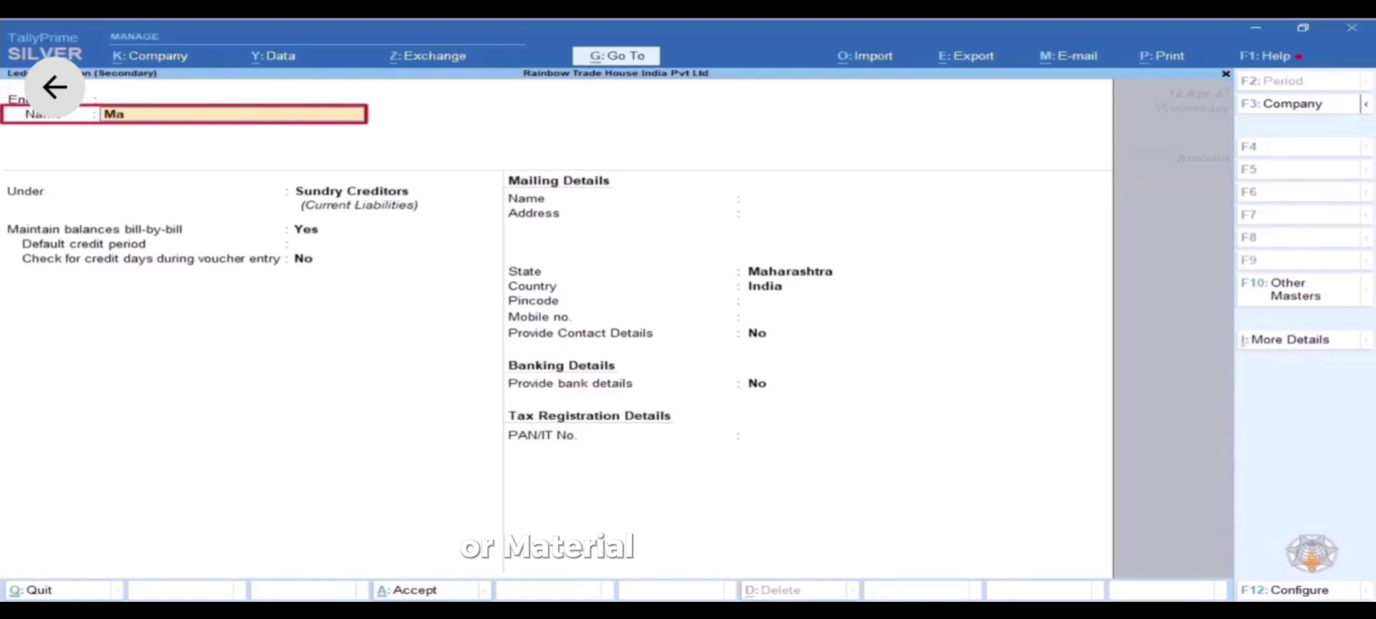
text(terial Purchase Account)
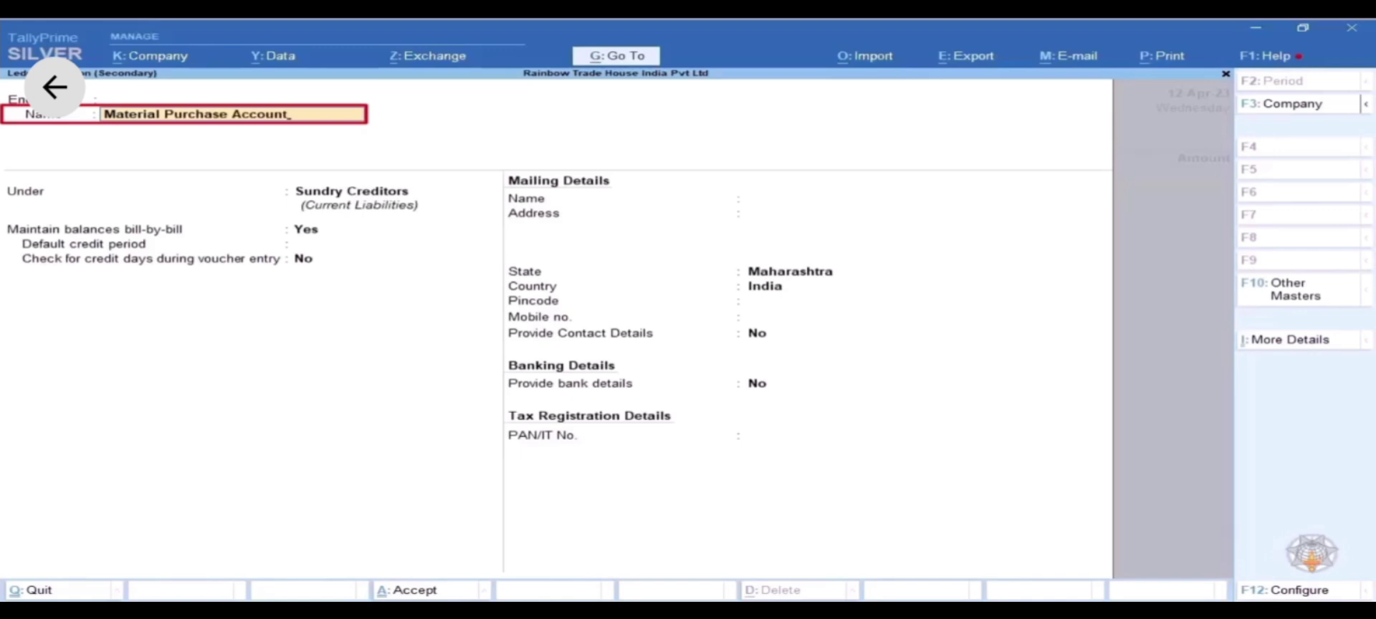
key(Return)
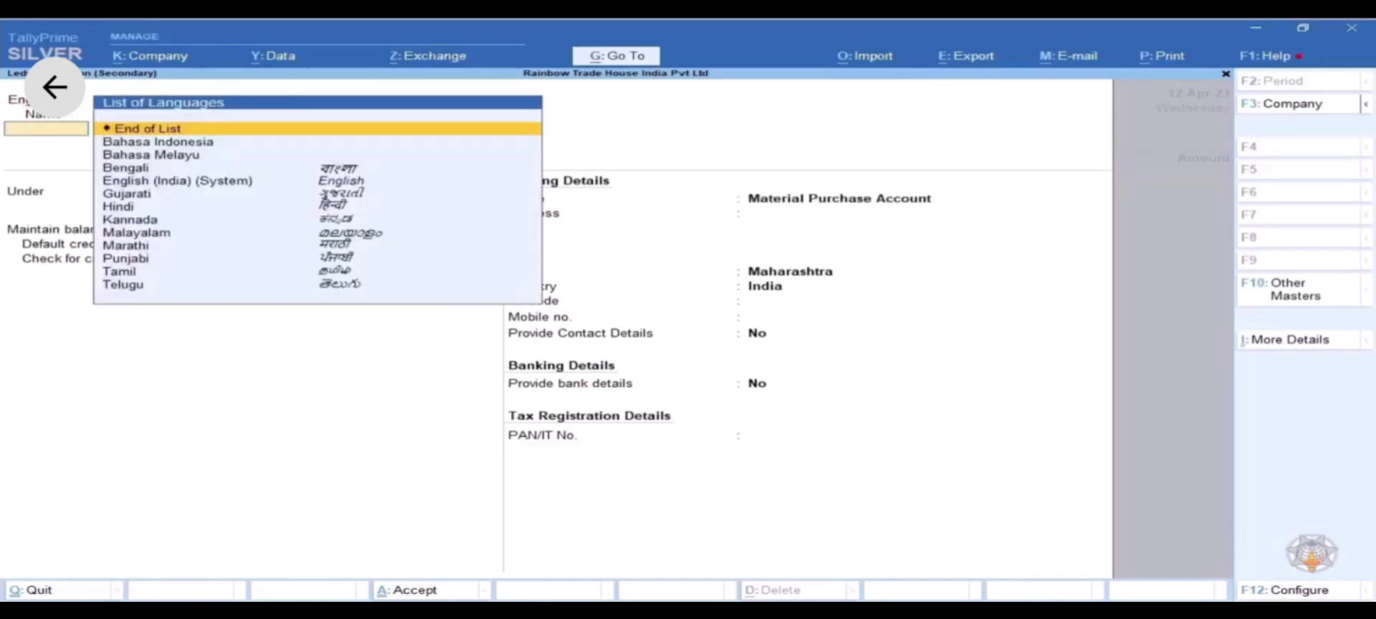
key(Return)
Step: Group the new ledger under Purchase Accounts with ledger type Not Applicable, keep bank details at No, and save it
text(P)
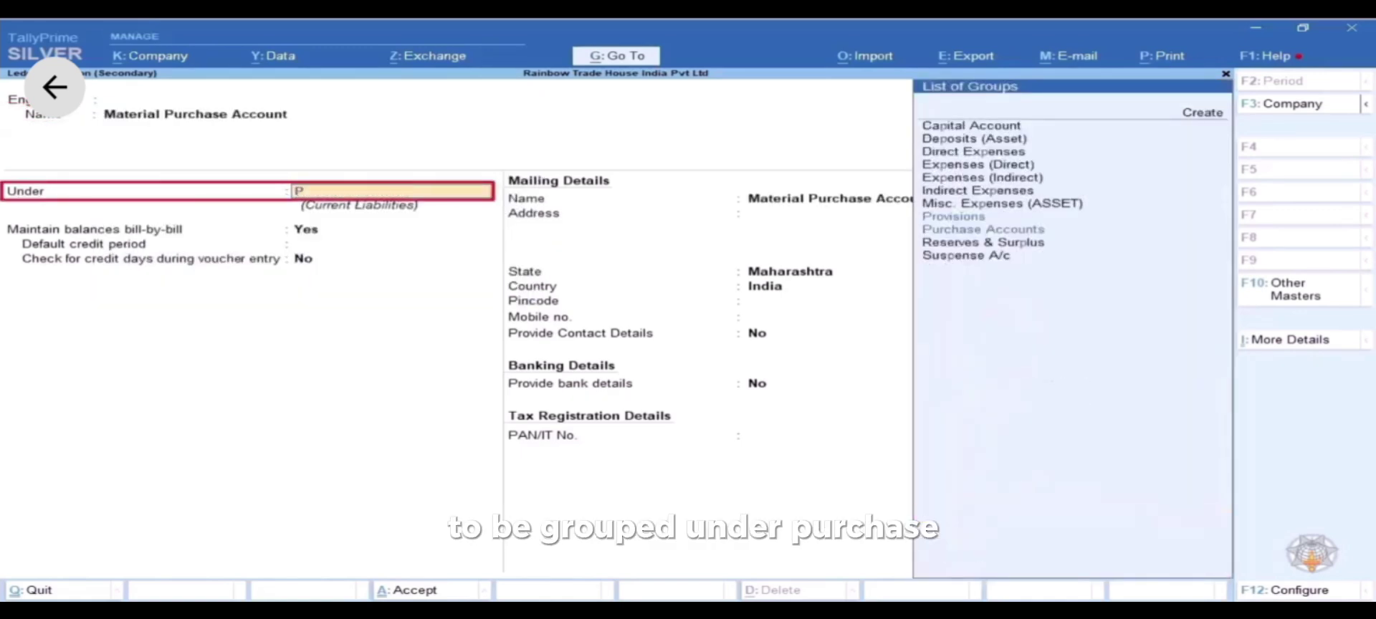
text(urc)
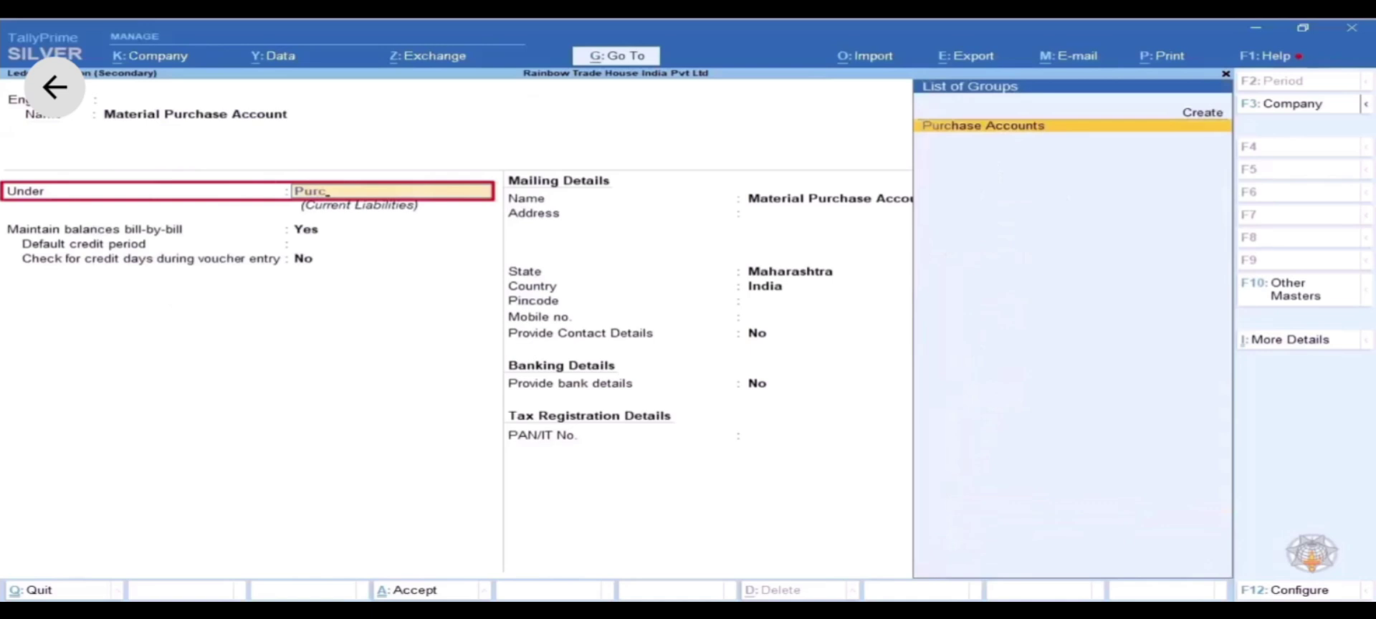
key(Return)
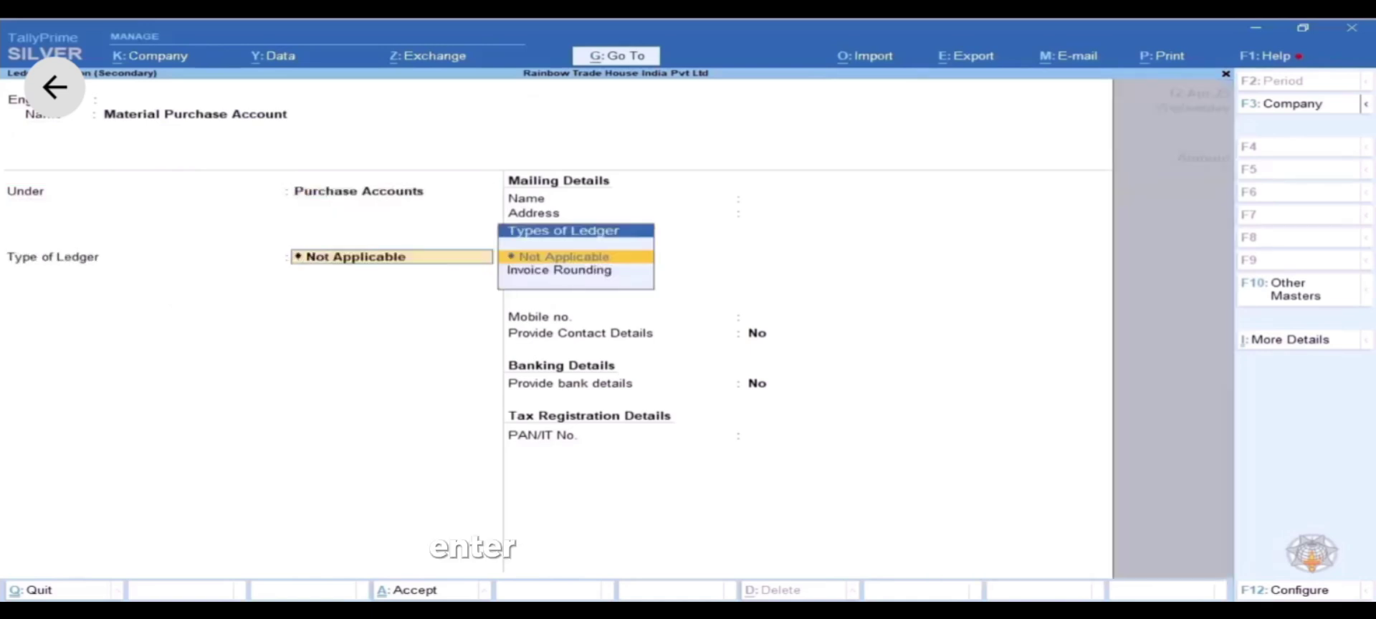
key(Return)
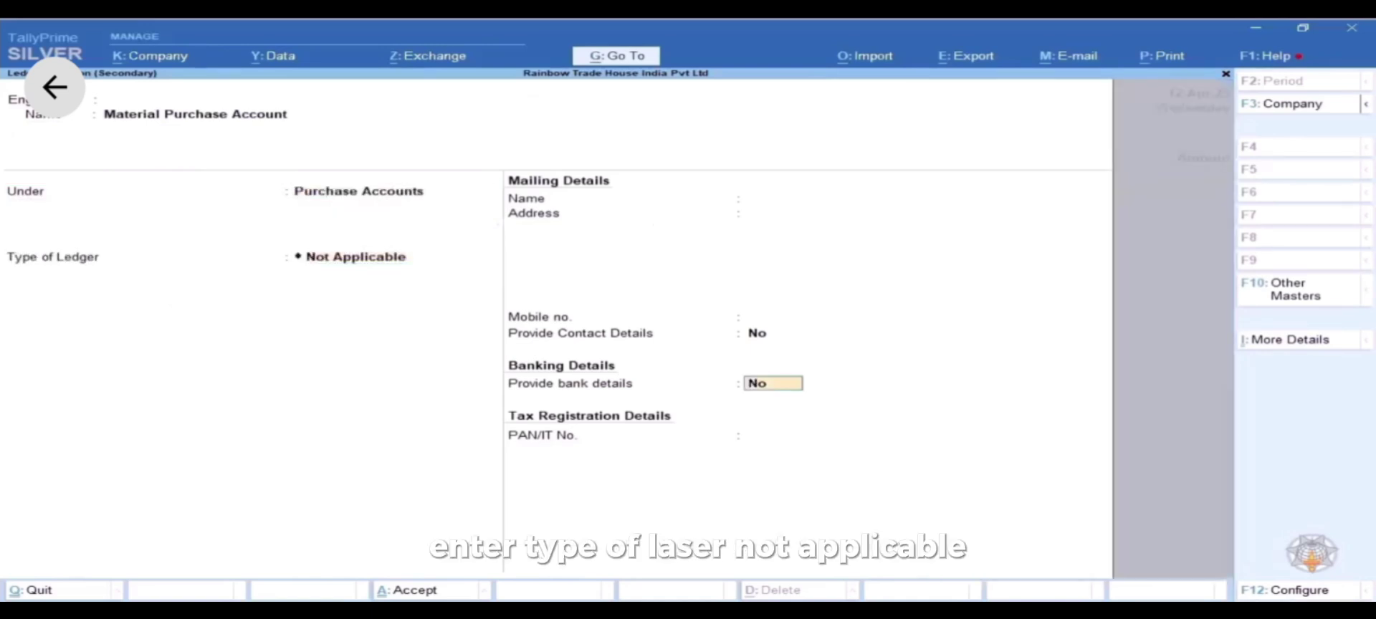
key(Return)
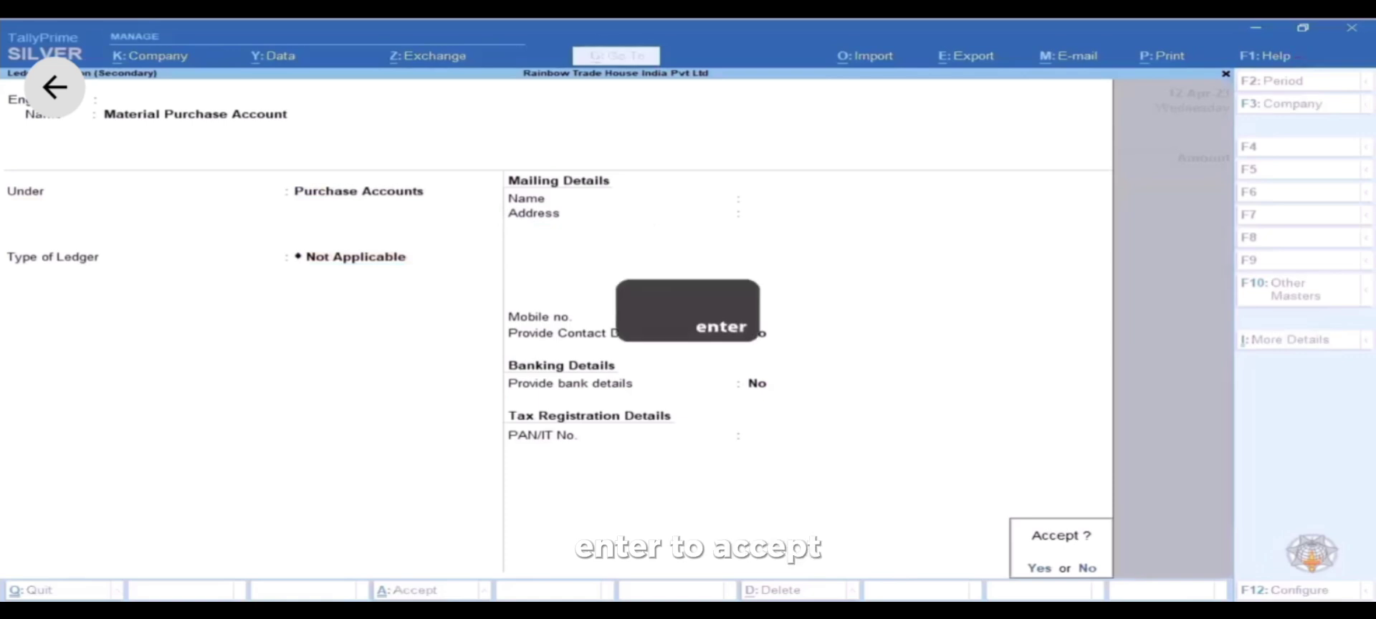
key(Return)
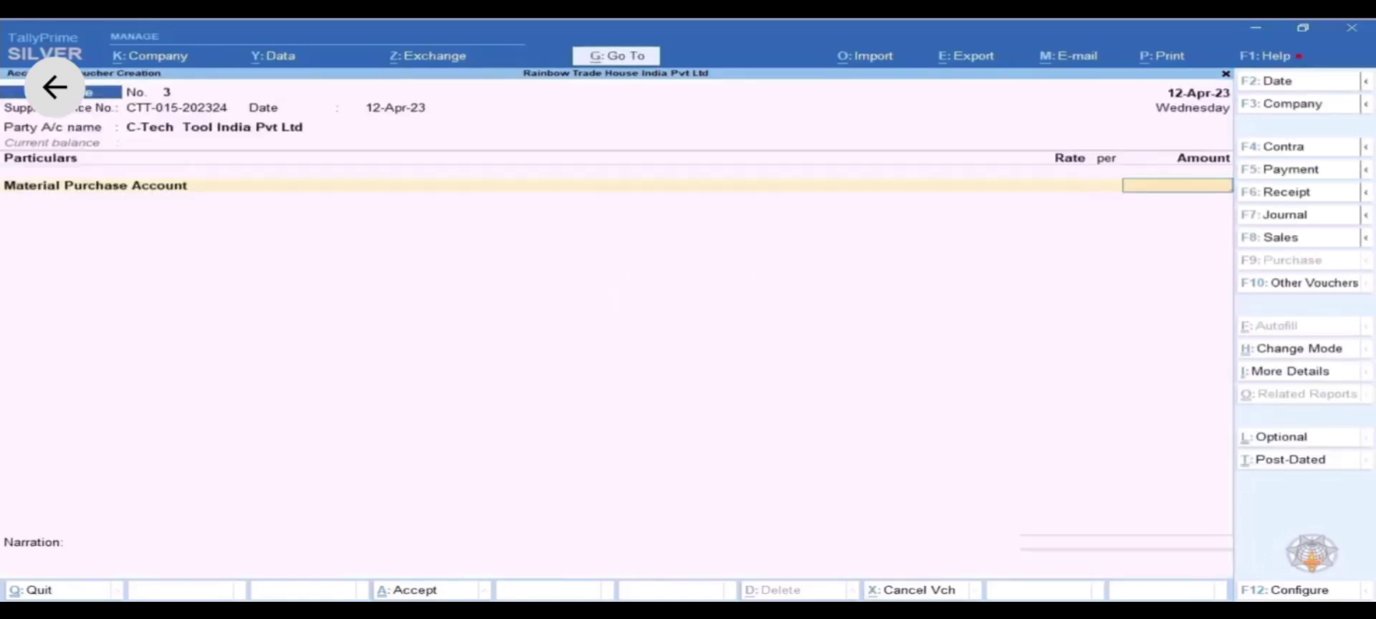
Step: Enter 1,25,000 as the Material Purchase Account amount, end the particulars list and continue to the bill-wise details
text(12)
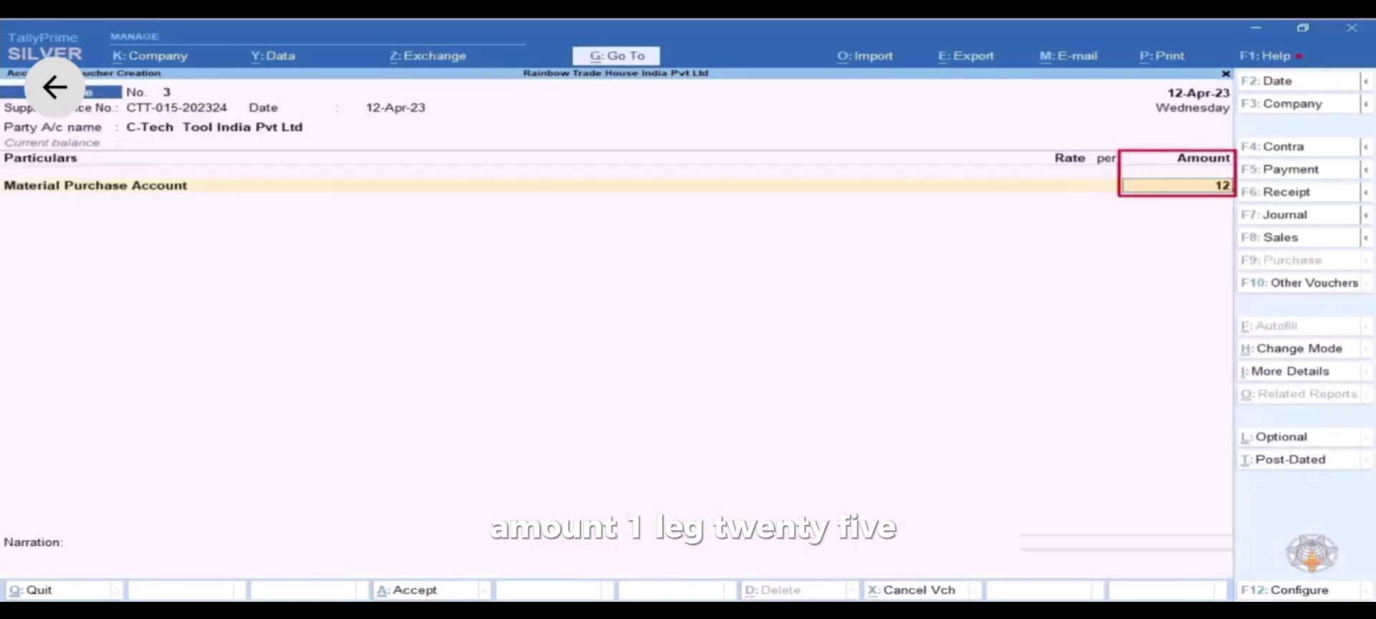
text(5000)
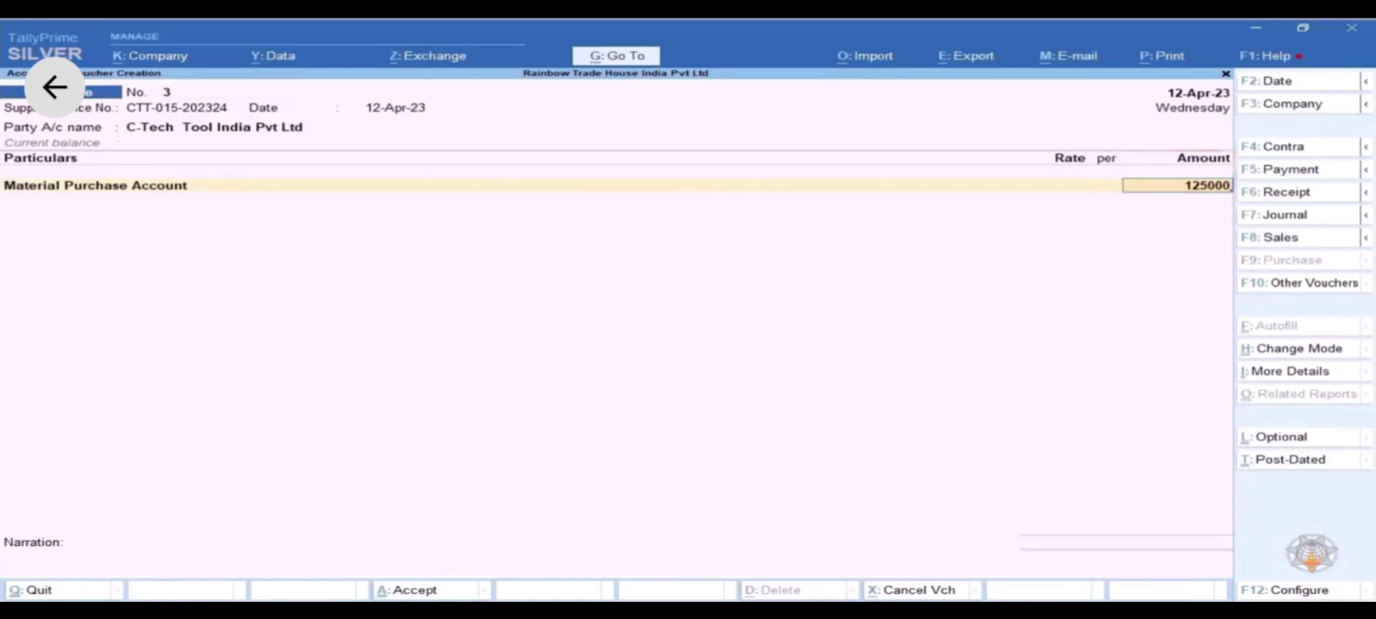
key(Return)
key(Return)
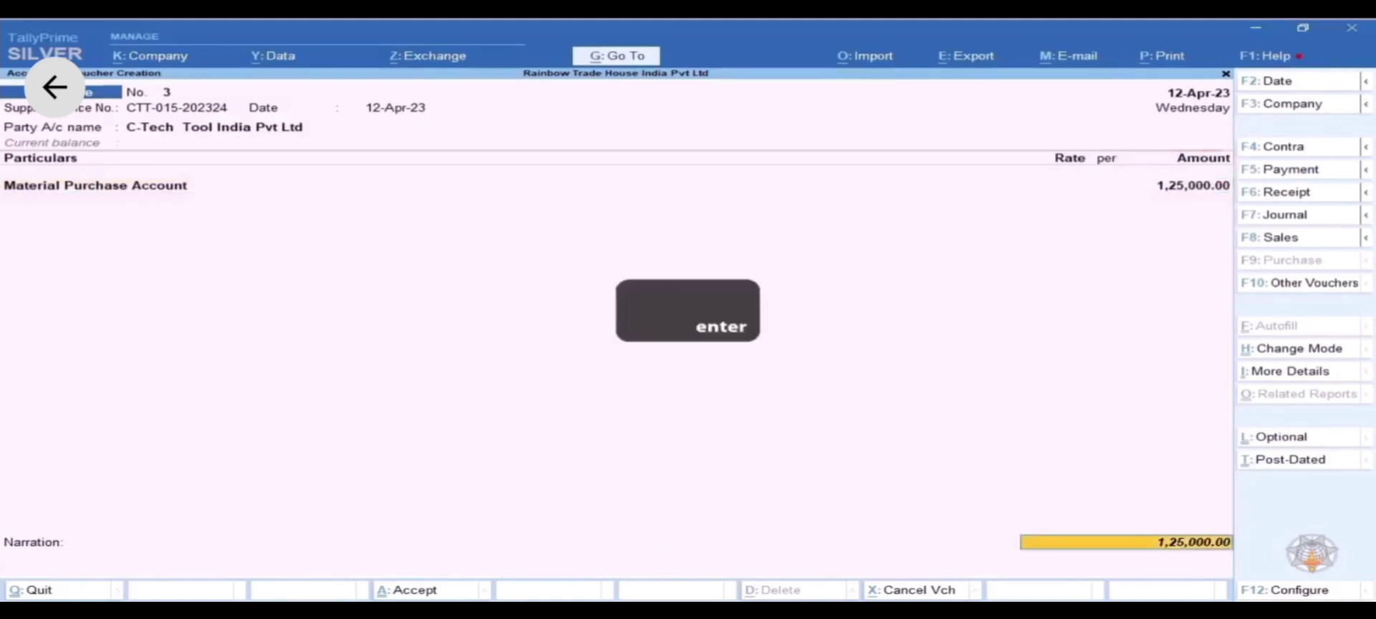
key(Return)
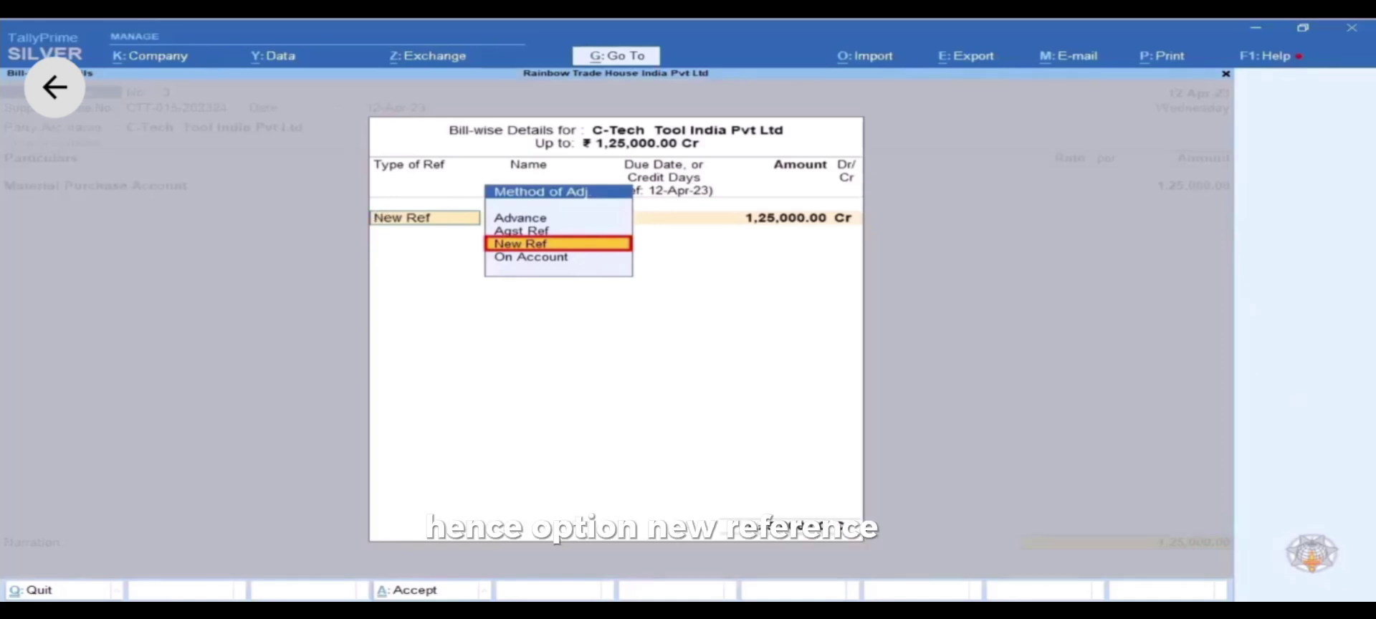
Step: Allocate the bill as New Ref CTT-015-202324 with 10 credit days, keeping the full 1,25,000 as Cr
key(Return)
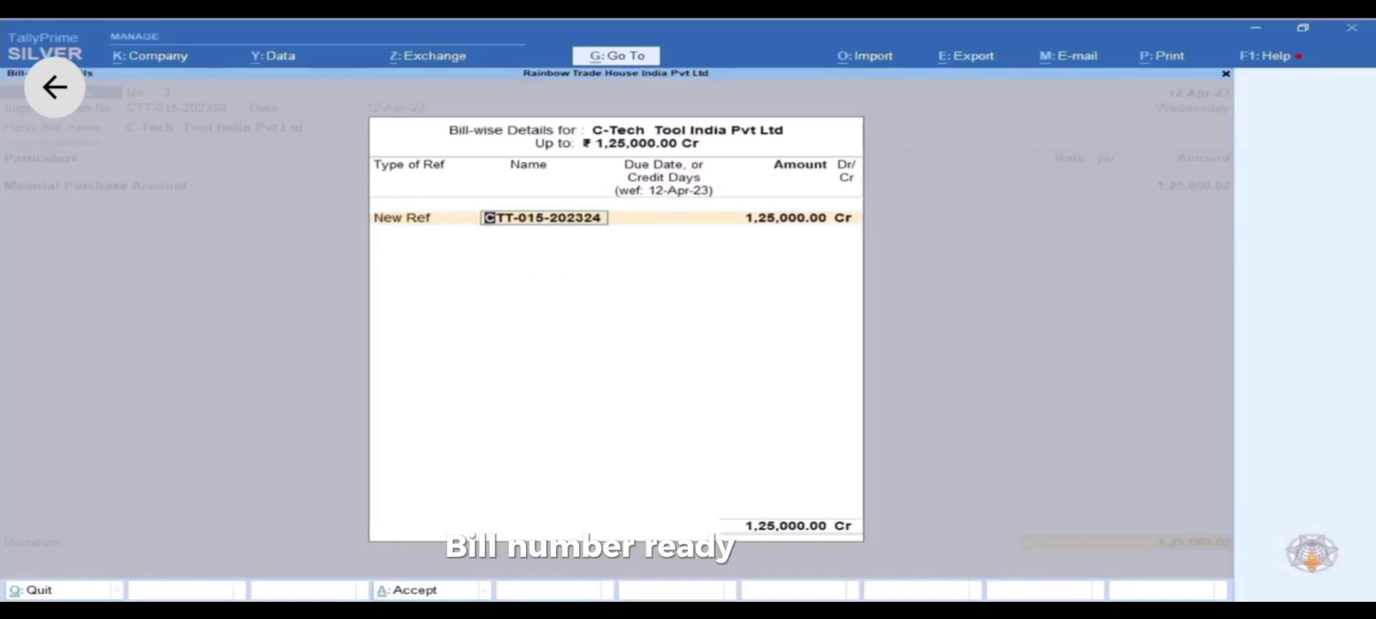
key(Return)
text(1)
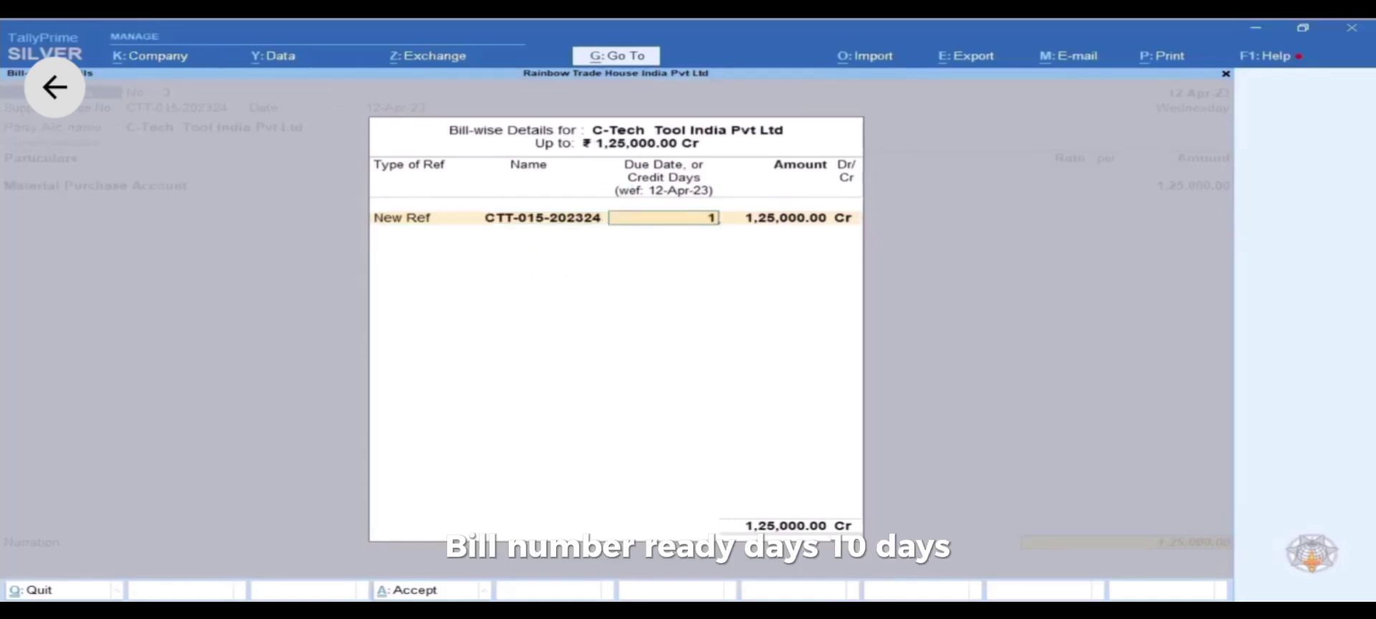
text(0)
key(Return)
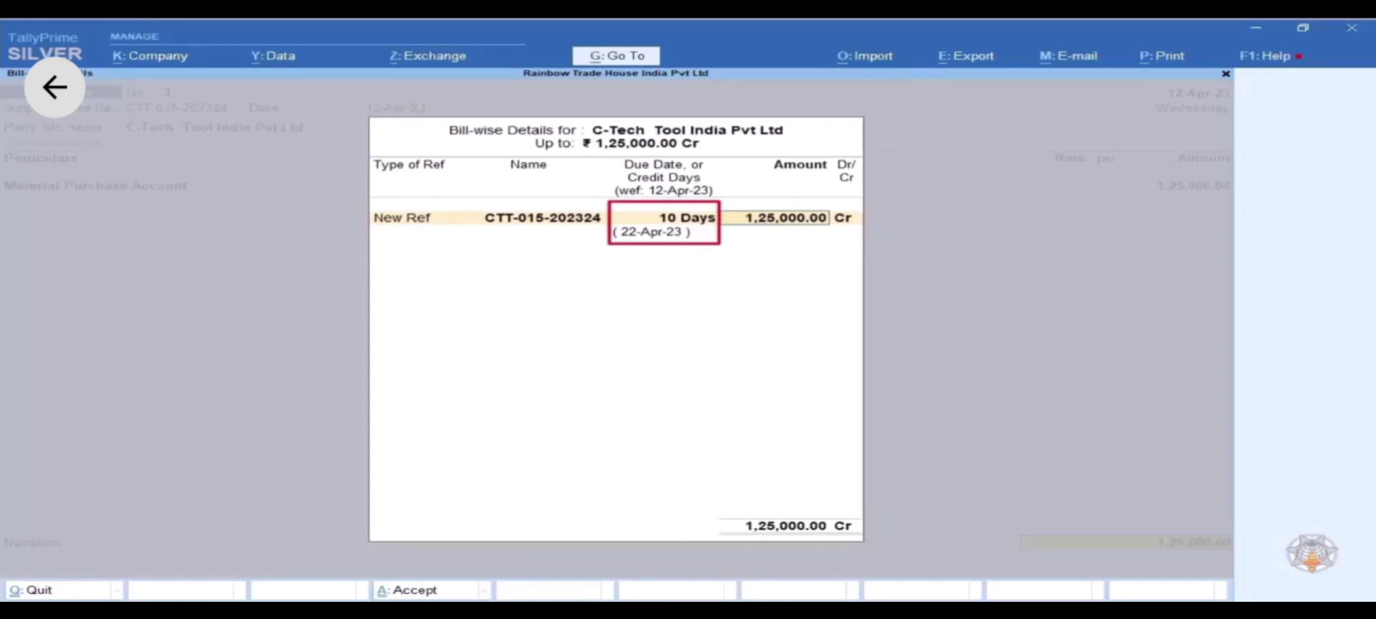
key(Return)
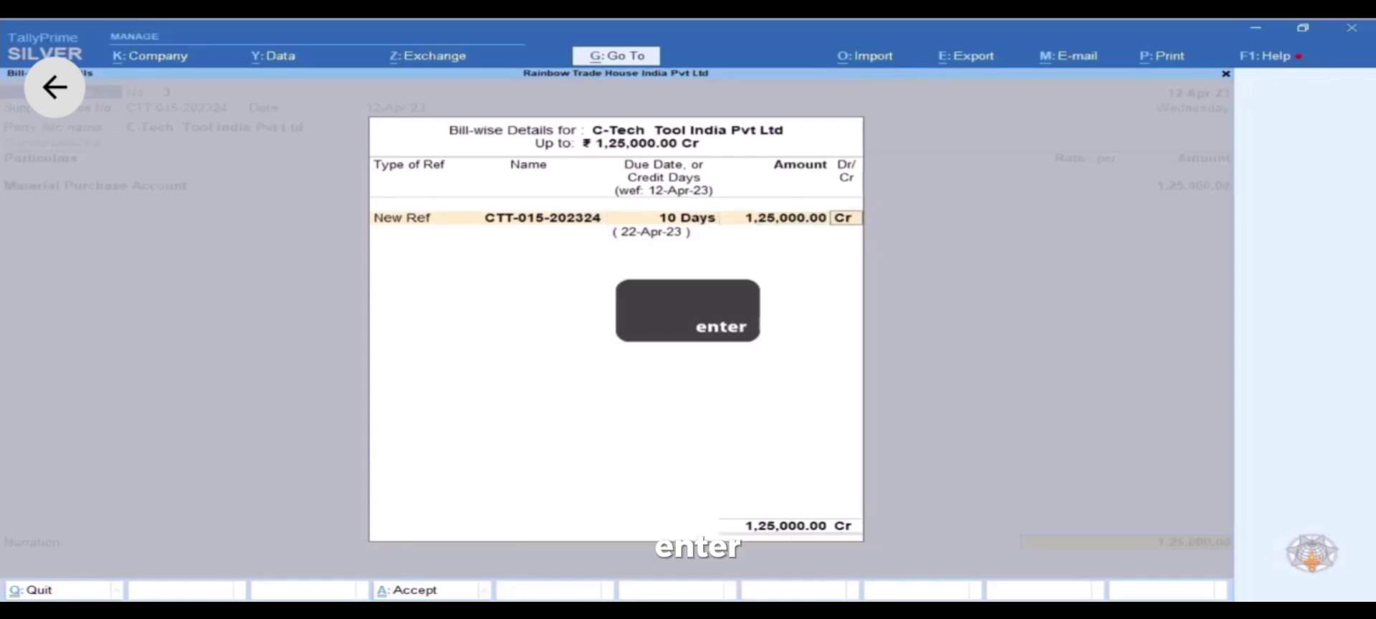
key(Return)
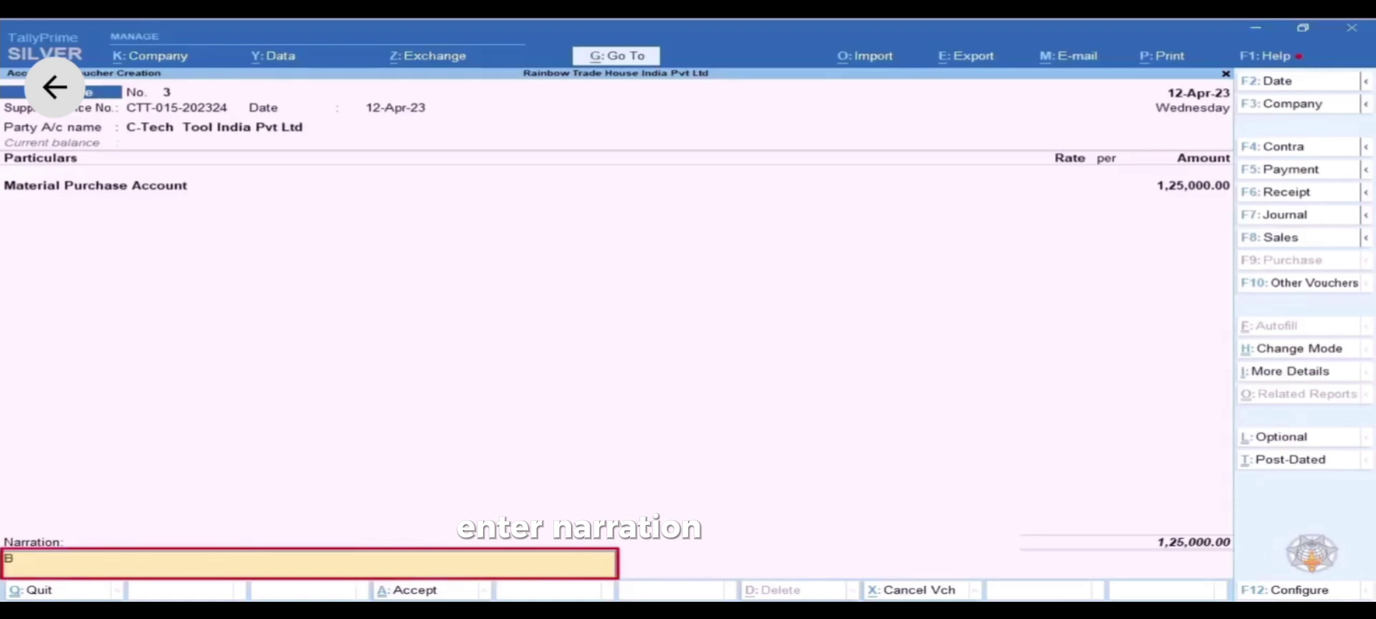
Step: Enter the narration "Being material purchased on credit." and save the purchase voucher
text(Being ma)
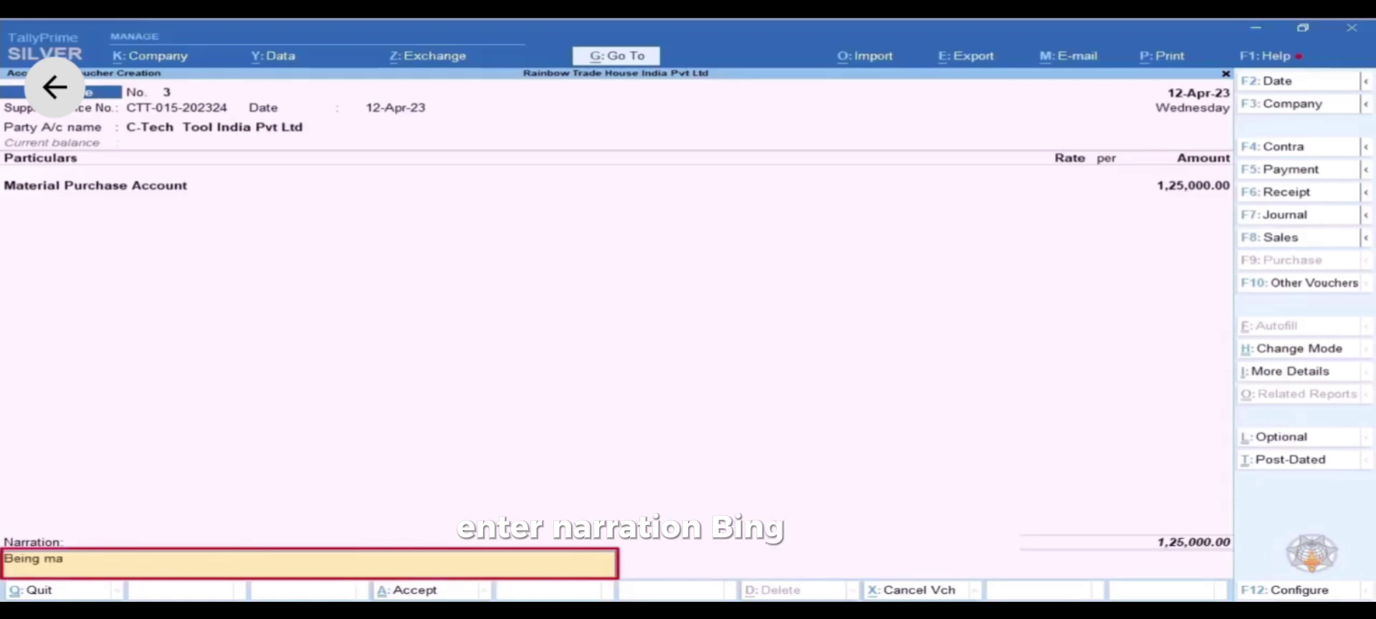
text(terial purc)
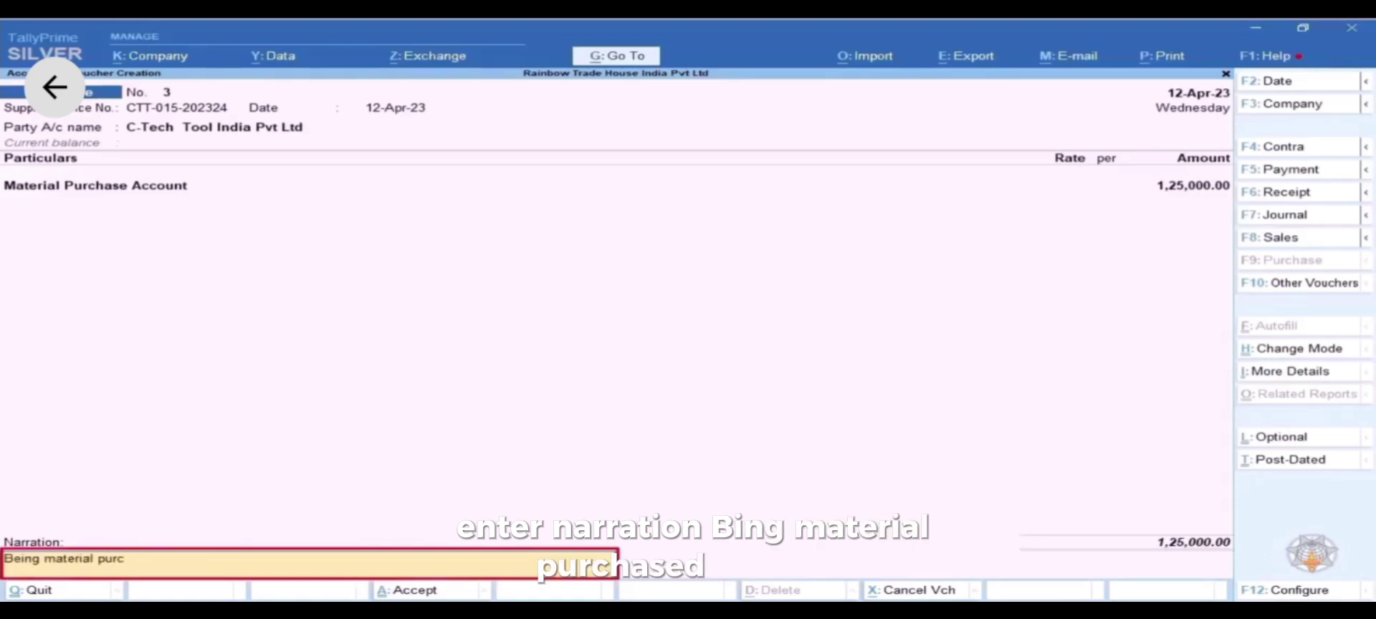
text(hased on credit.)
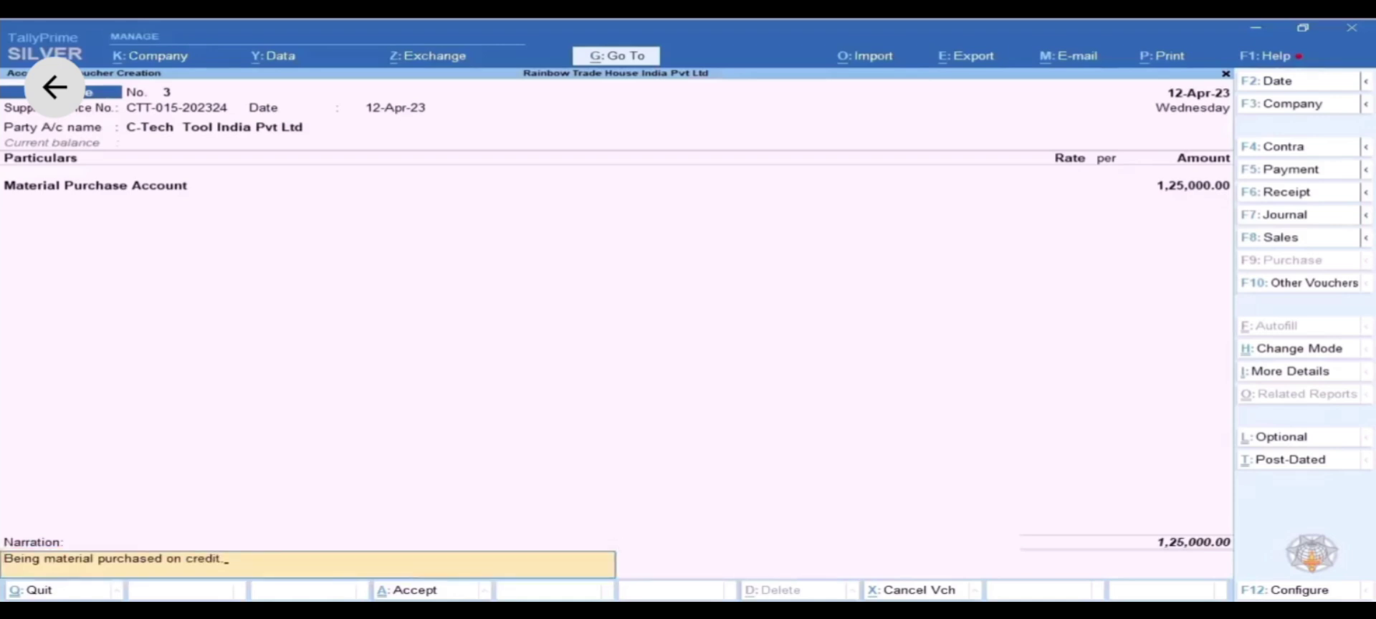
key(Return)
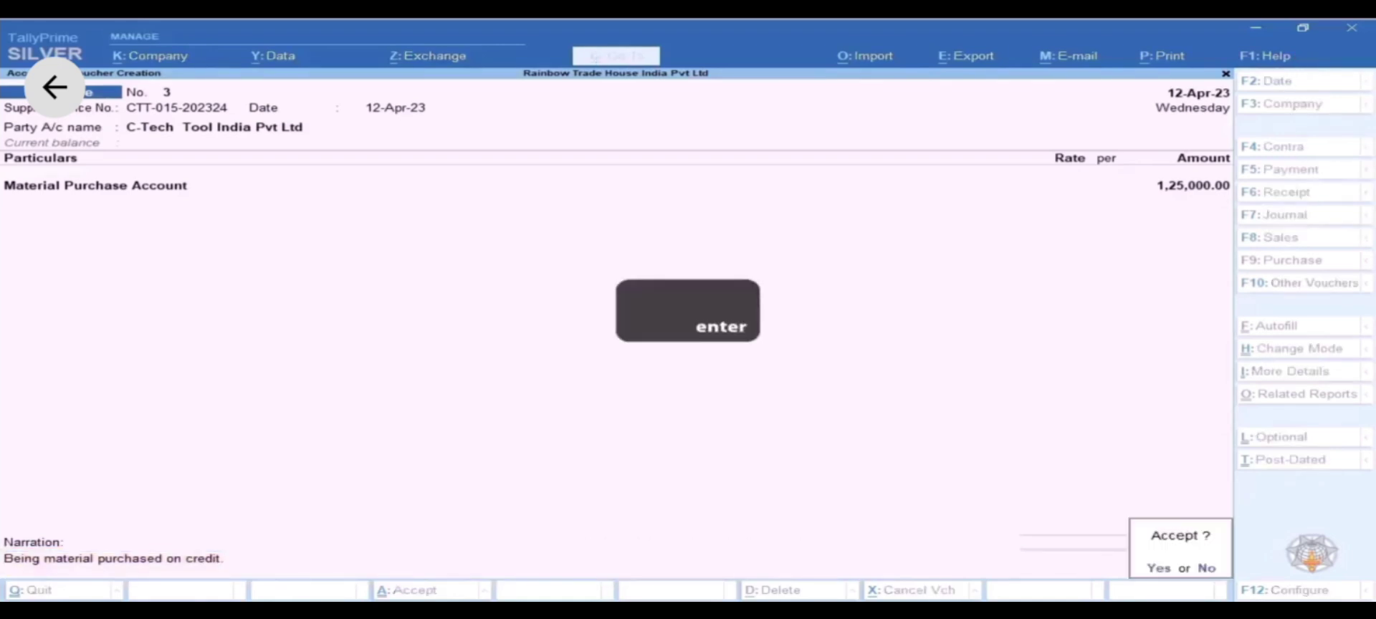
key(Return)
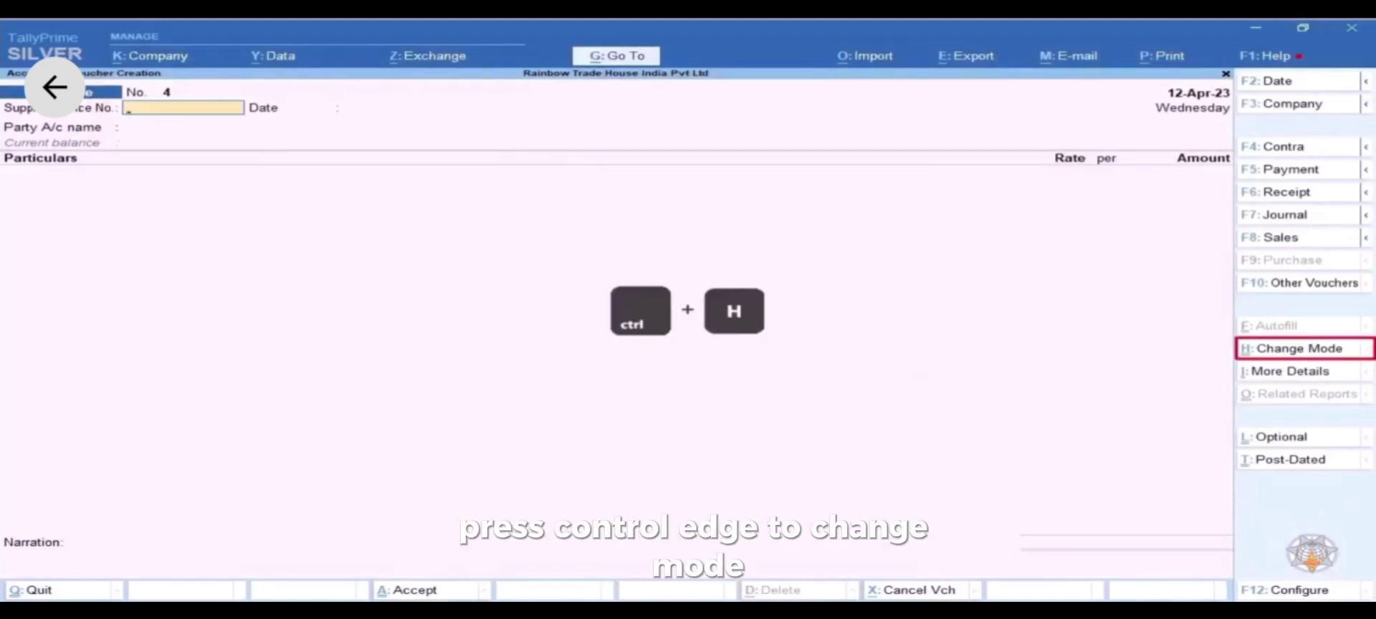
Step: Change the new purchase voucher to As Voucher mode and set its voucher date to 20-Apr-23
key(ctrl+h)
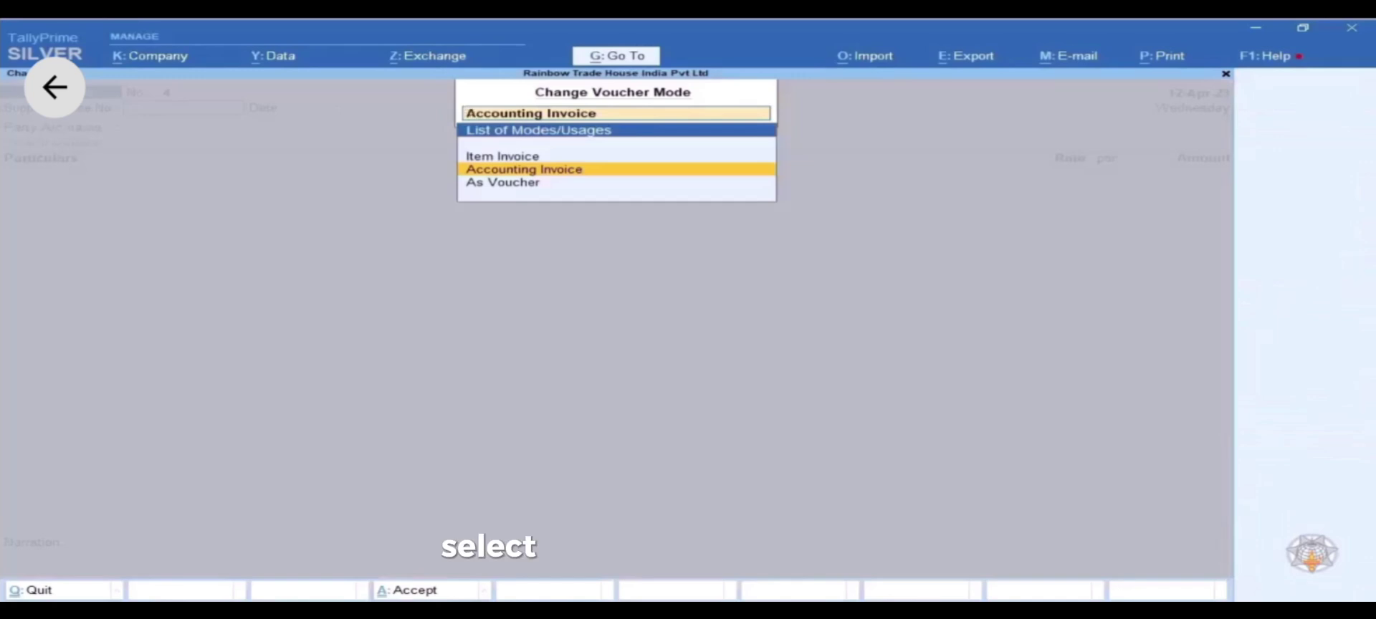
key(Down)
key(Return)
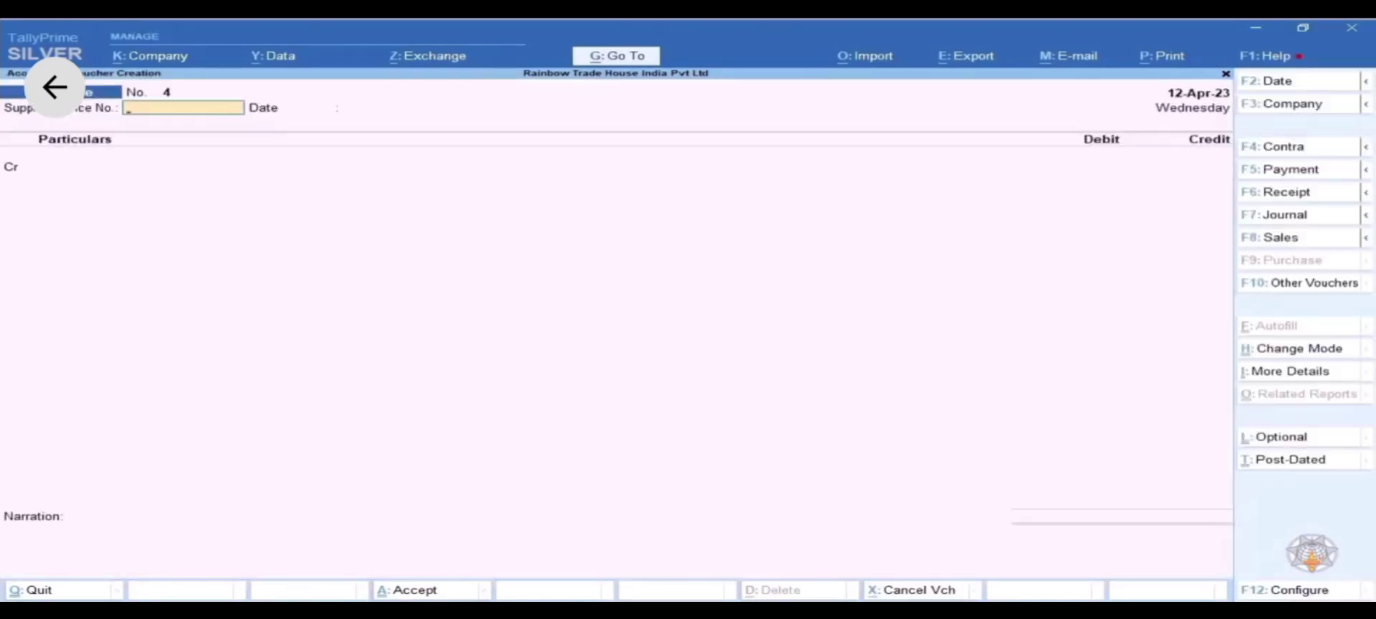
key(F2)
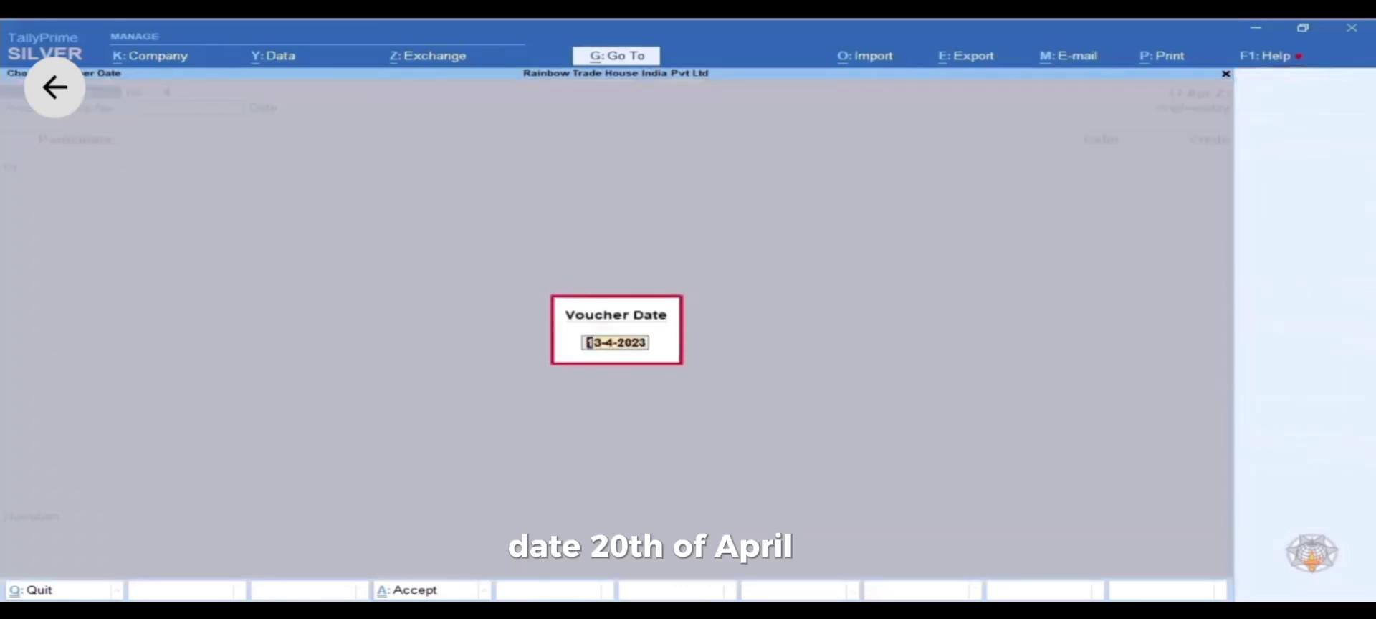
text(20.4.23)
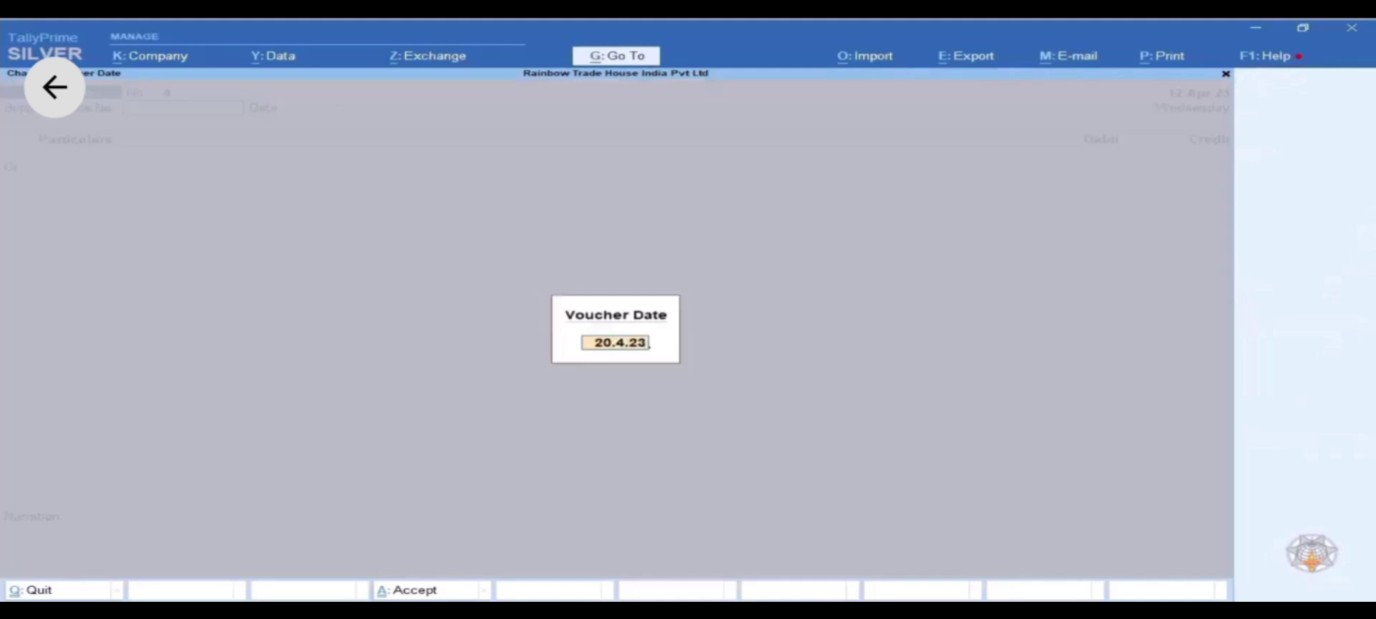
key(Return)
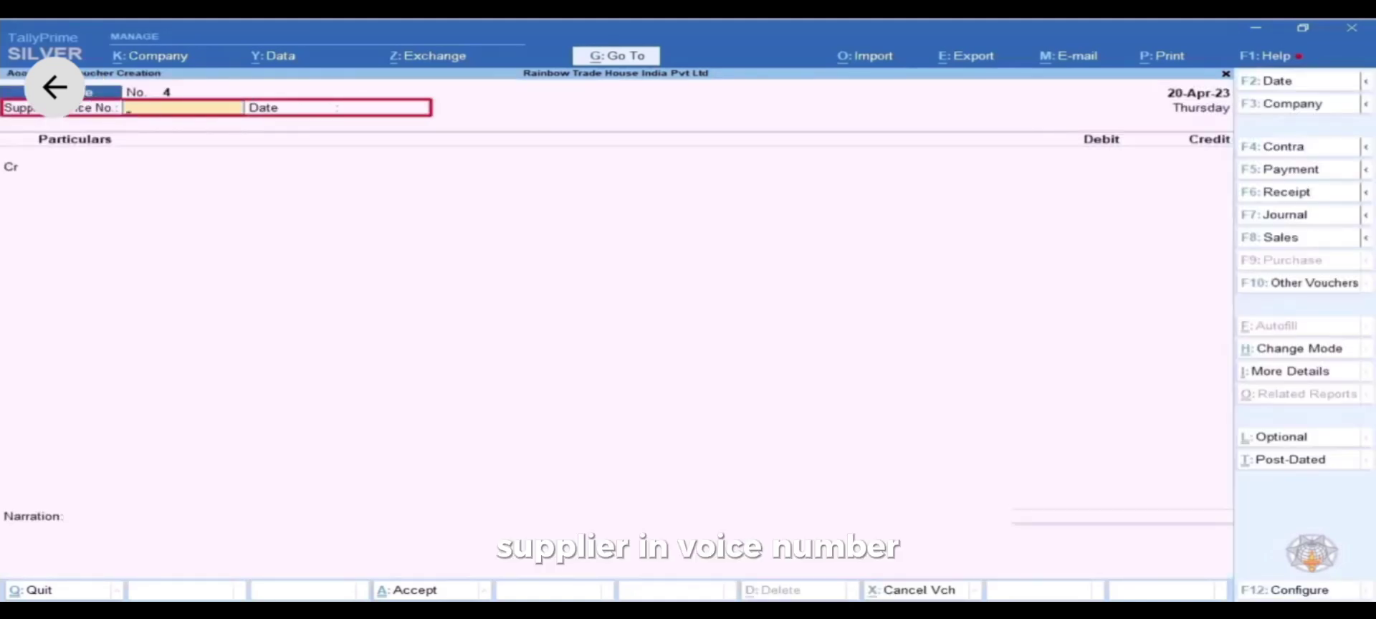
Step: Enter supplier invoice number TP/012/2324 and keep 20-Apr-23 as the supplier invoice date
text(TP)
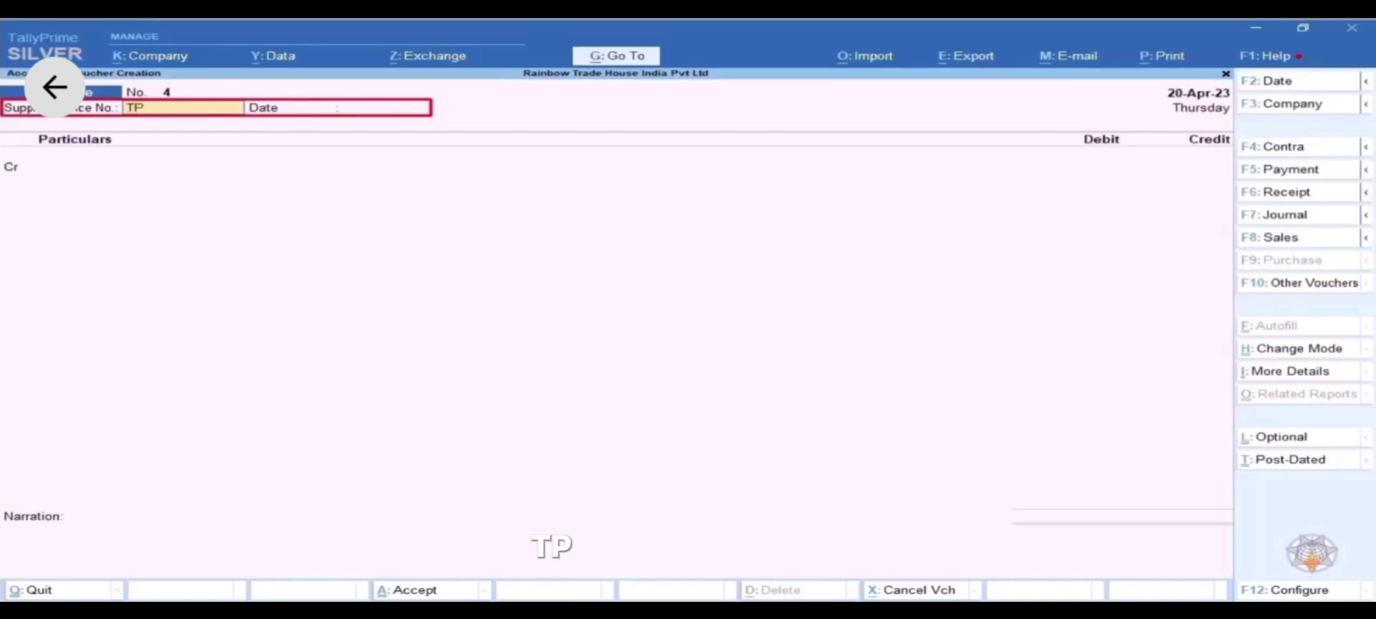
text(/012)
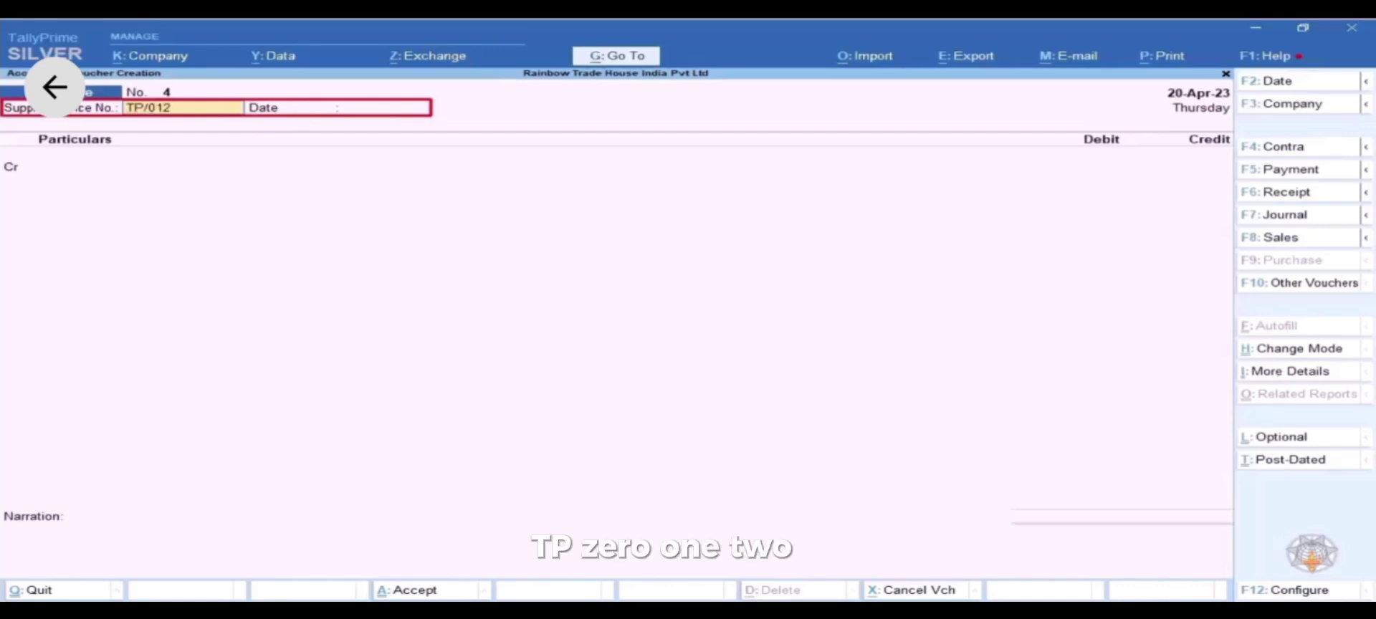
text(/2324)
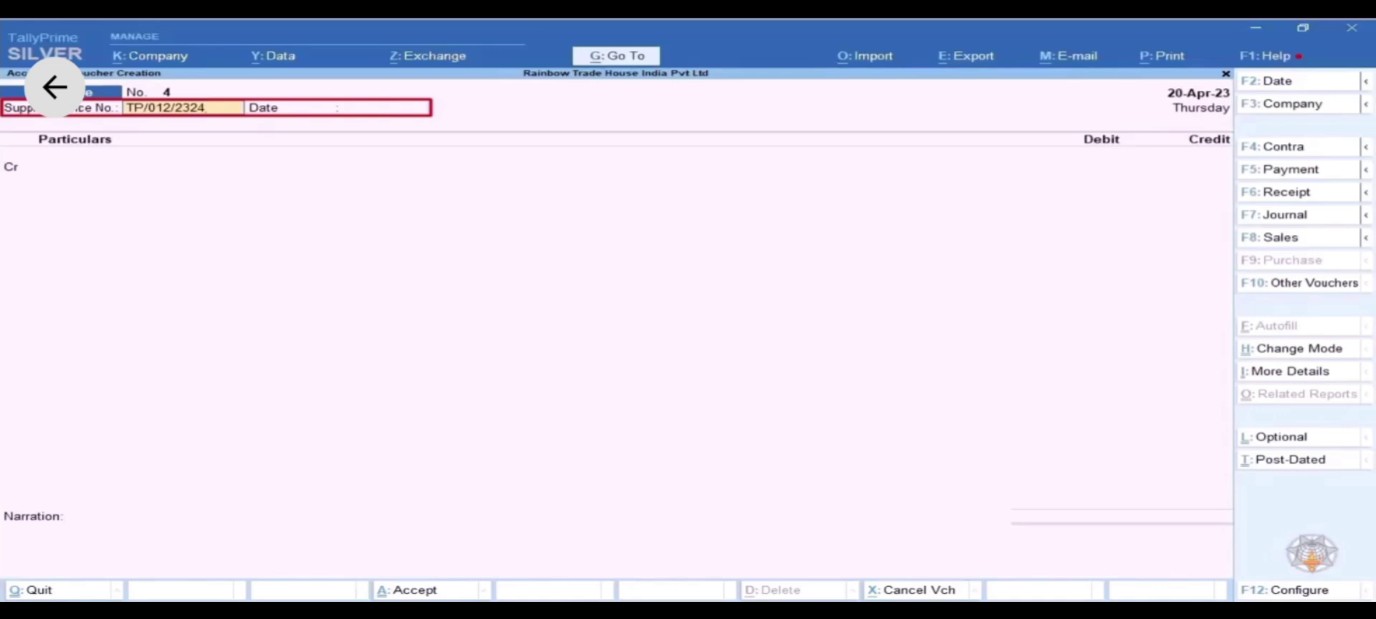
key(Return)
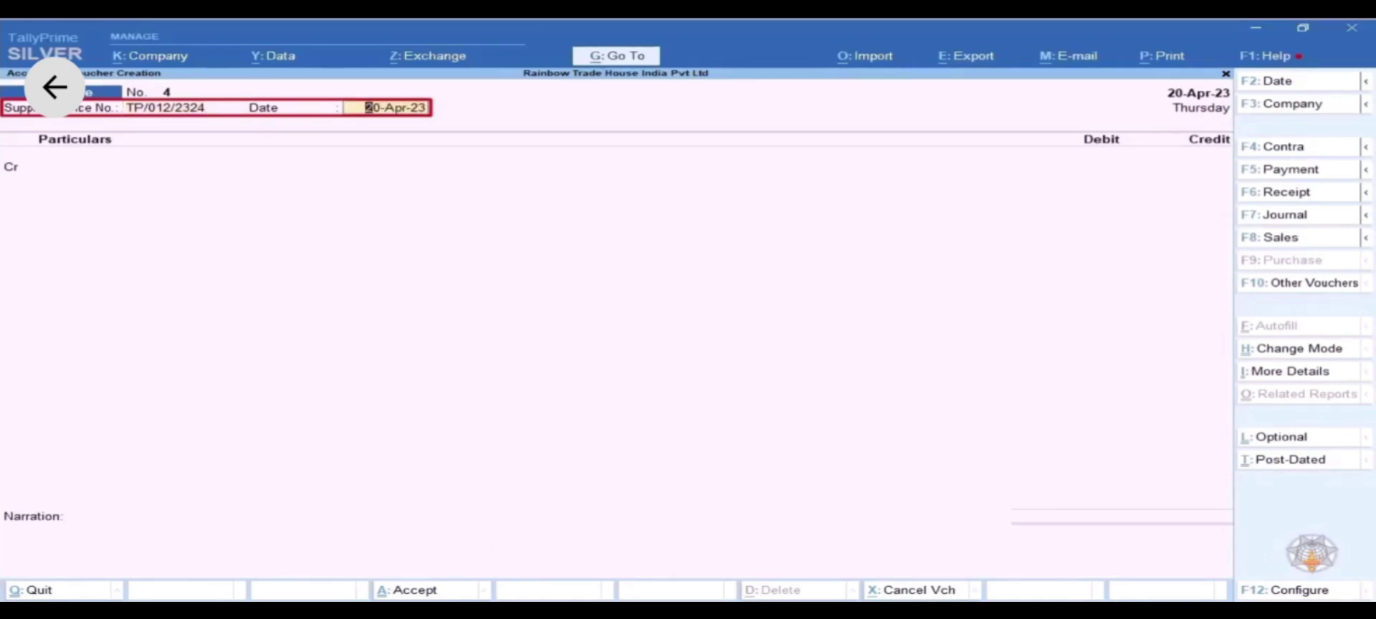
key(Return)
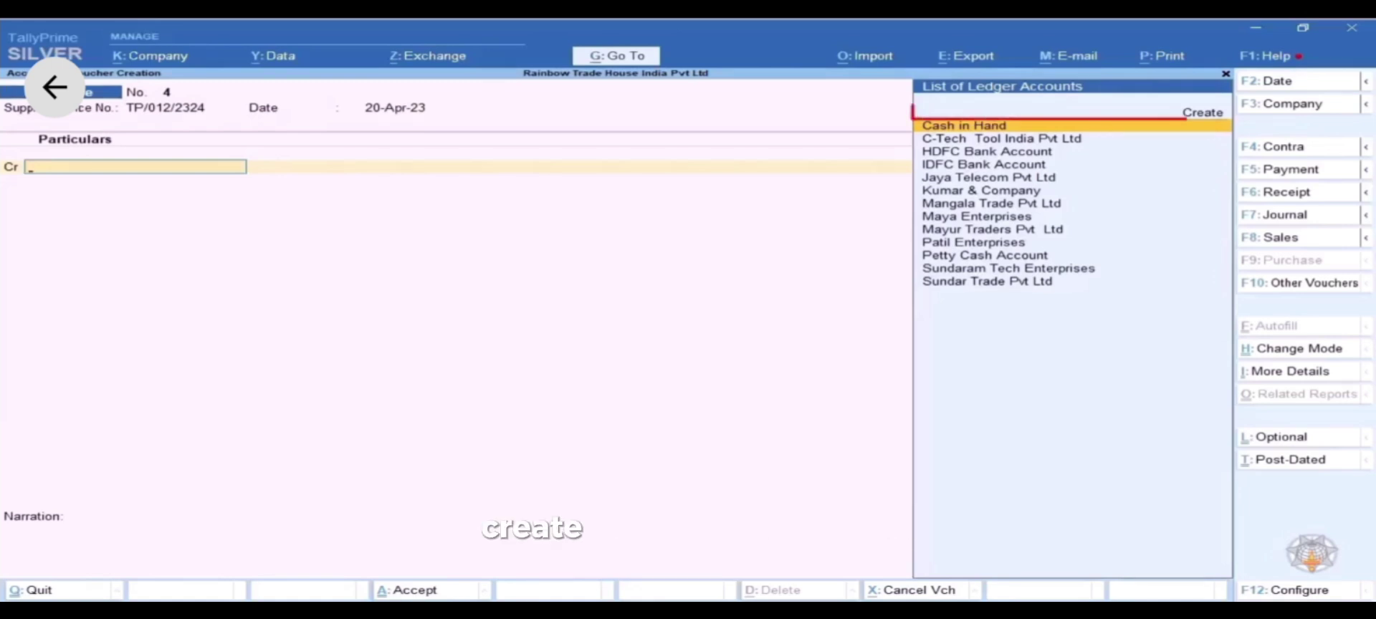
Step: Create a ledger named Tally Partner Pvt Ltd for the credit line and group it under Sundry Creditors
key(Up)
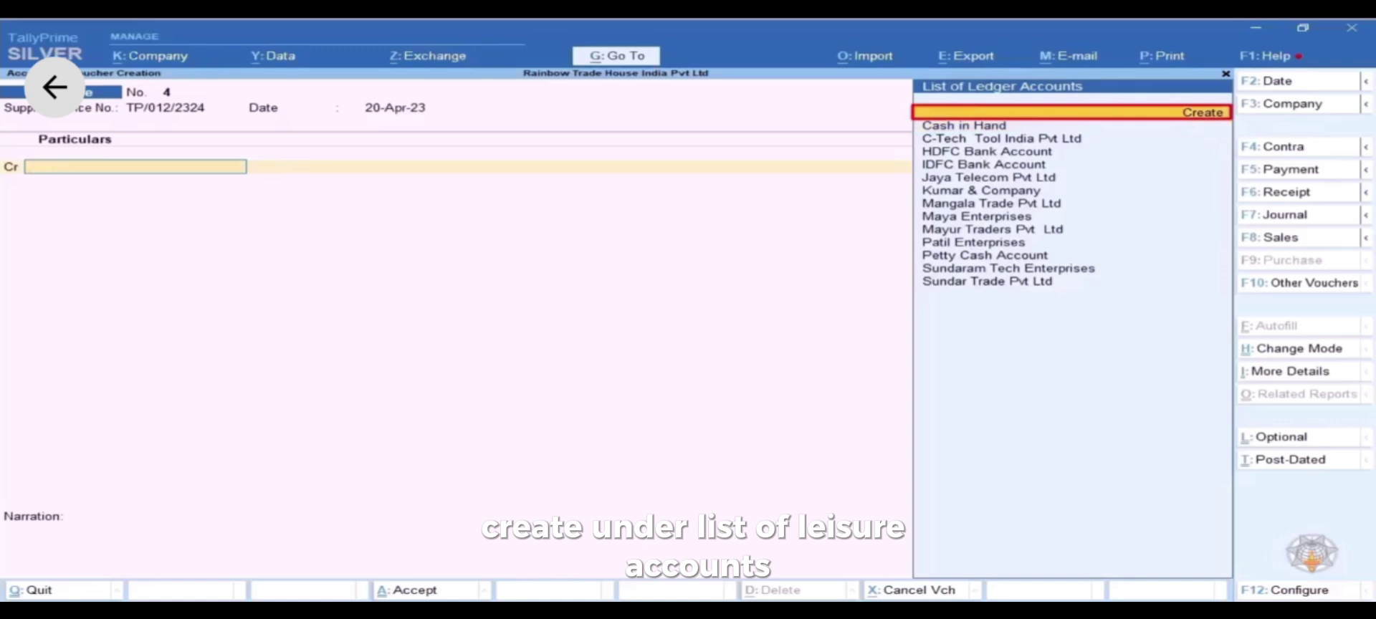
key(Return)
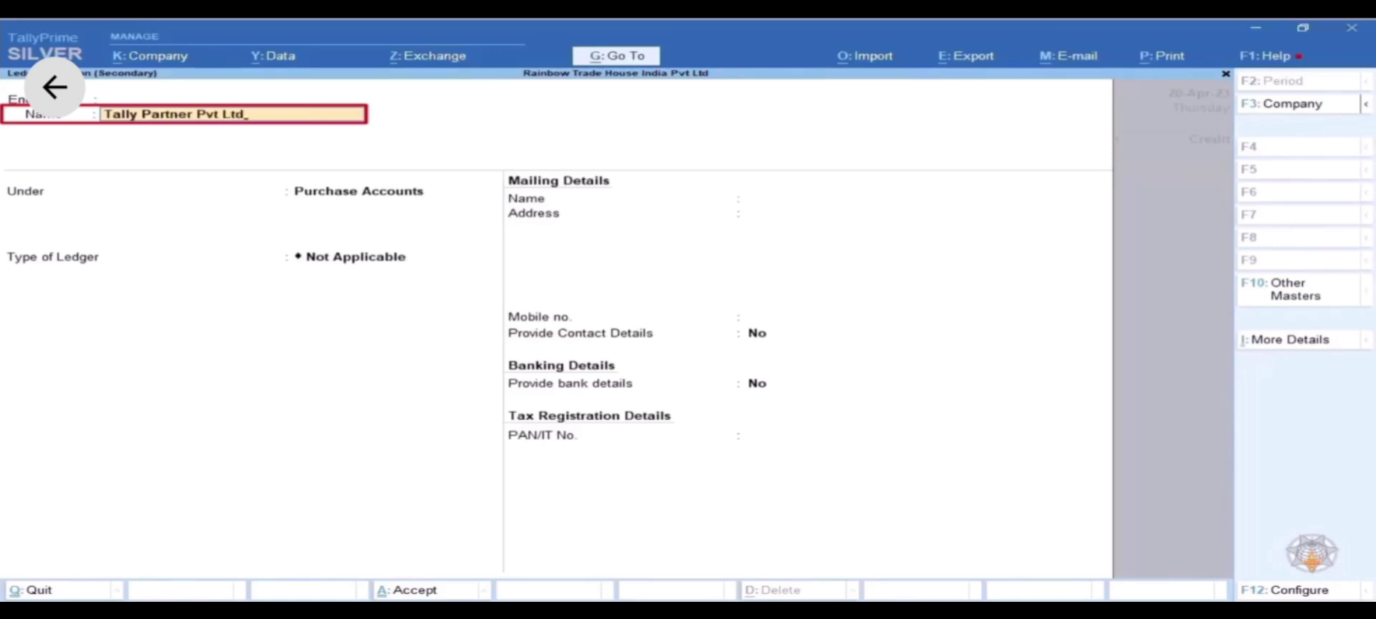
key(Return)
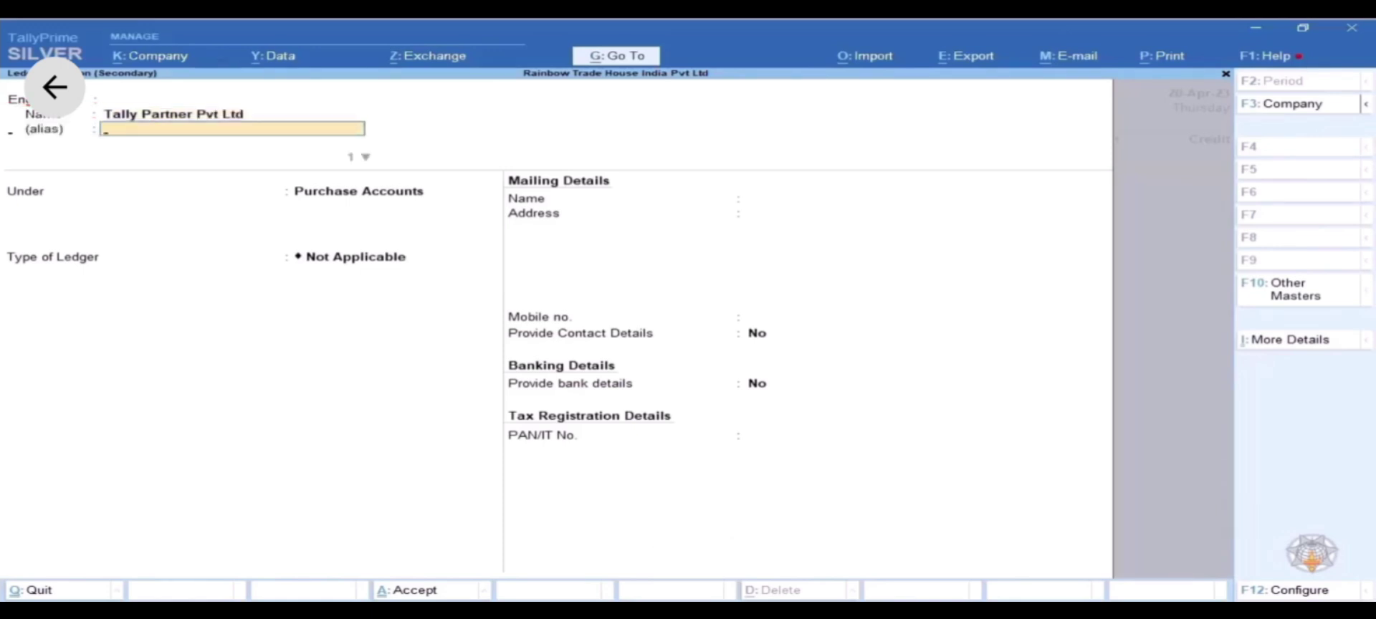
key(Return)
key(Return)
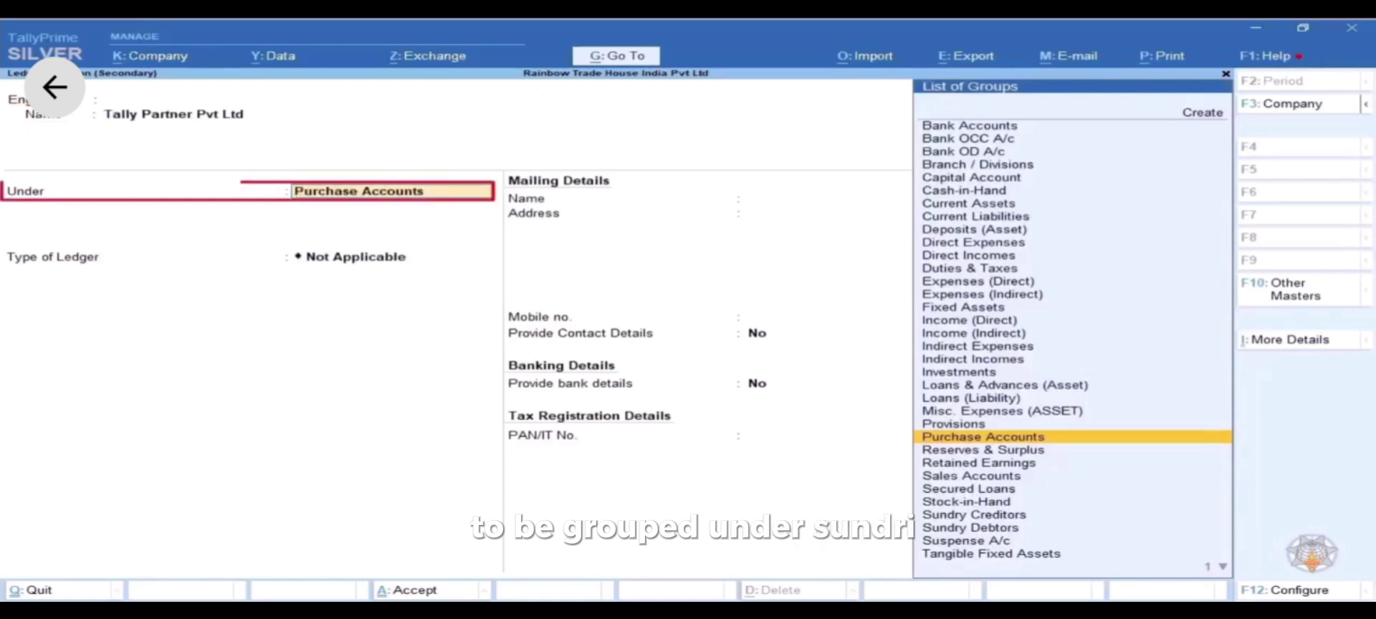
text(Sun)
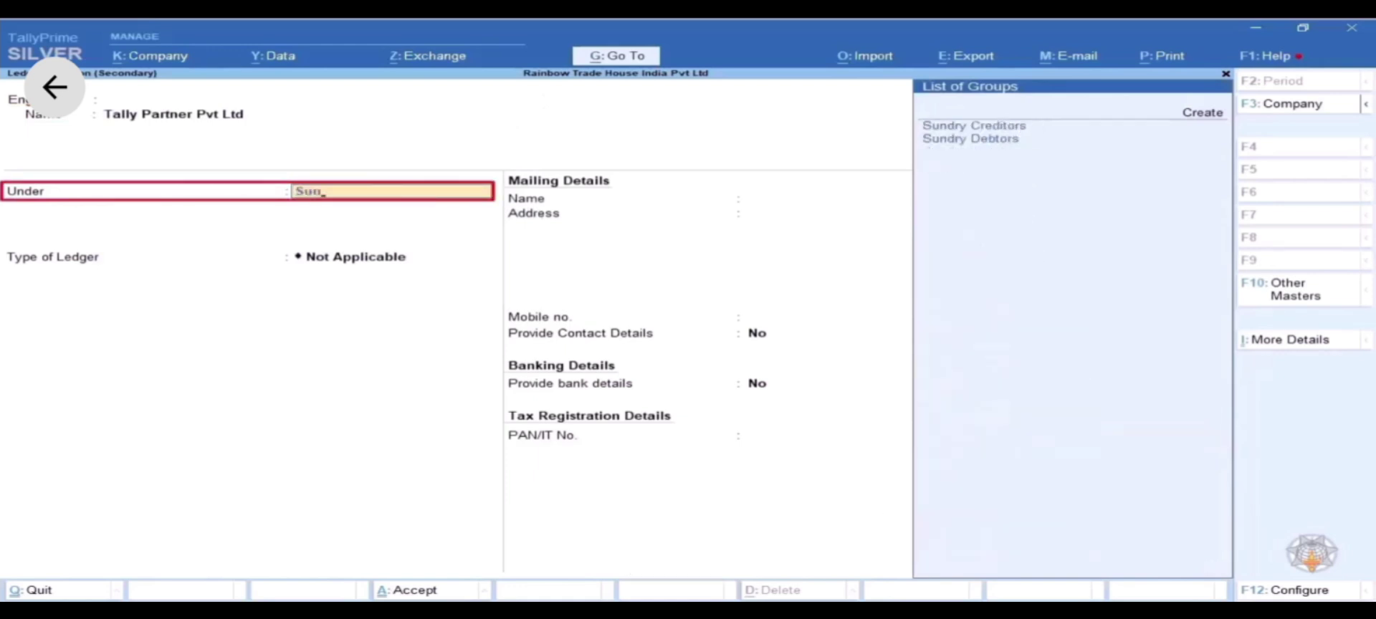
key(Return)
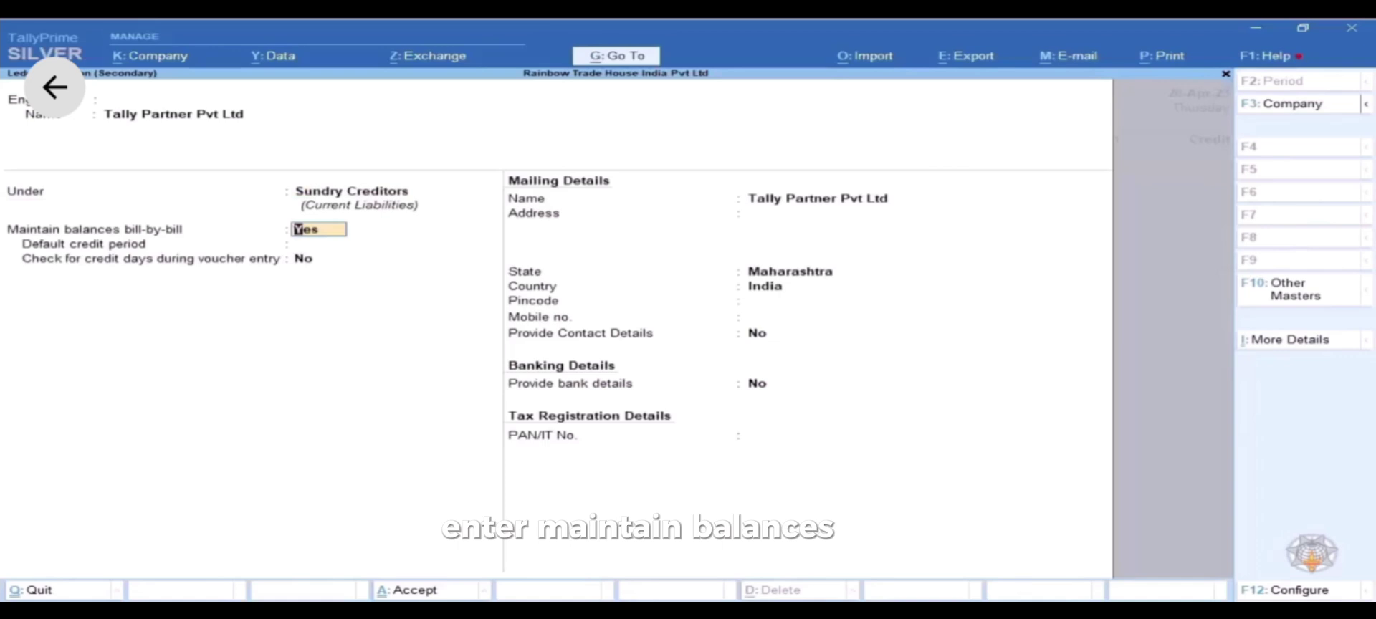
Step: Keep bill-by-bill balances at Yes, leave the remaining supplier ledger details at their defaults with state Maharashtra, and save the ledger
key(Return)
key(Return)
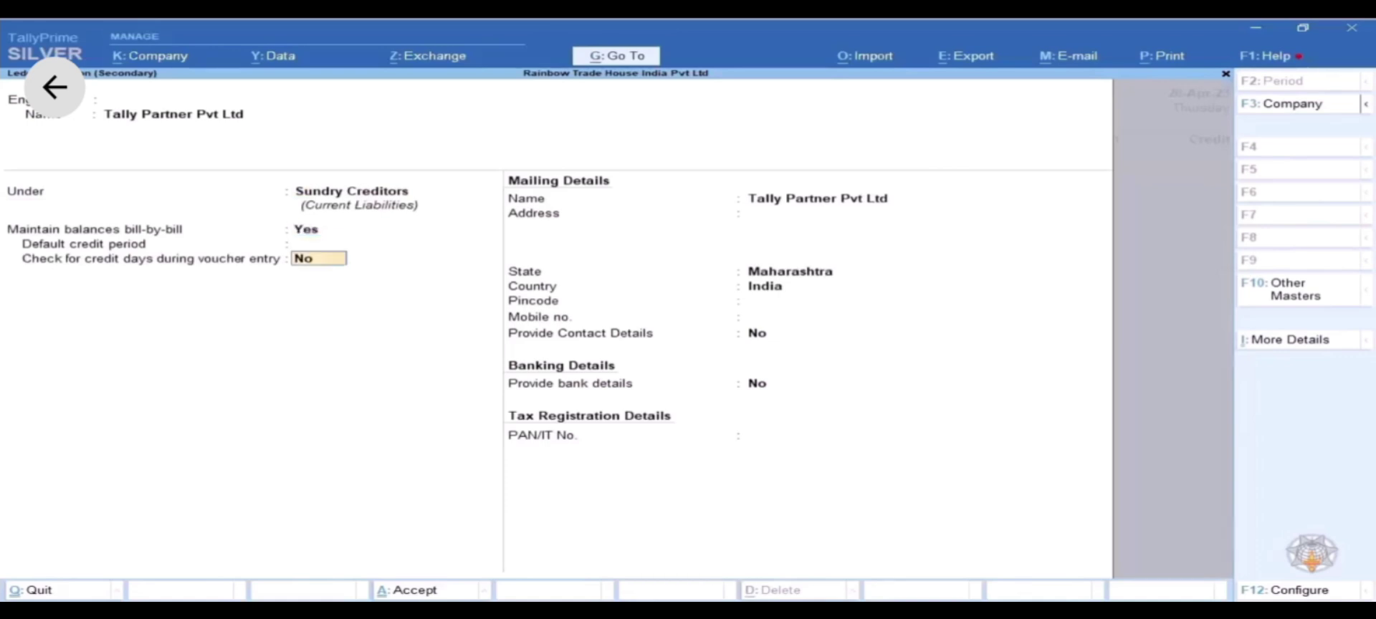
key(Return)
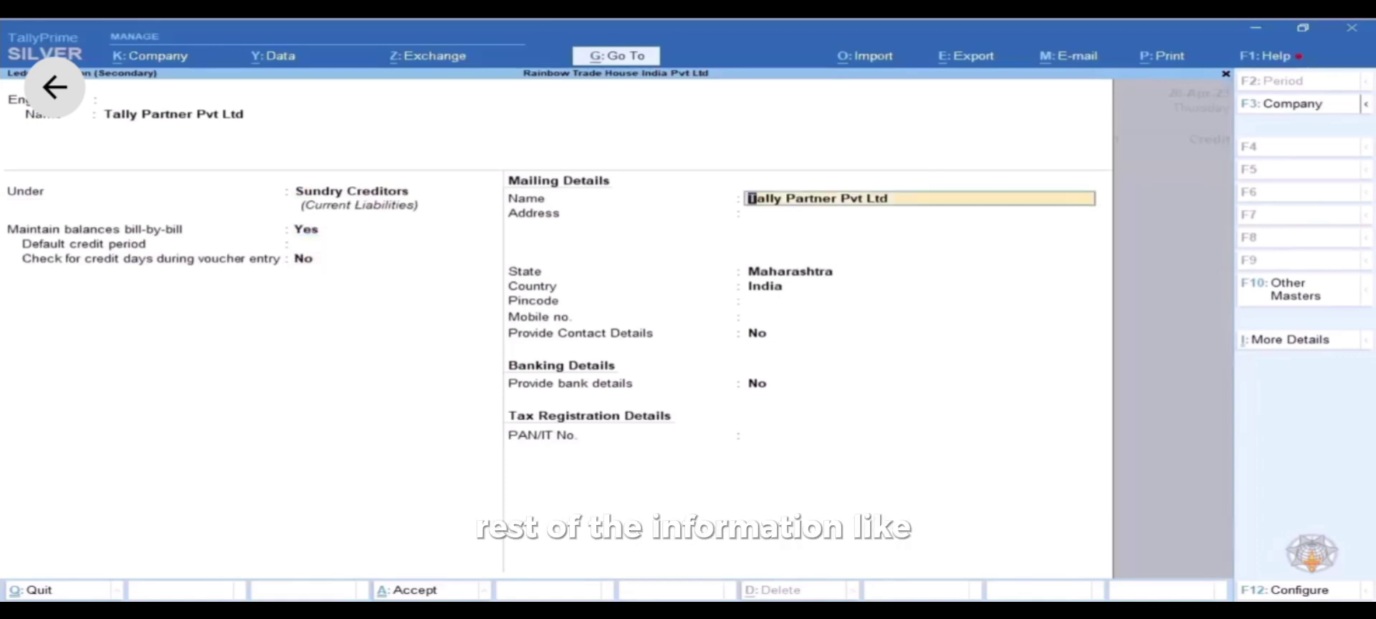
key(Return)
key(Return)
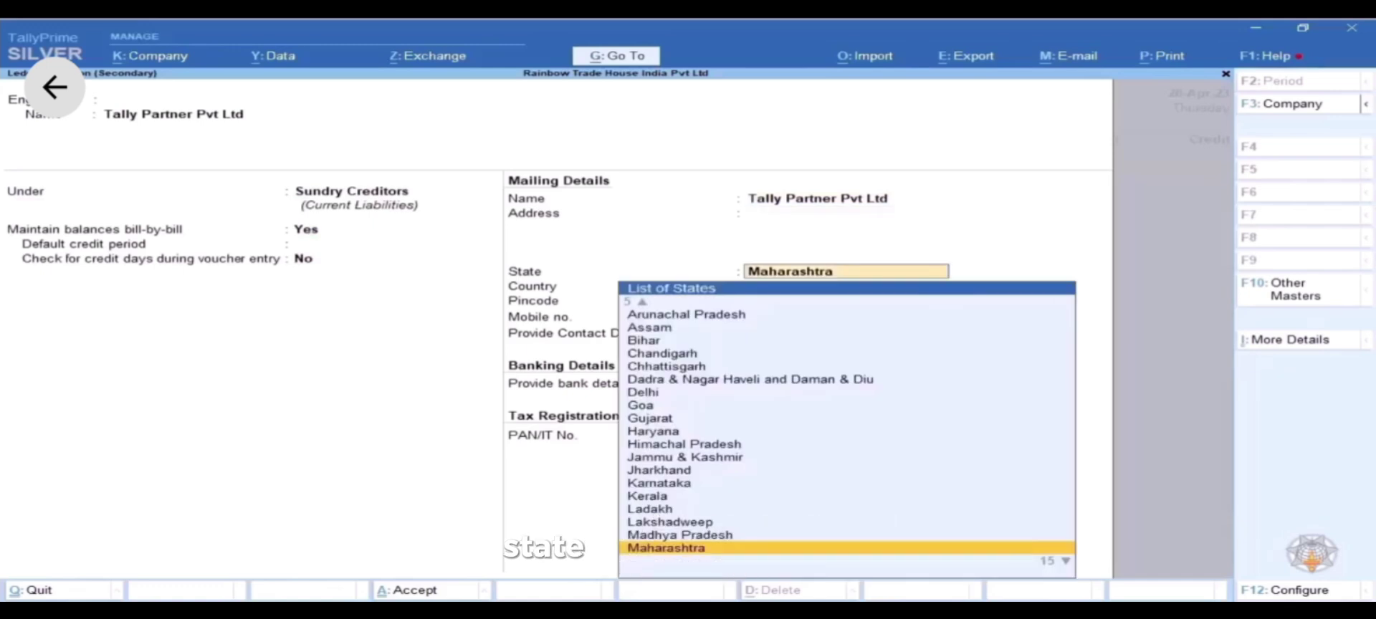
key(Return)
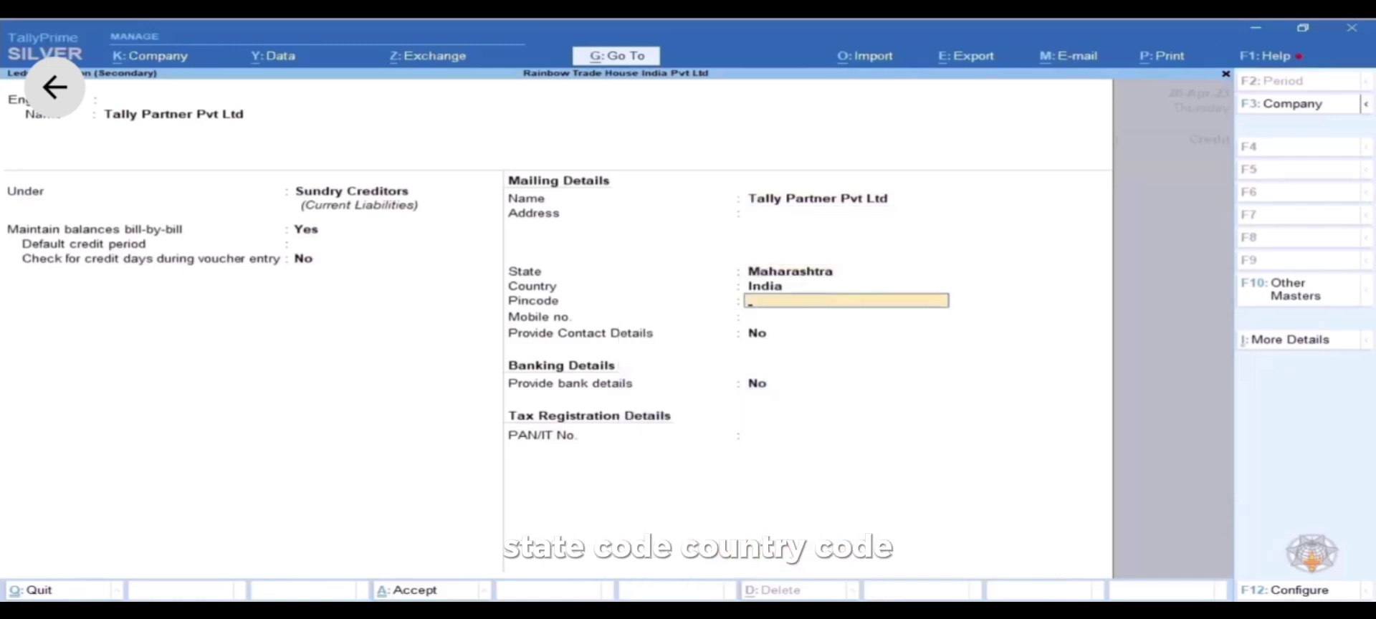
key(Return)
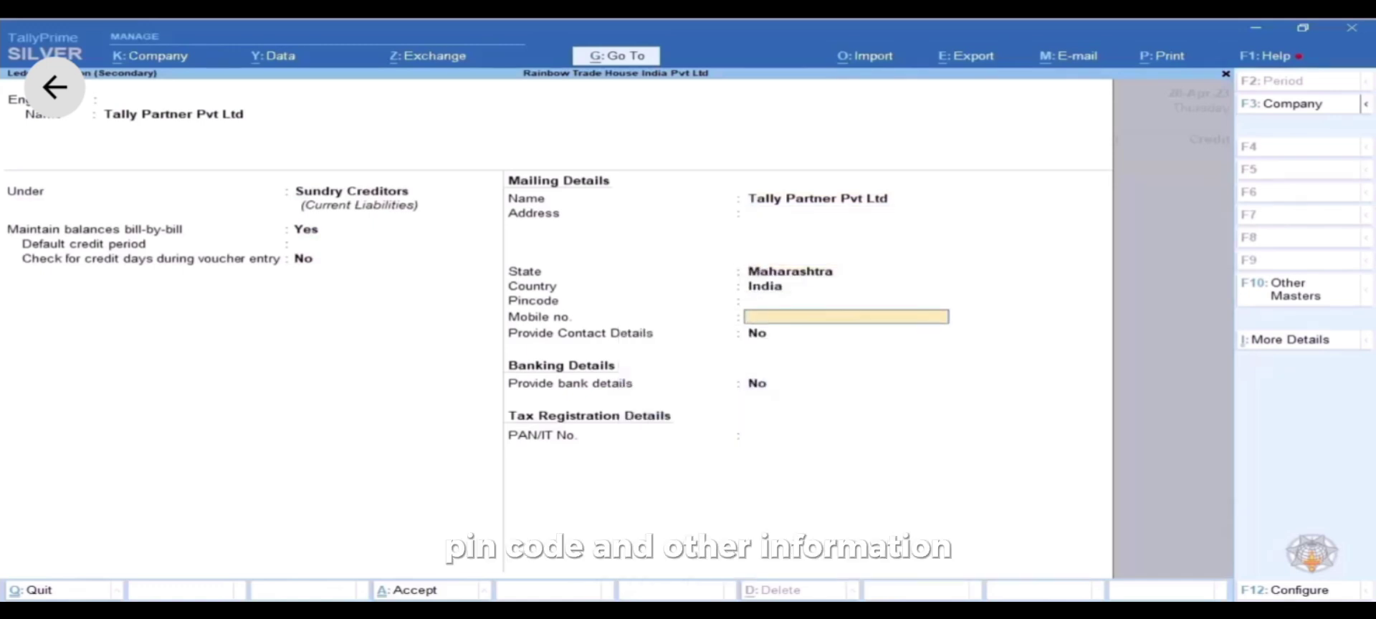
key(Return)
key(Return)
key(Return)
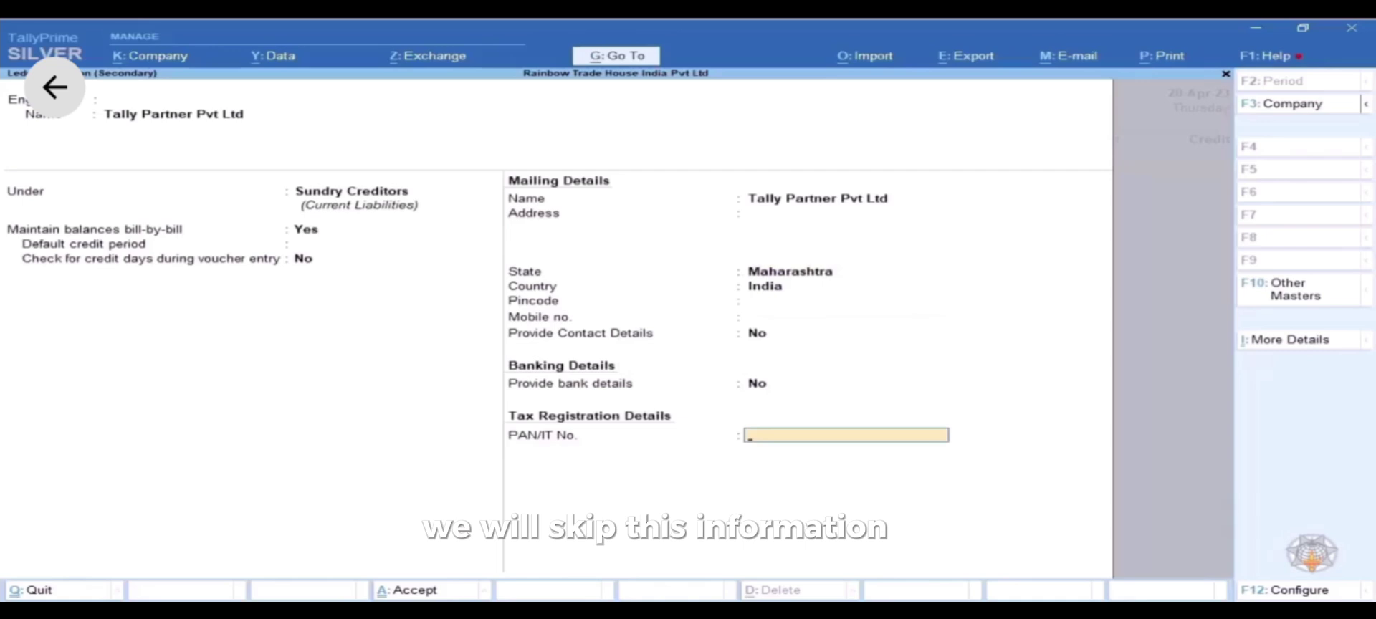
key(Return)
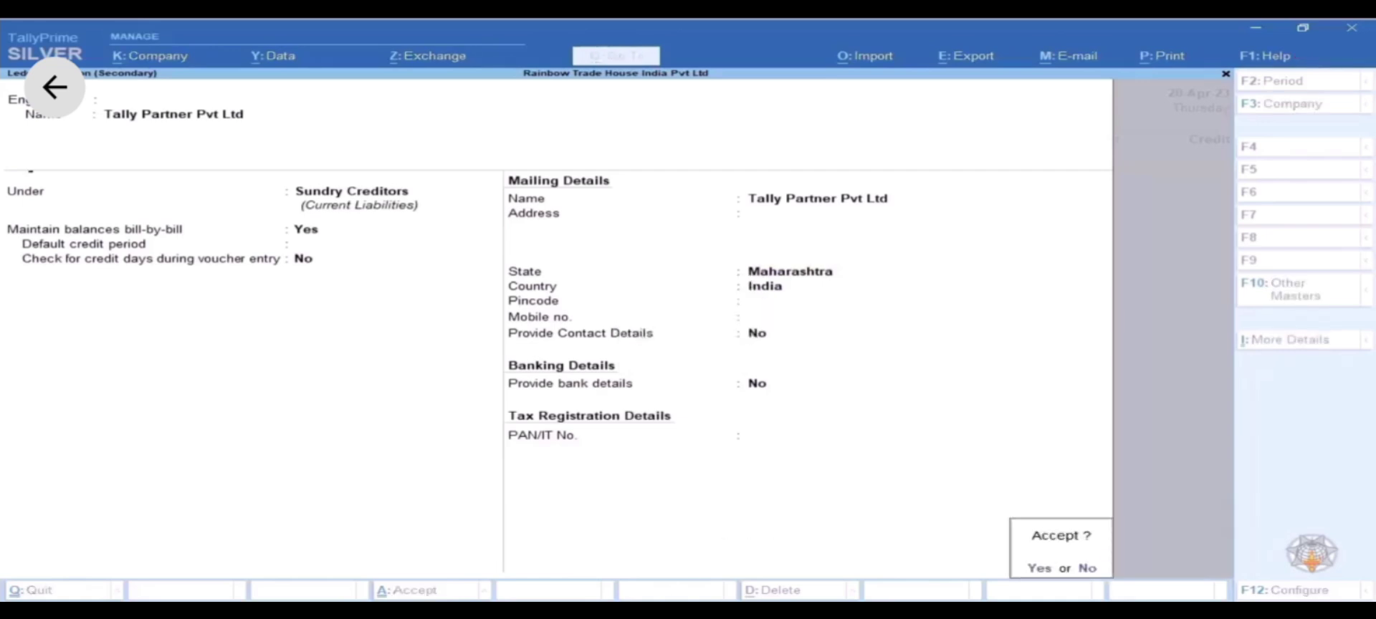
key(Return)
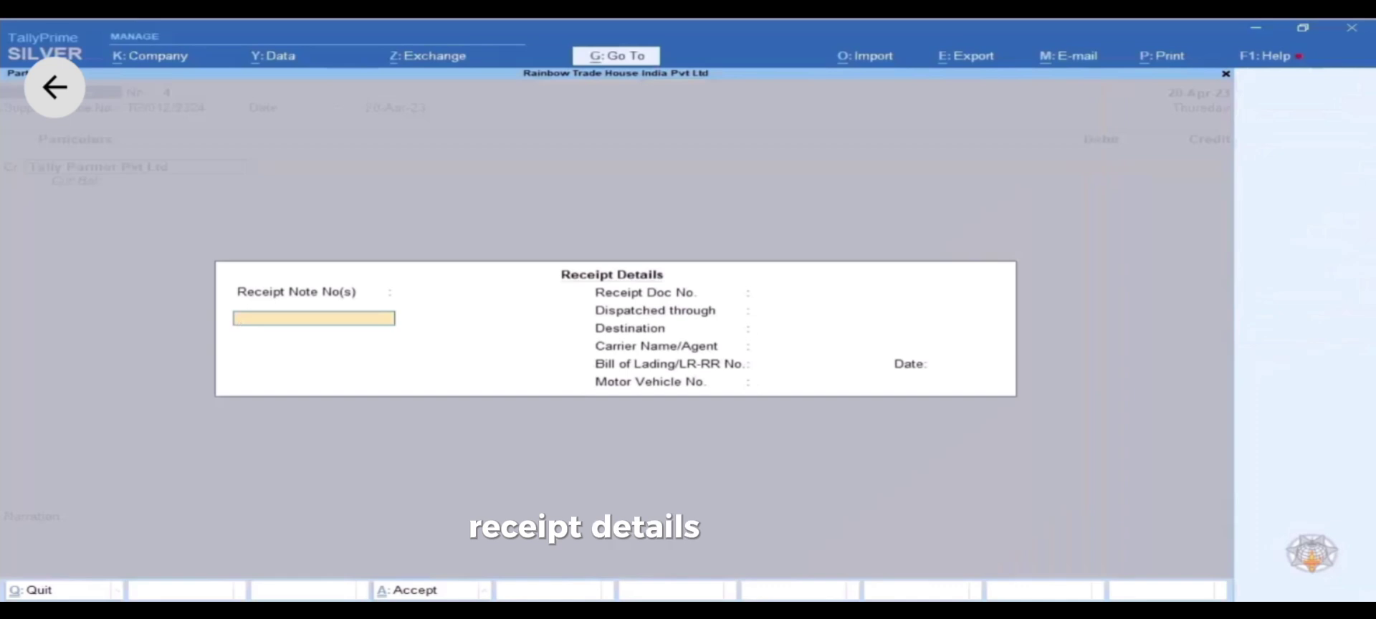
Step: Leave all receipt details of the purchase voucher blank and accept them
key(Return)
key(Return)
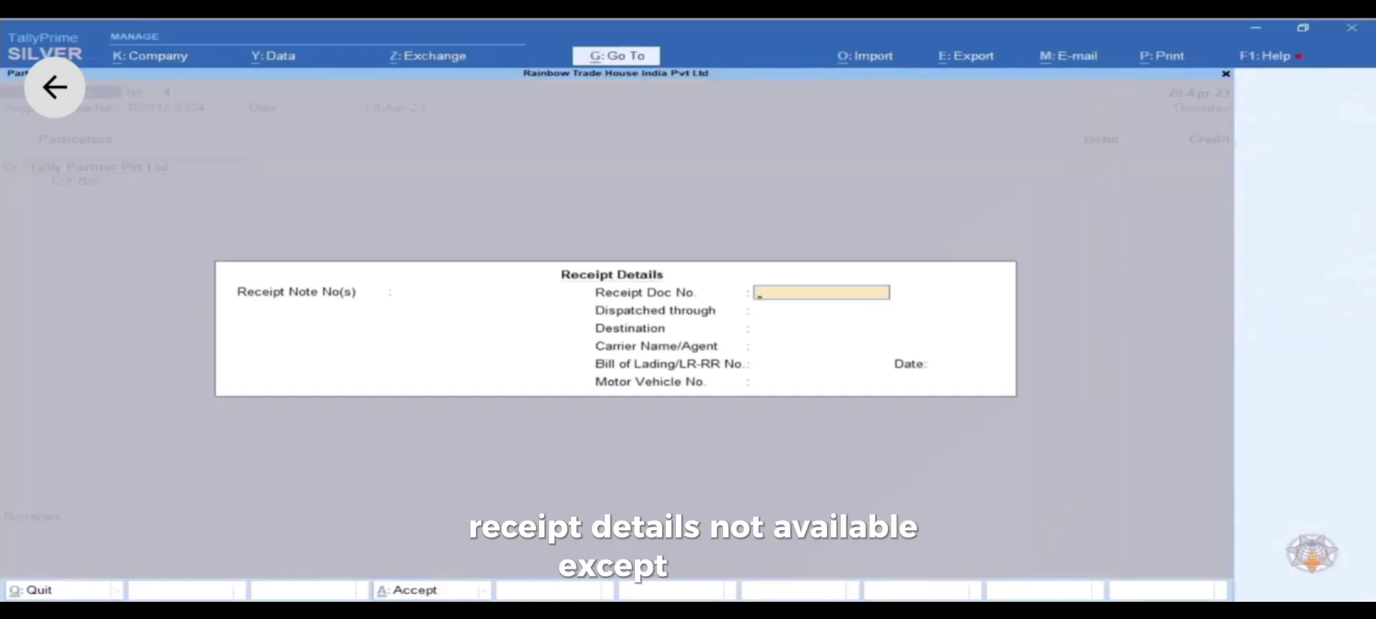
key(Return)
key(Return)
key(Return)
key(Return)
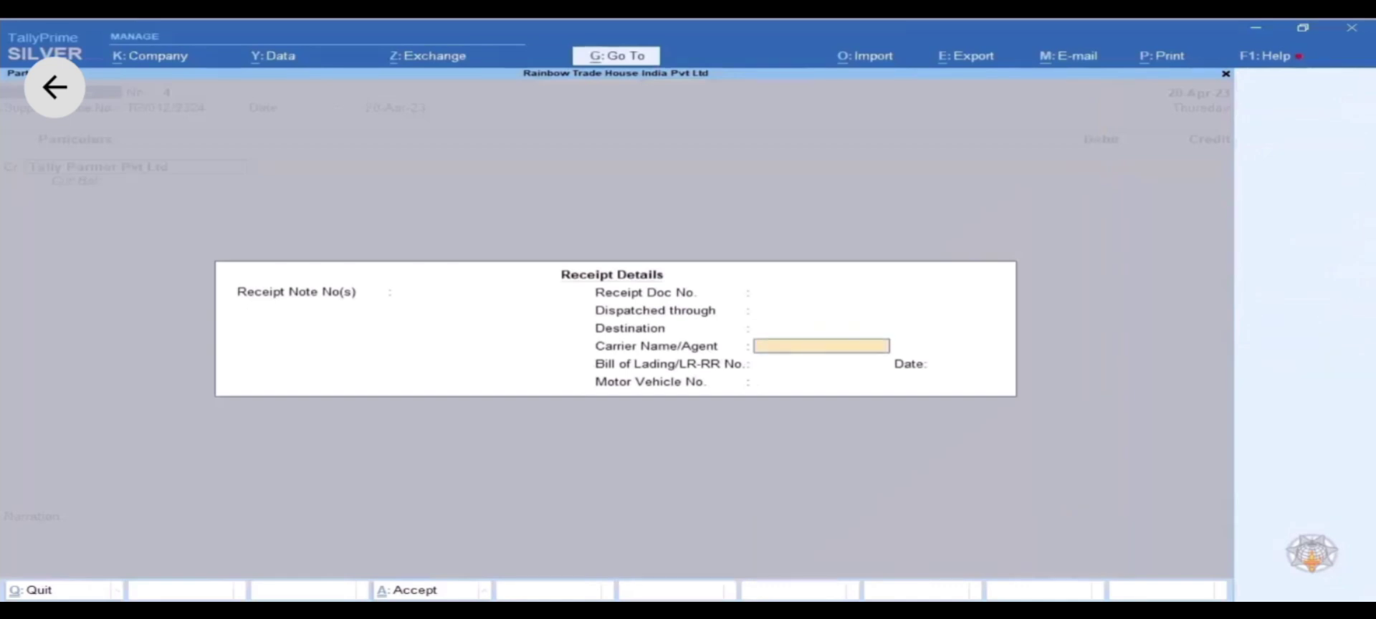
key(Return)
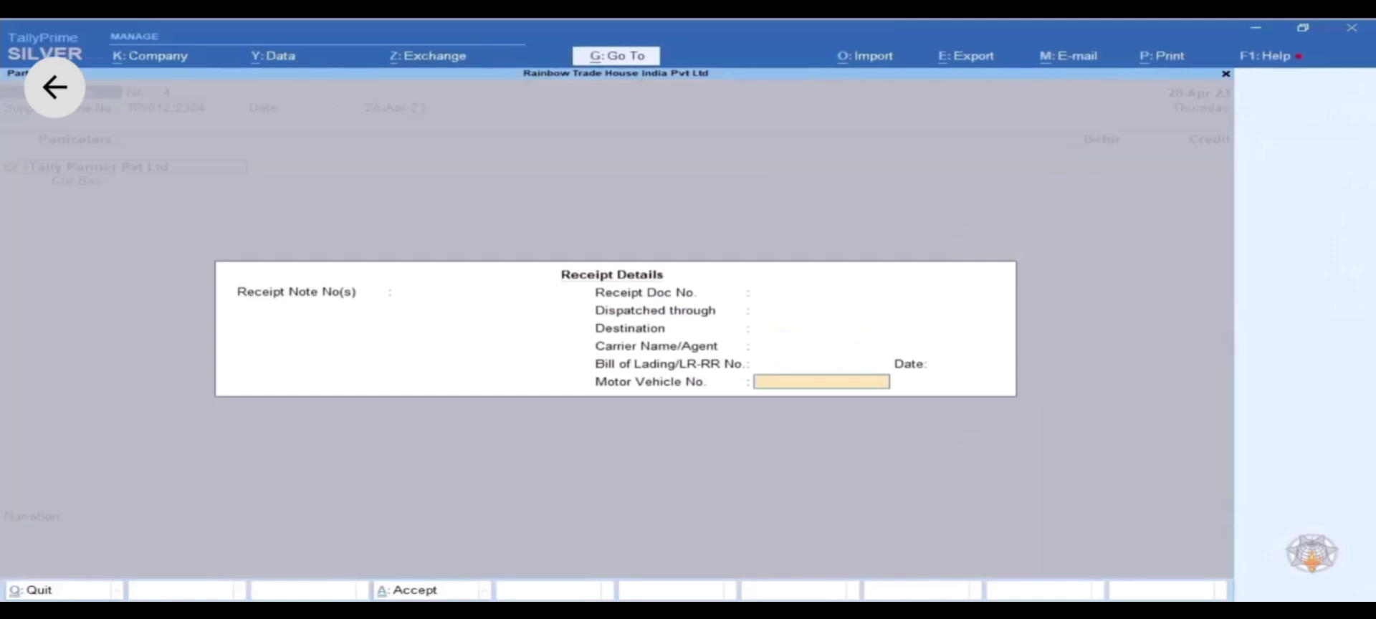
key(Return)
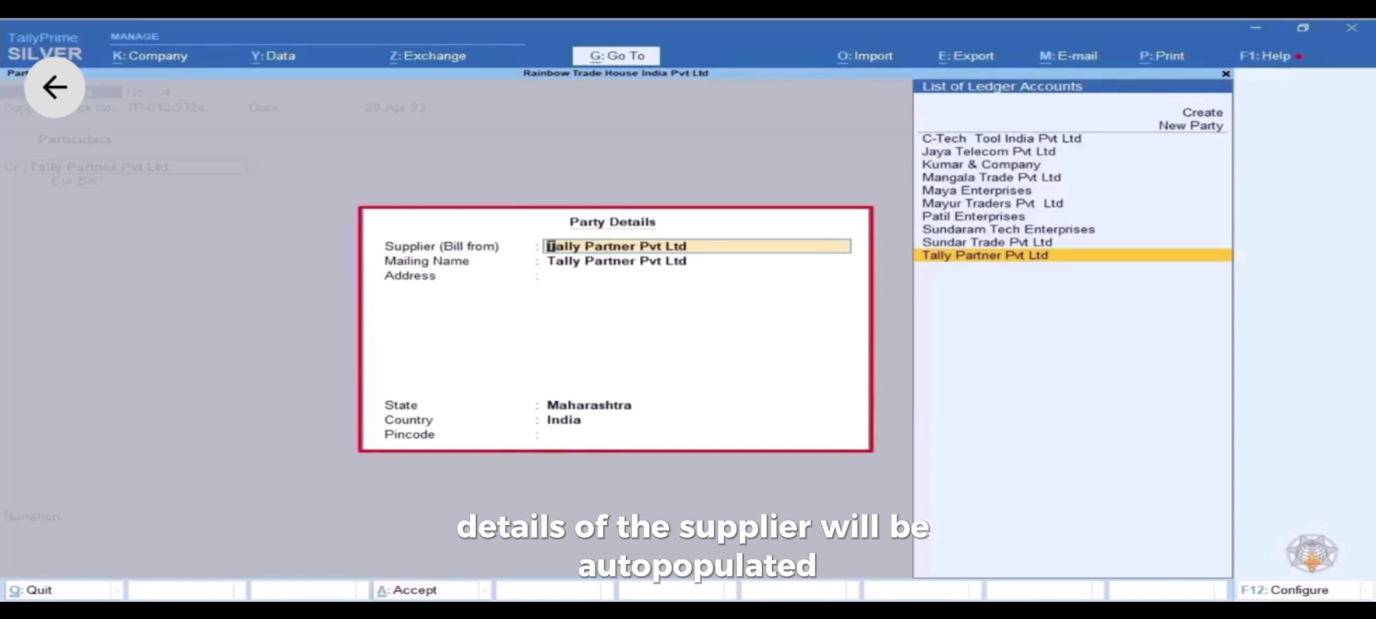
Step: Accept the party details for Tally Partner Pvt Ltd, keeping Maharashtra, India and leaving the address and pincode blank
key(Return)
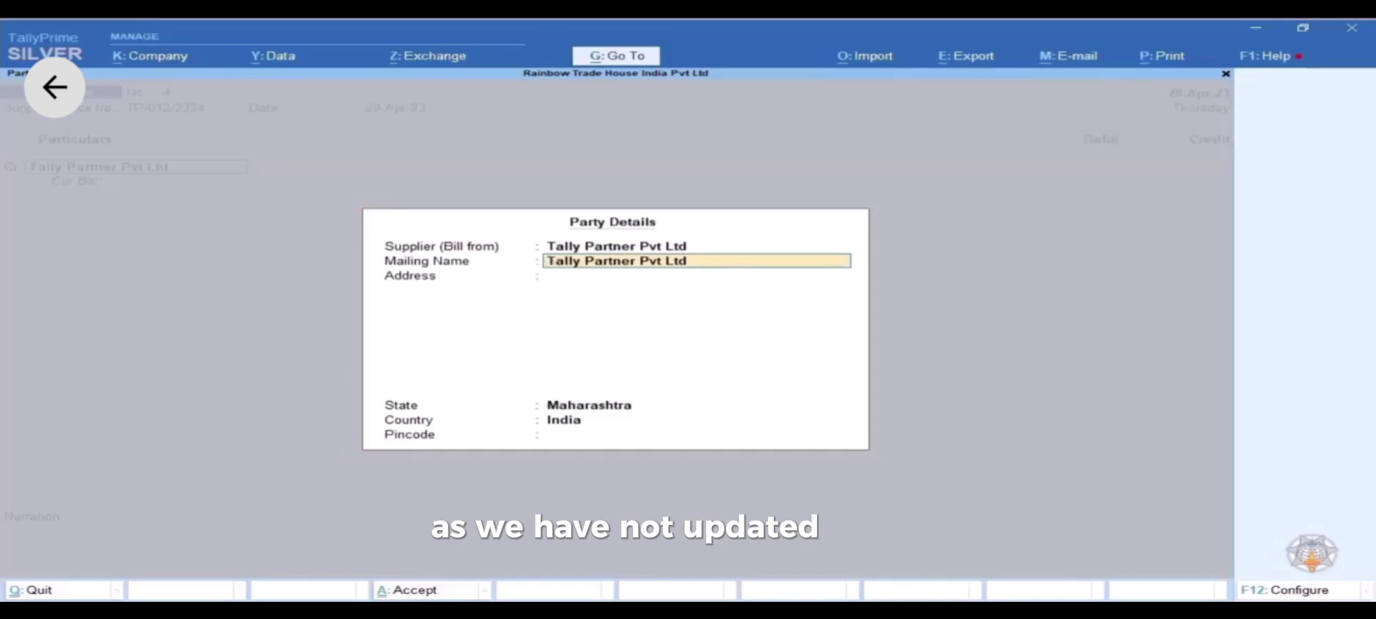
key(Return)
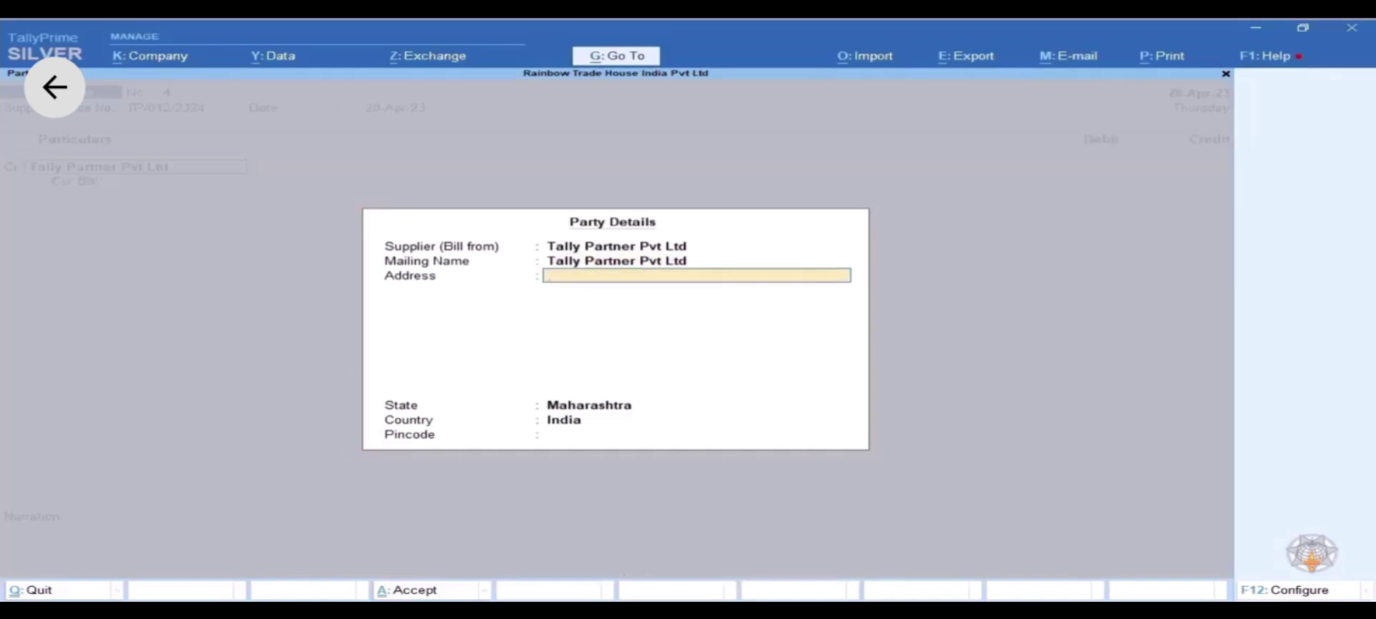
key(Return)
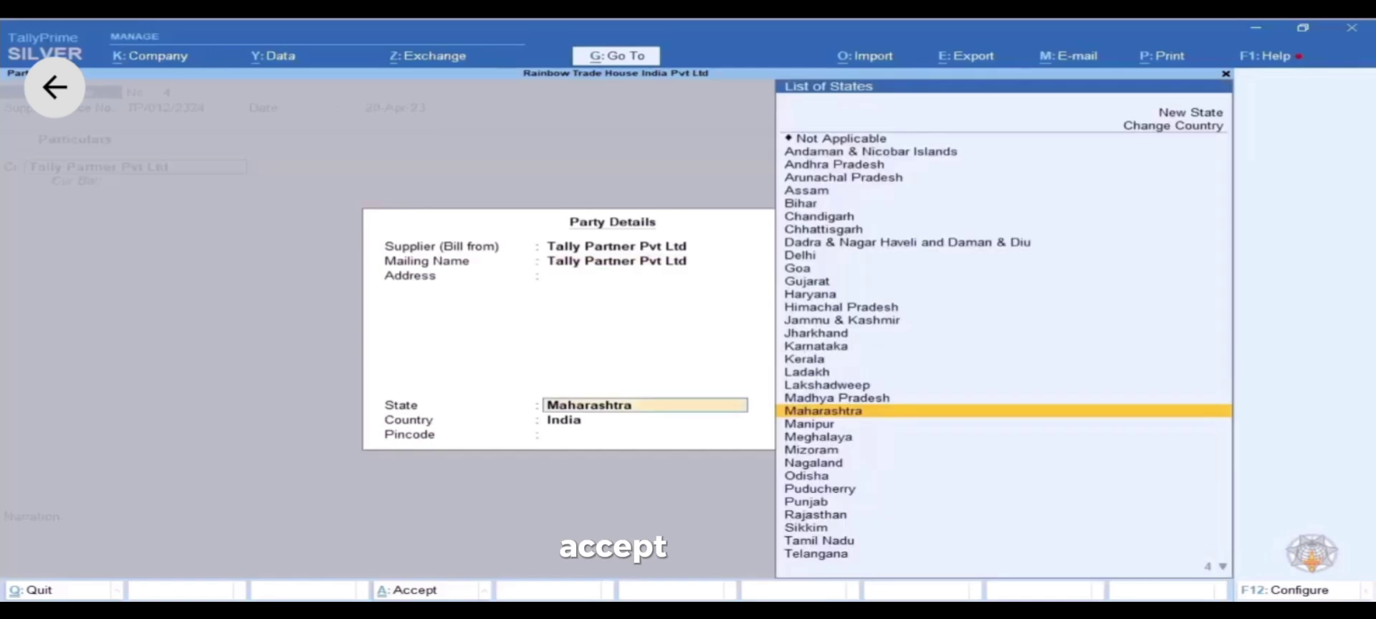
key(Return)
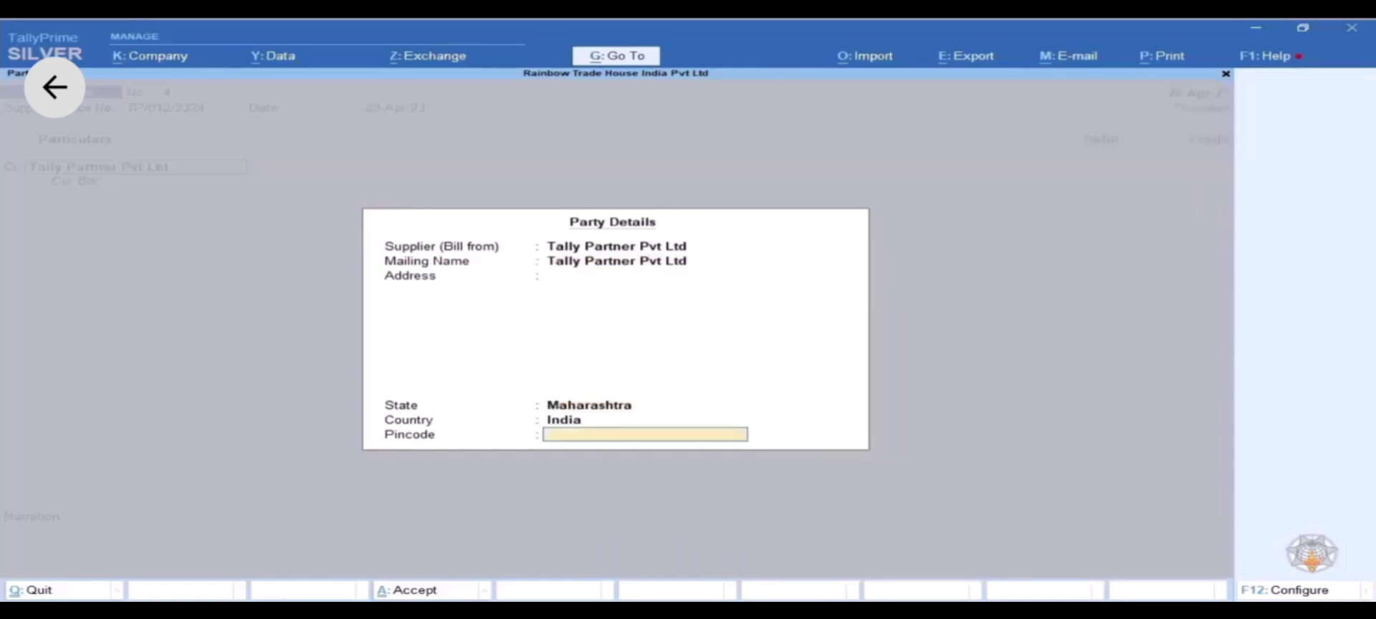
key(Return)
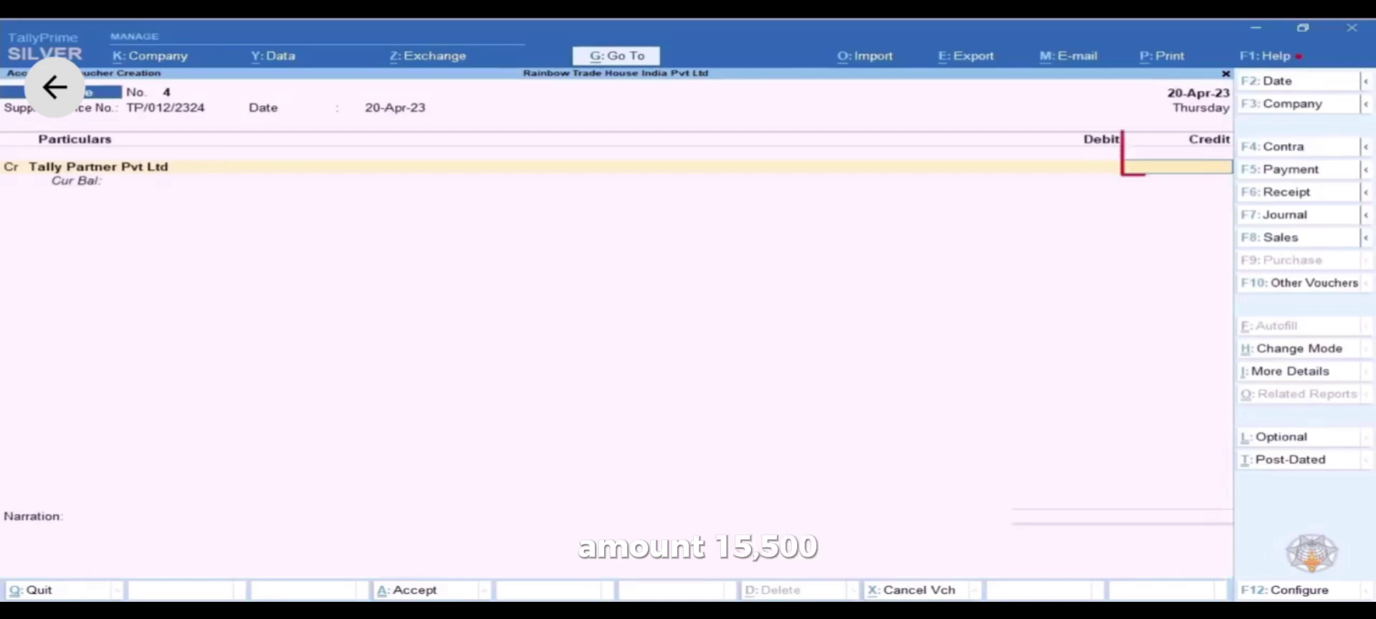
Step: Credit Tally Partner Pvt Ltd with 15,500 and allocate the full amount as New Ref TP/012/2324 with 7 credit days
text(15,500)
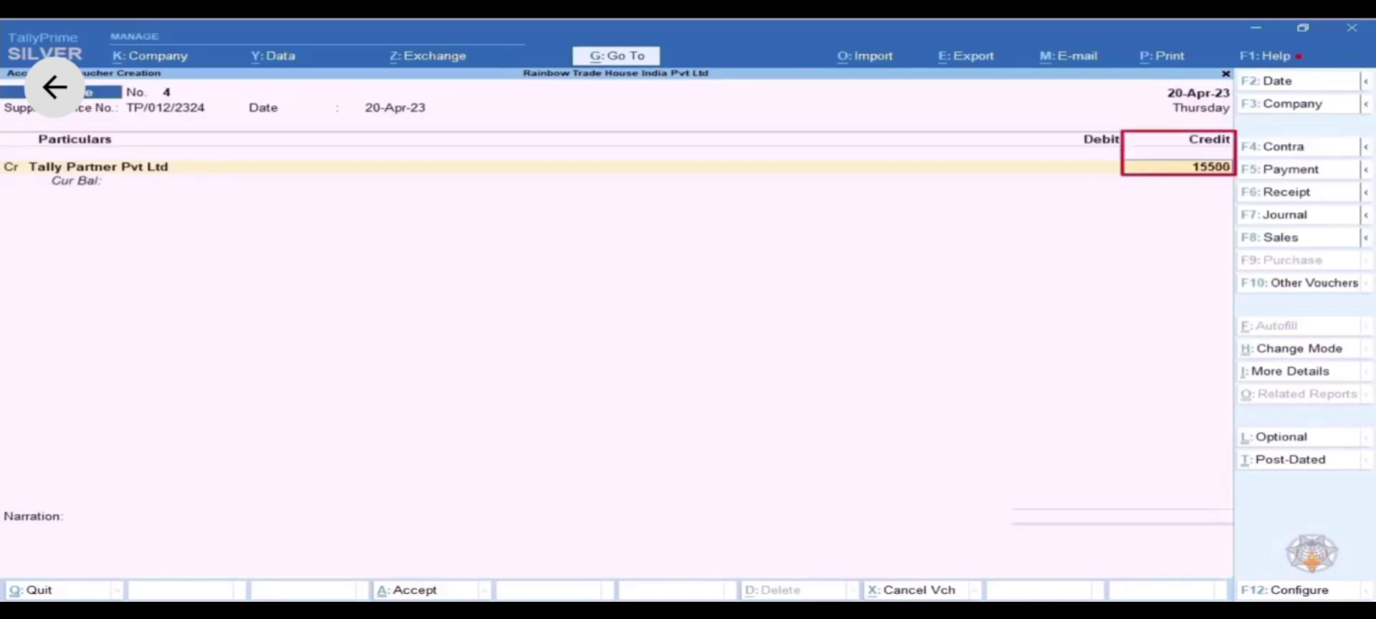
key(Return)
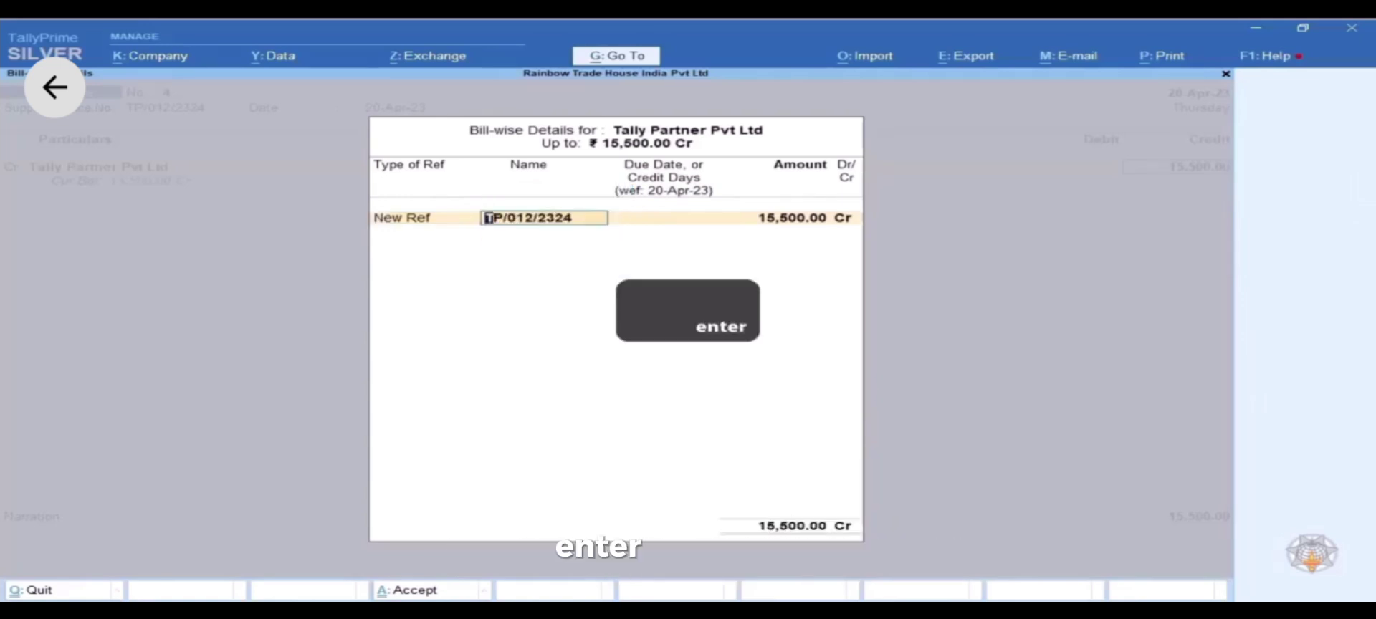
click(663, 218)
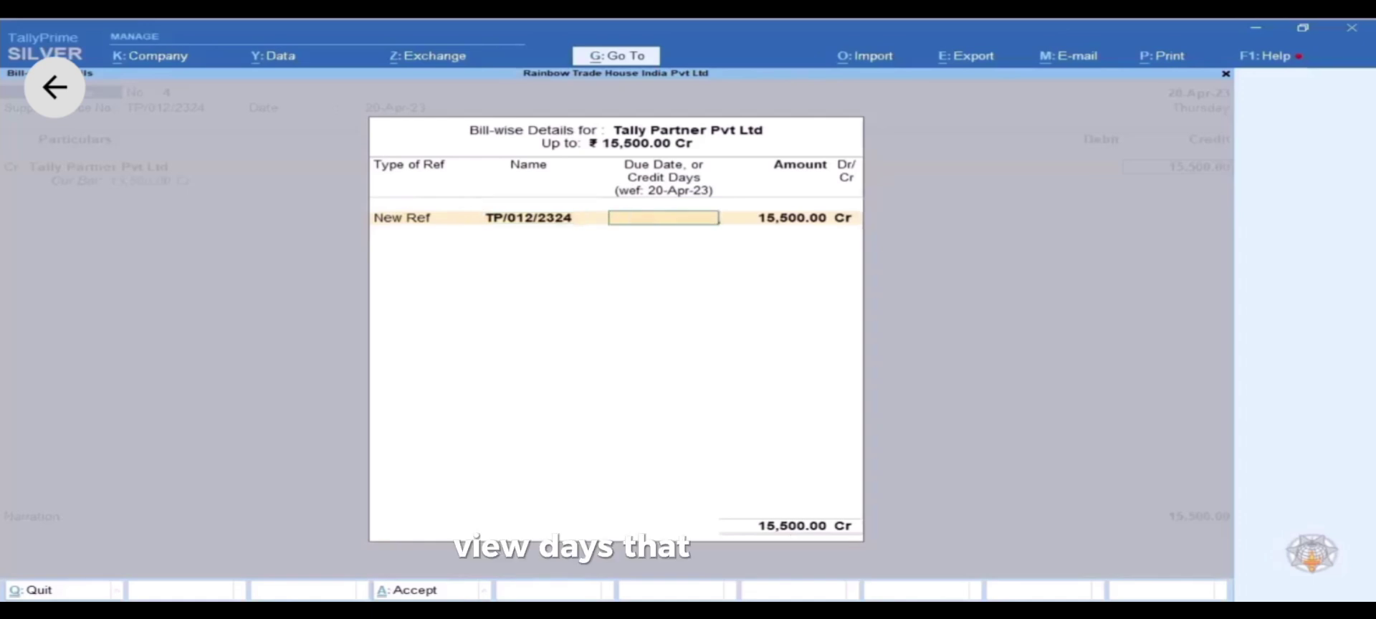
text(7)
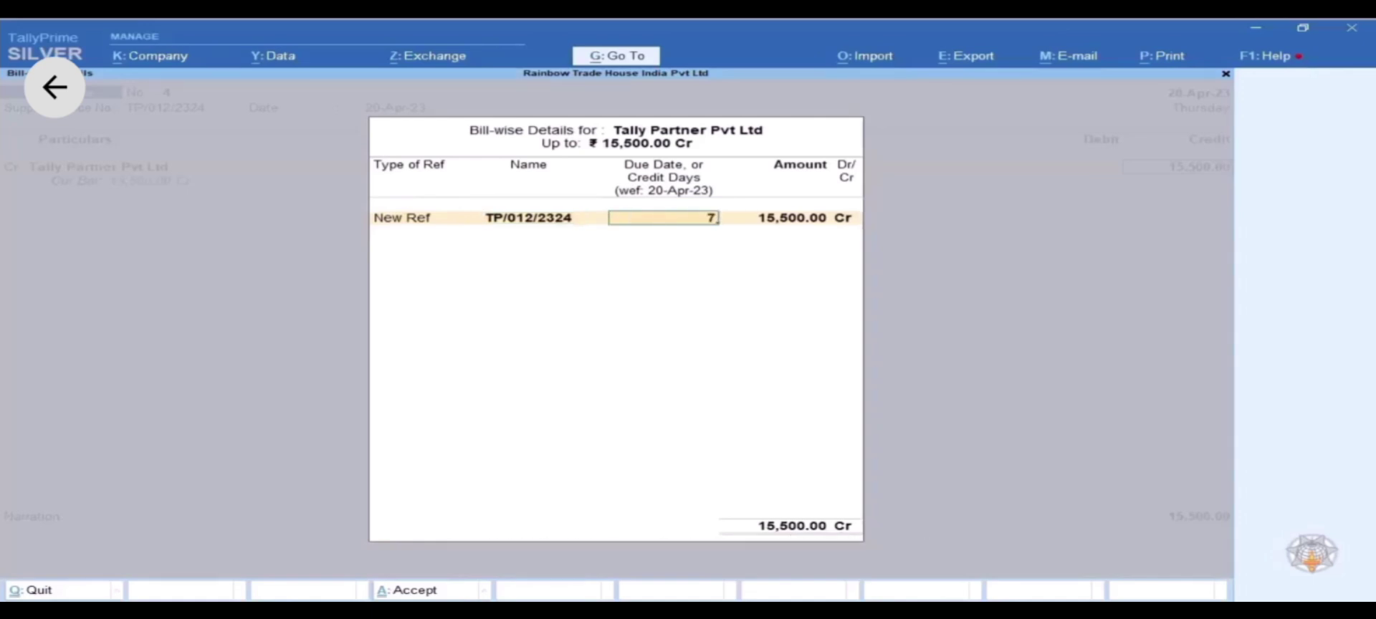
key(Return)
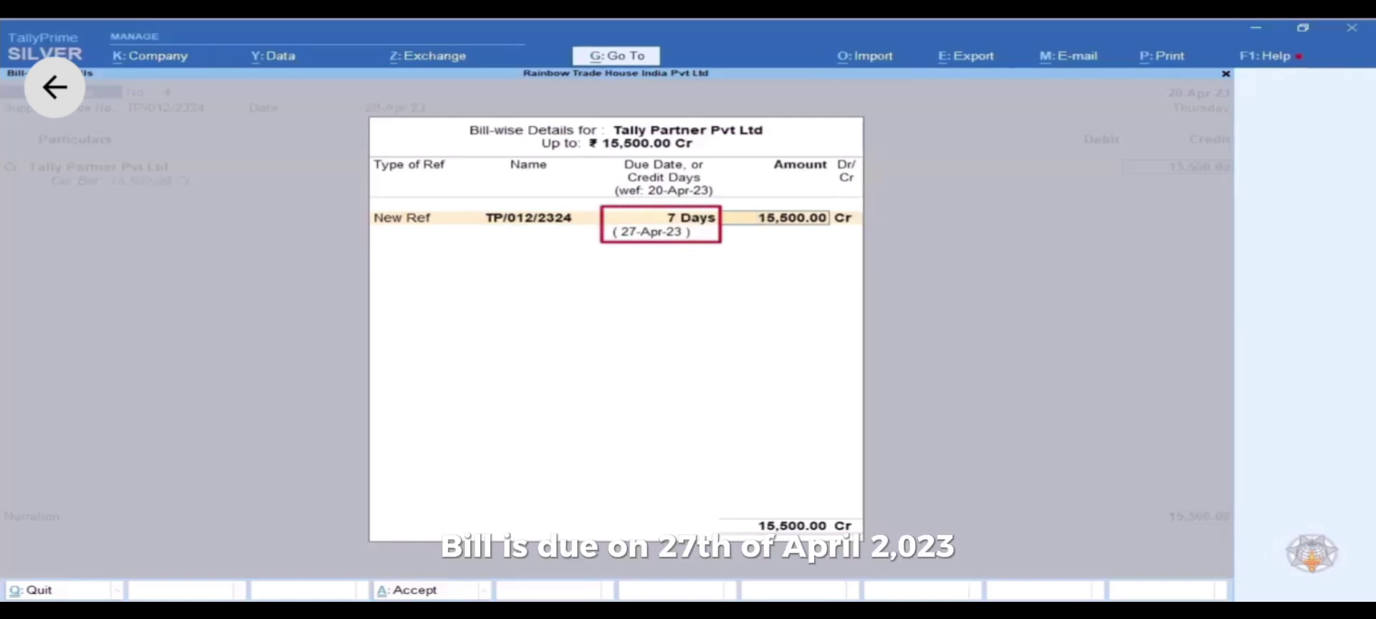
key(Return)
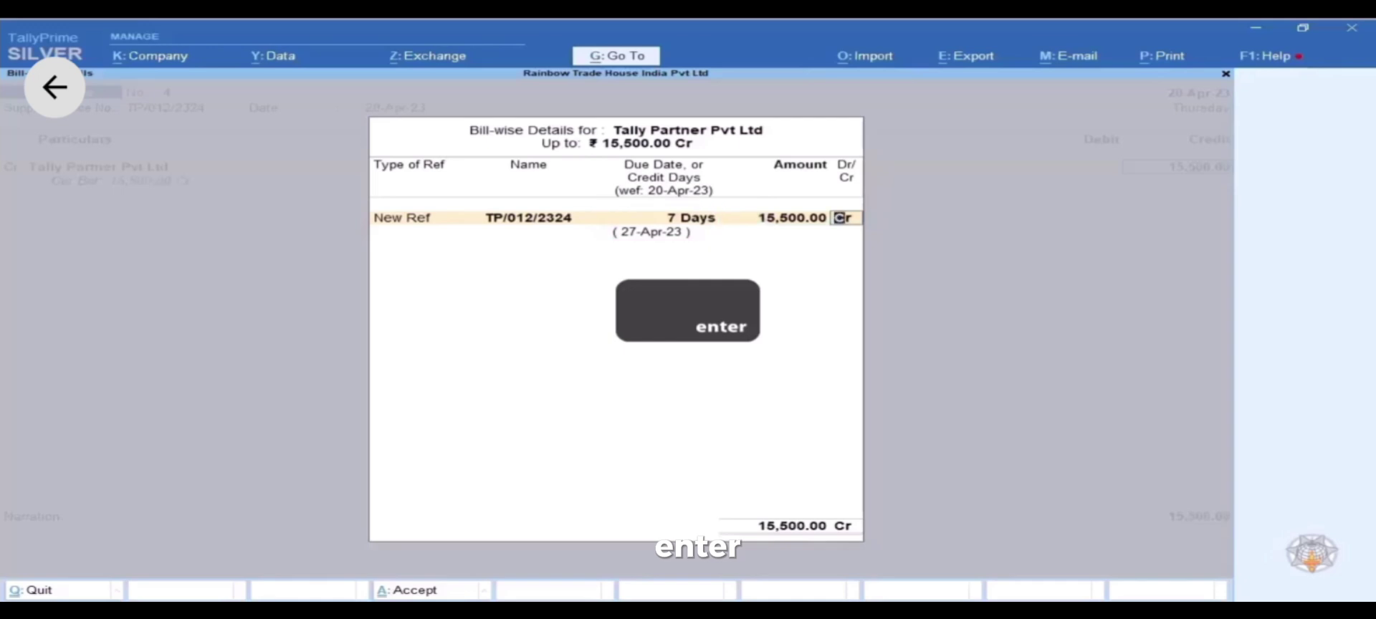
key(Return)
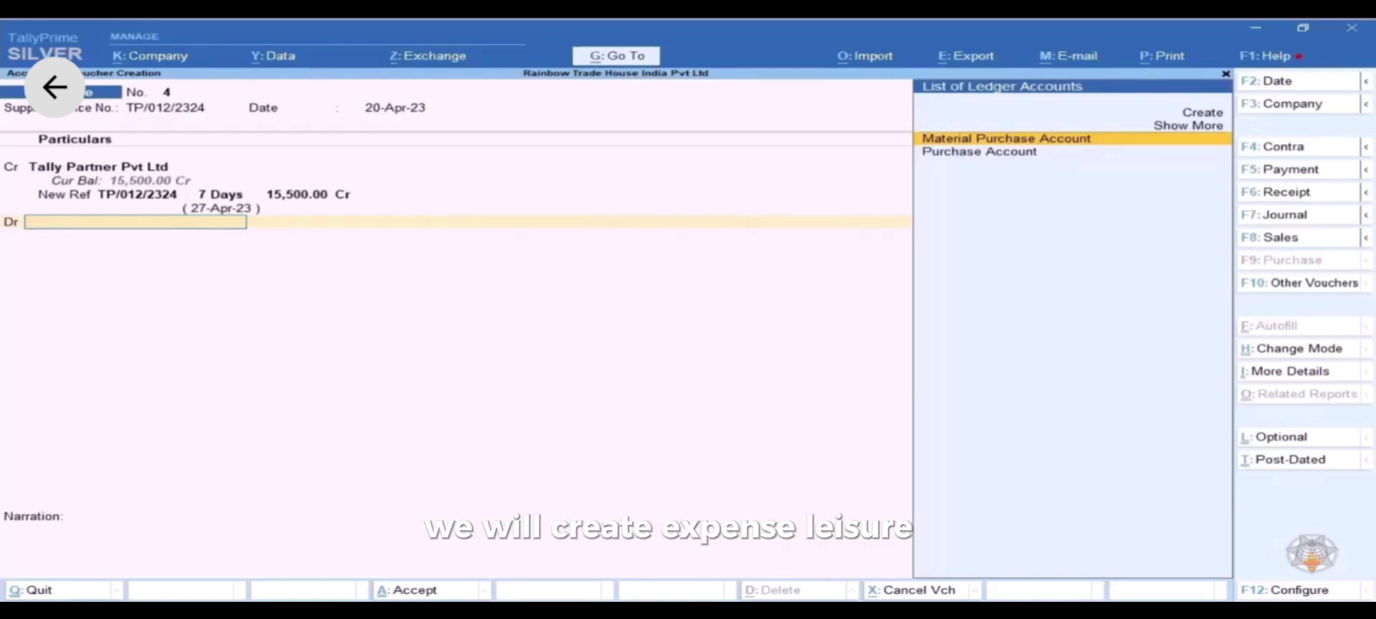
Step: Start a new ledger from the voucher's debit line and name it Annual Maintenance Expenses, with no additional-language name
click(1189, 125)
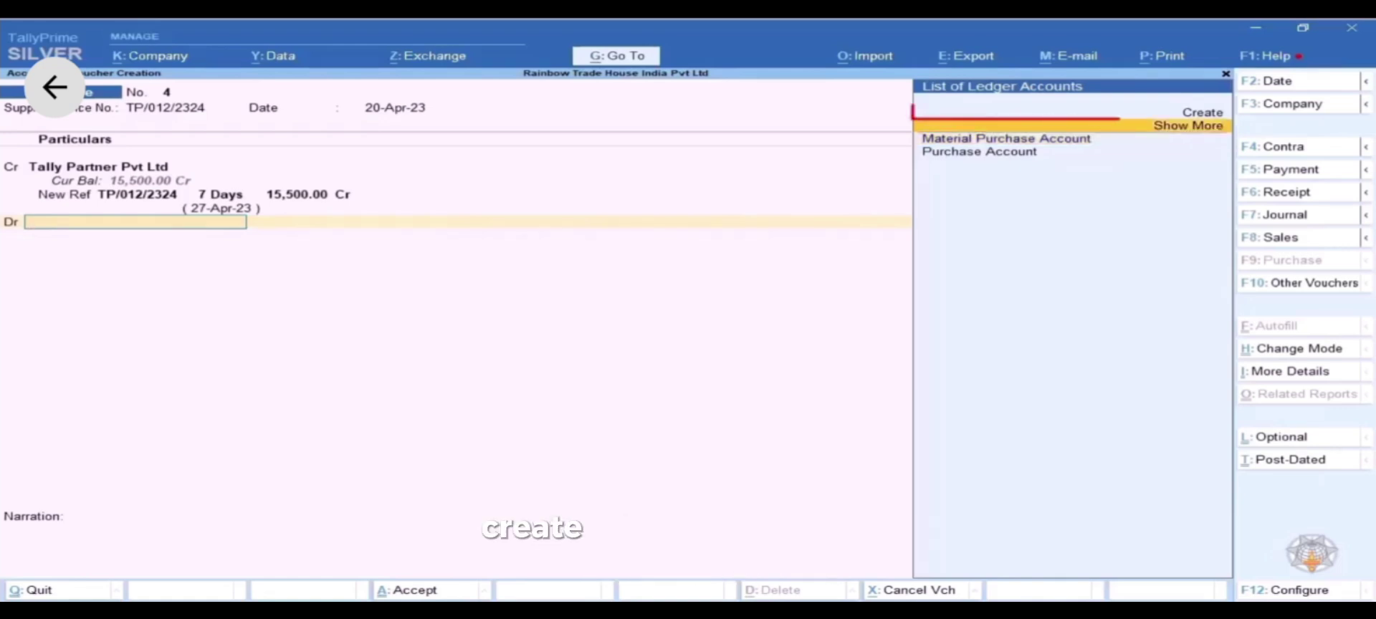
click(1203, 113)
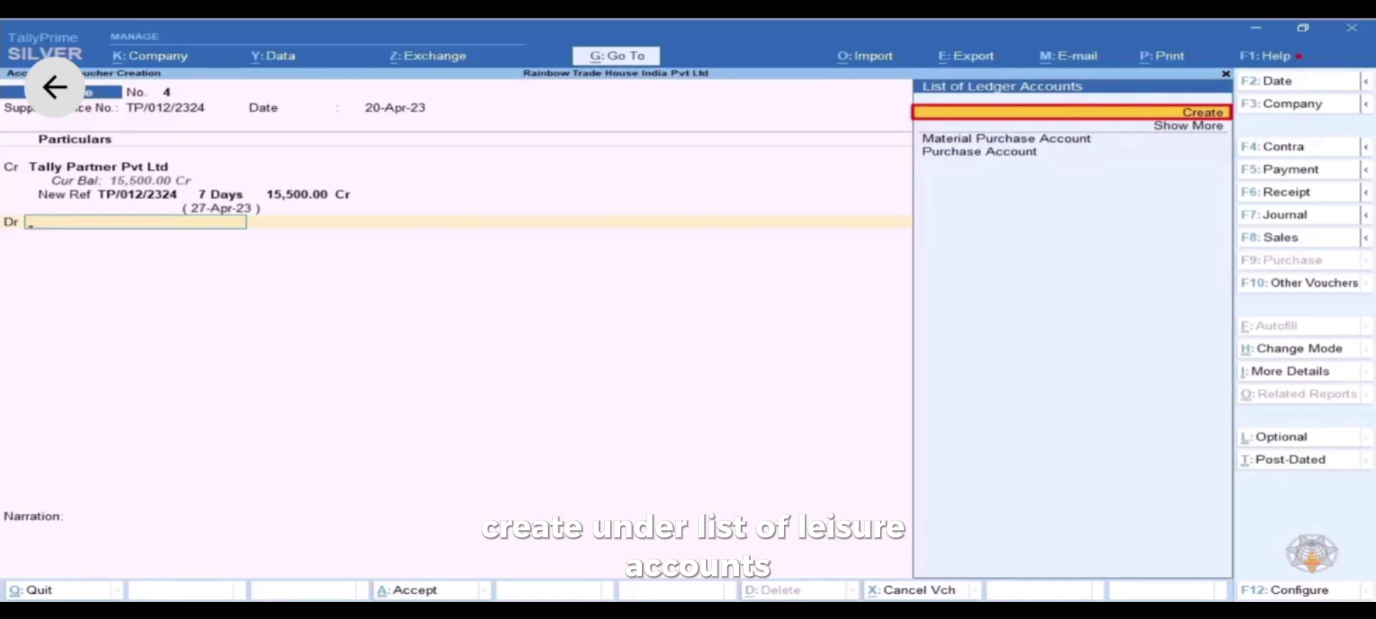
key(Return)
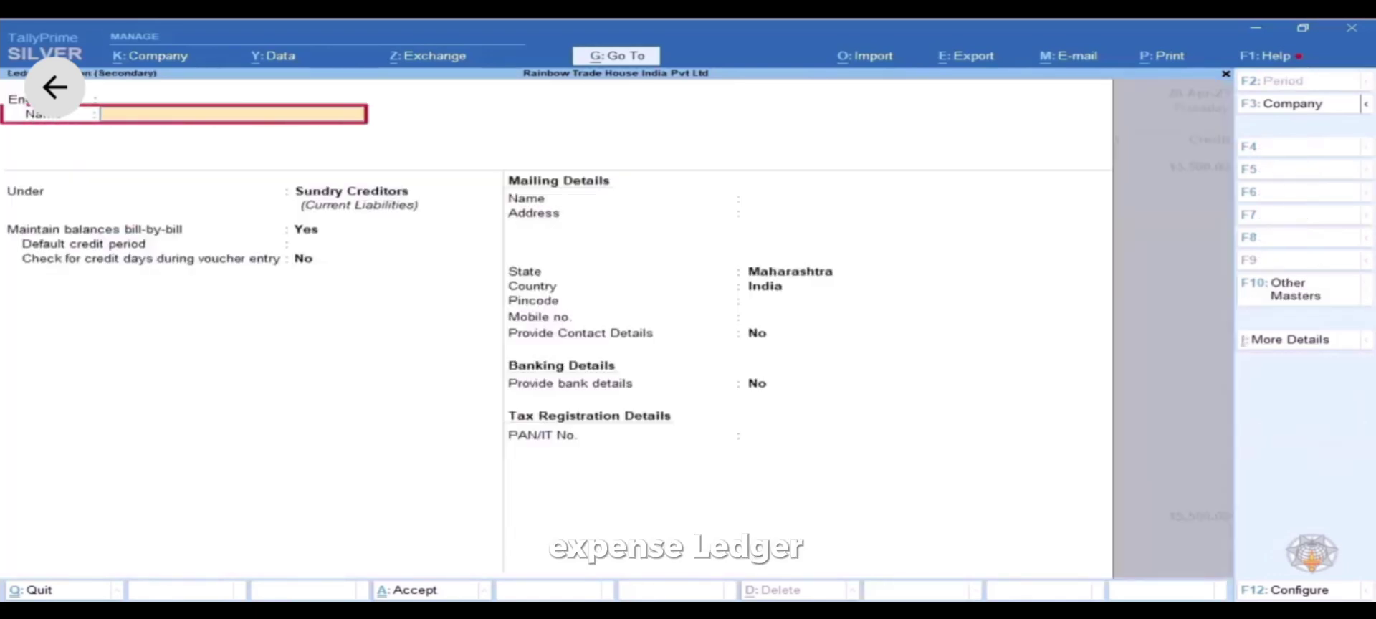
text(Annual)
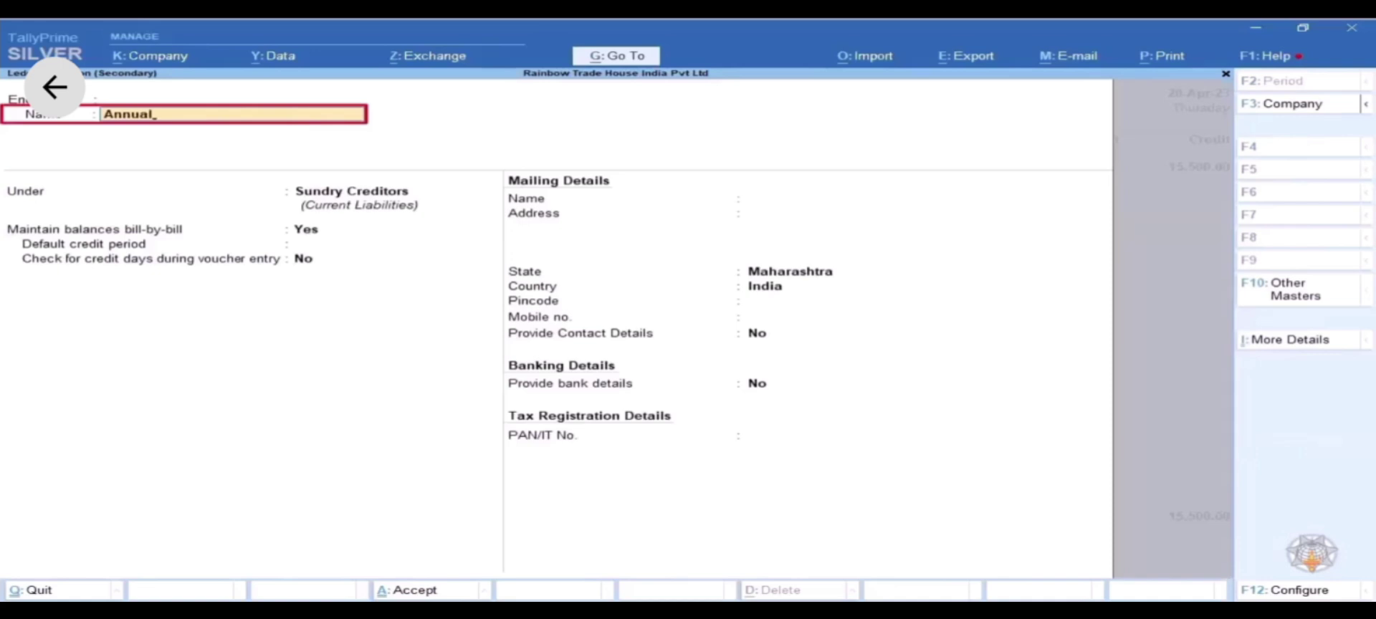
text( Main)
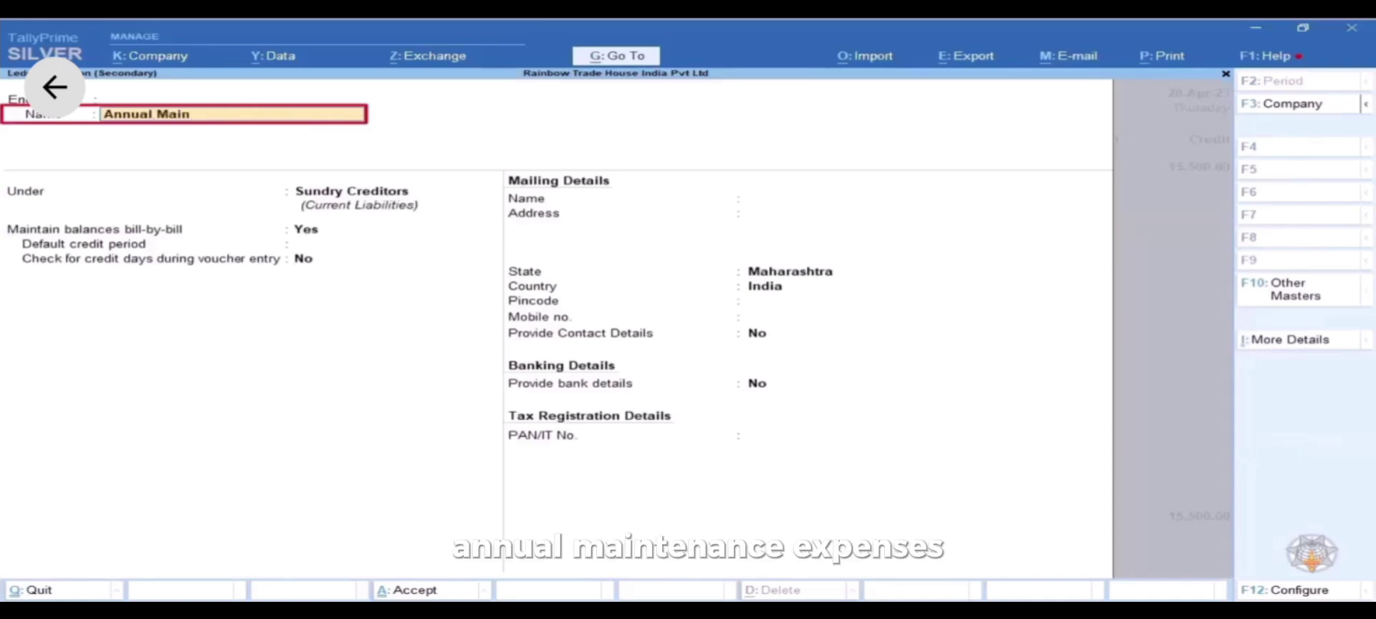
text(ten)
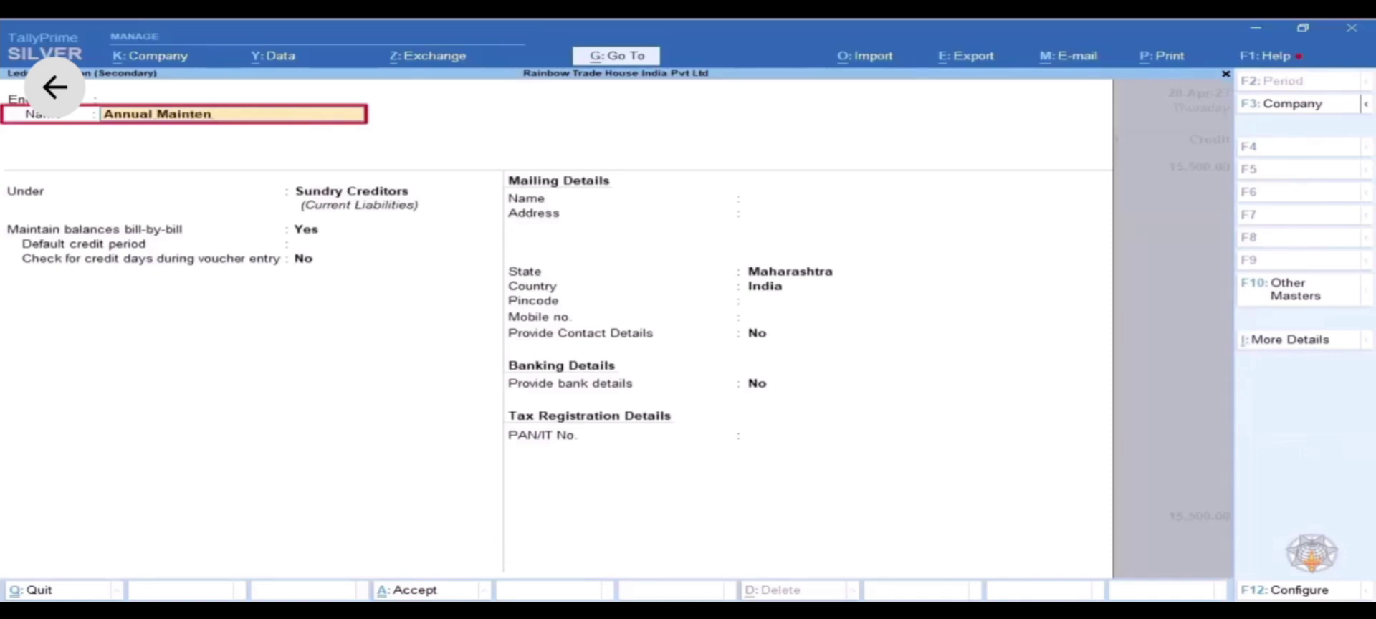
text(ance Expenses)
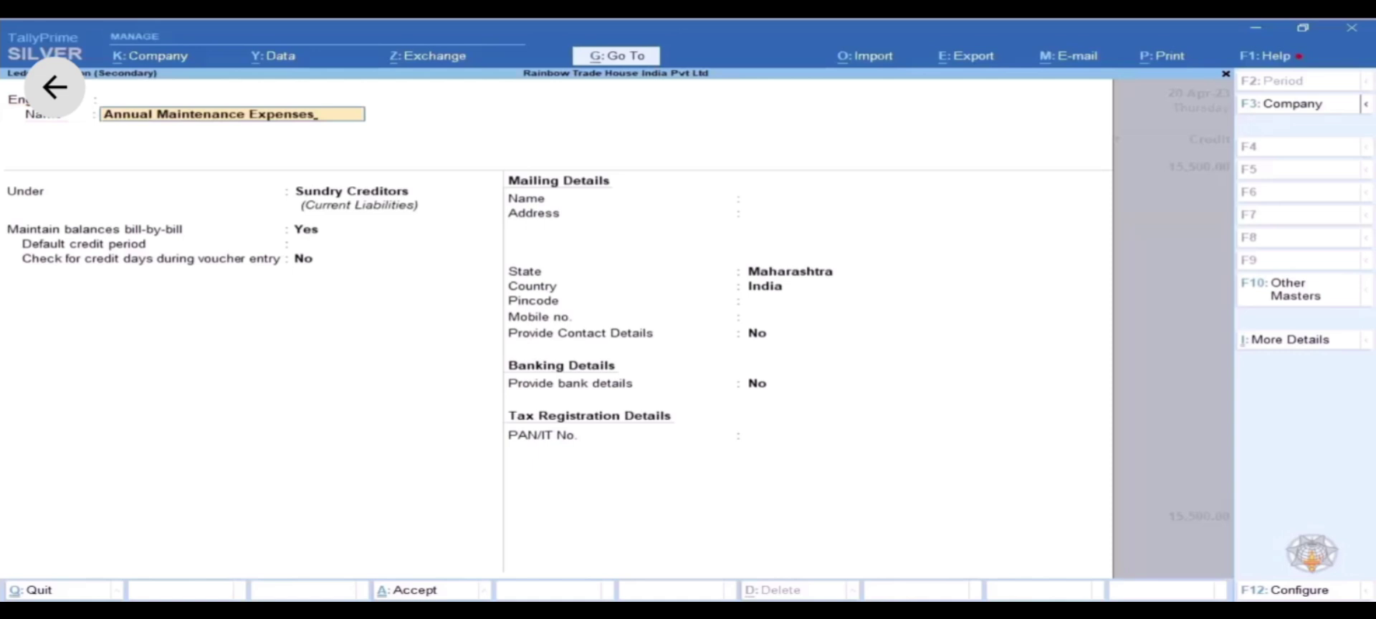
key(Return)
key(Return)
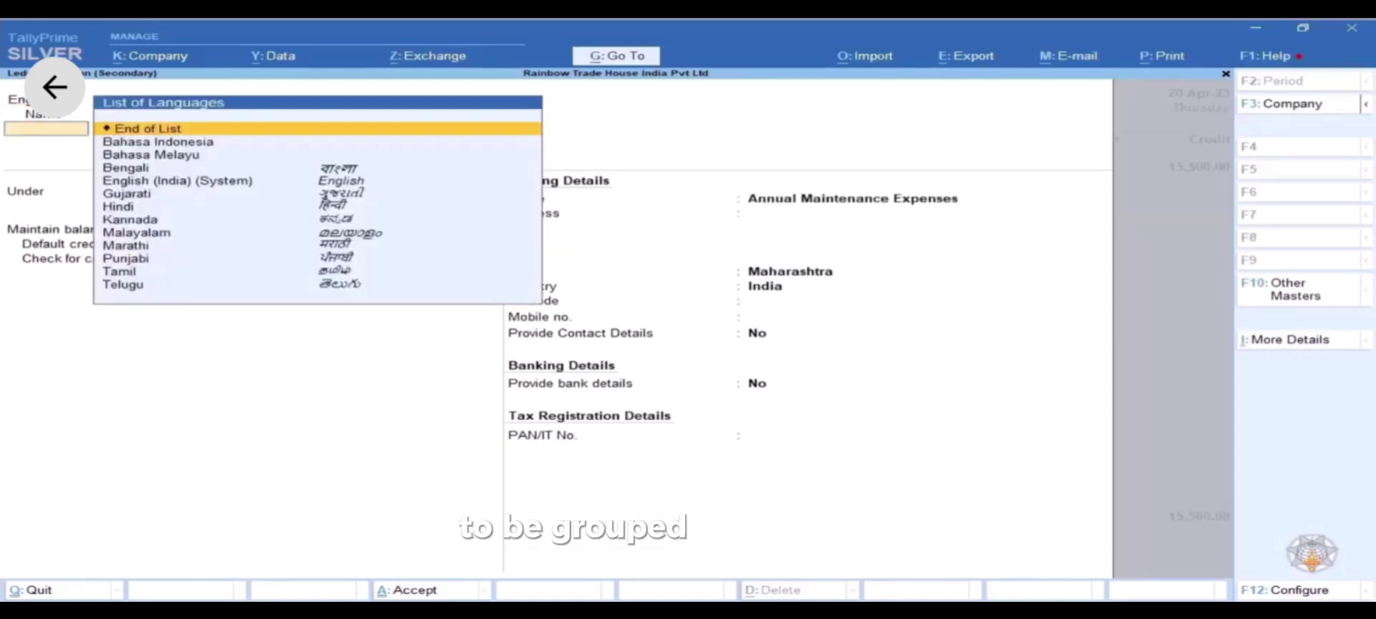
Step: Group the Annual Maintenance Expenses ledger under Indirect Expenses, leave its other details at their defaults, and save it
key(Return)
text(Ind)
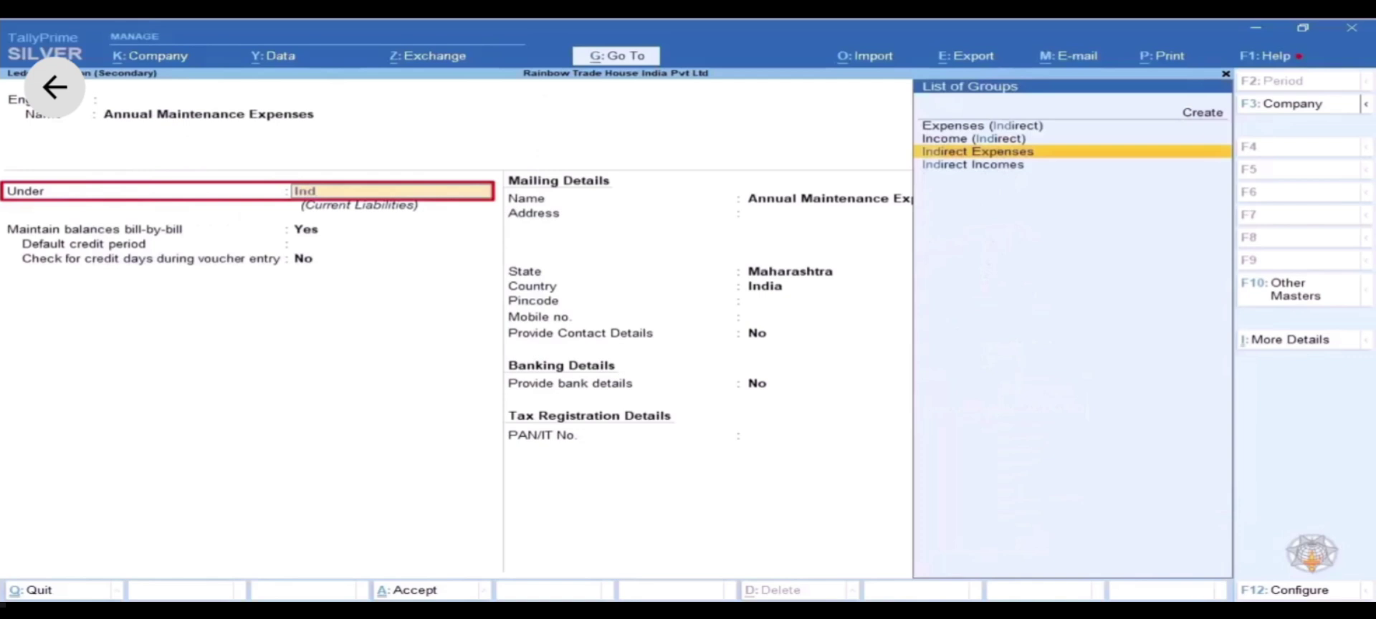
key(Return)
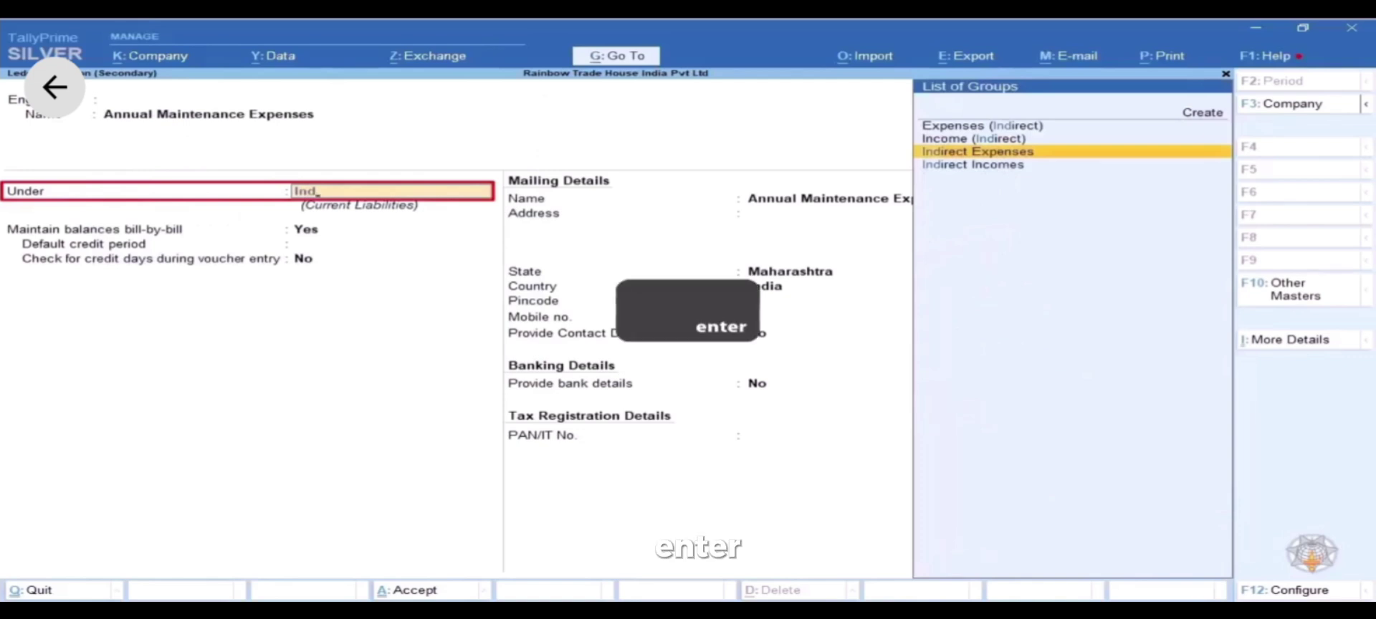
key(Return)
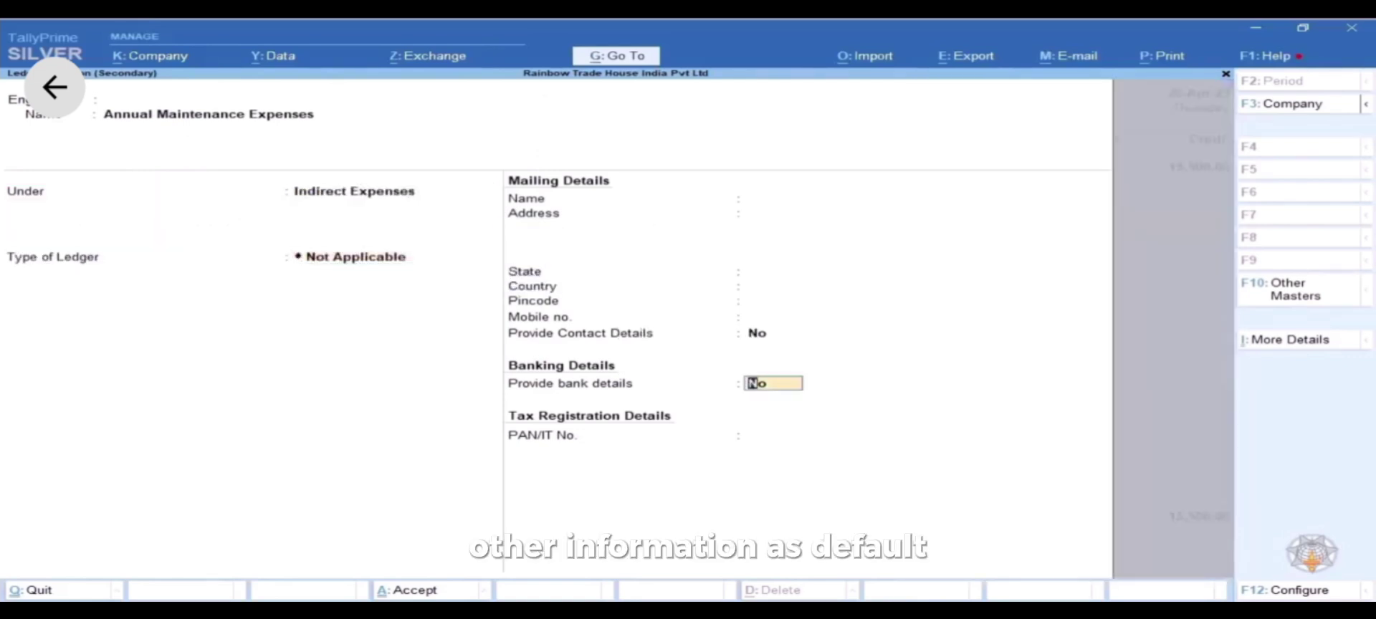
key(Return)
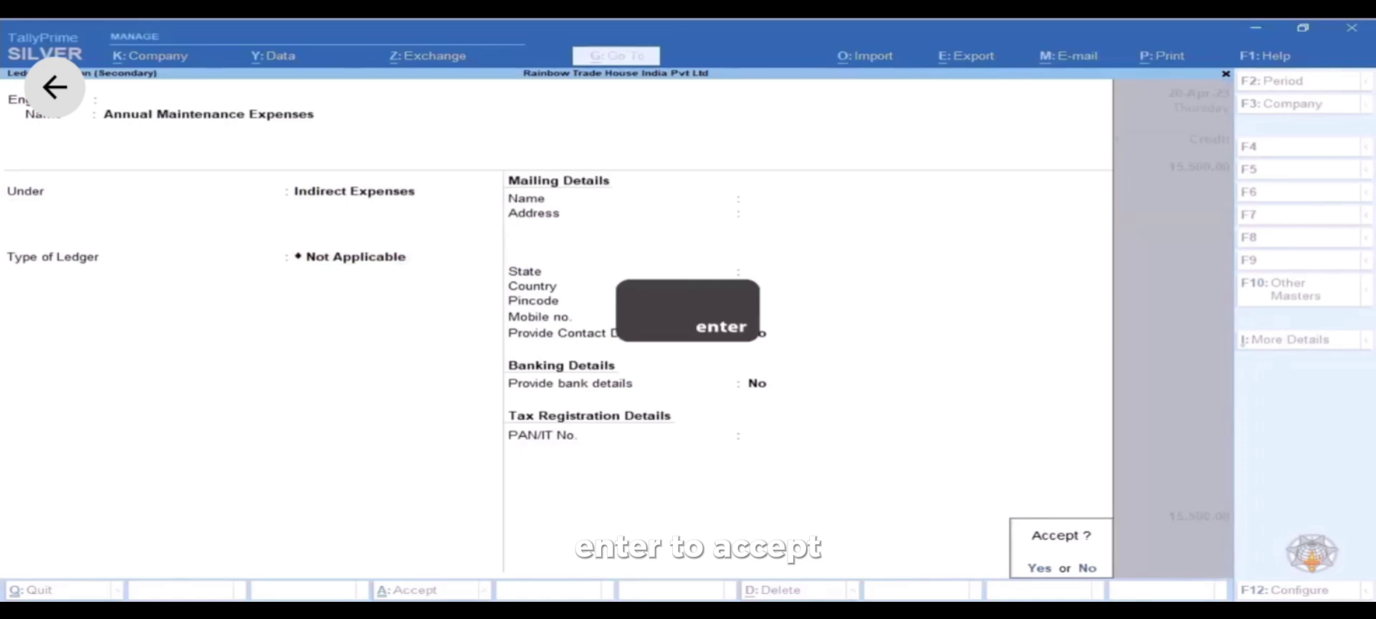
key(Return)
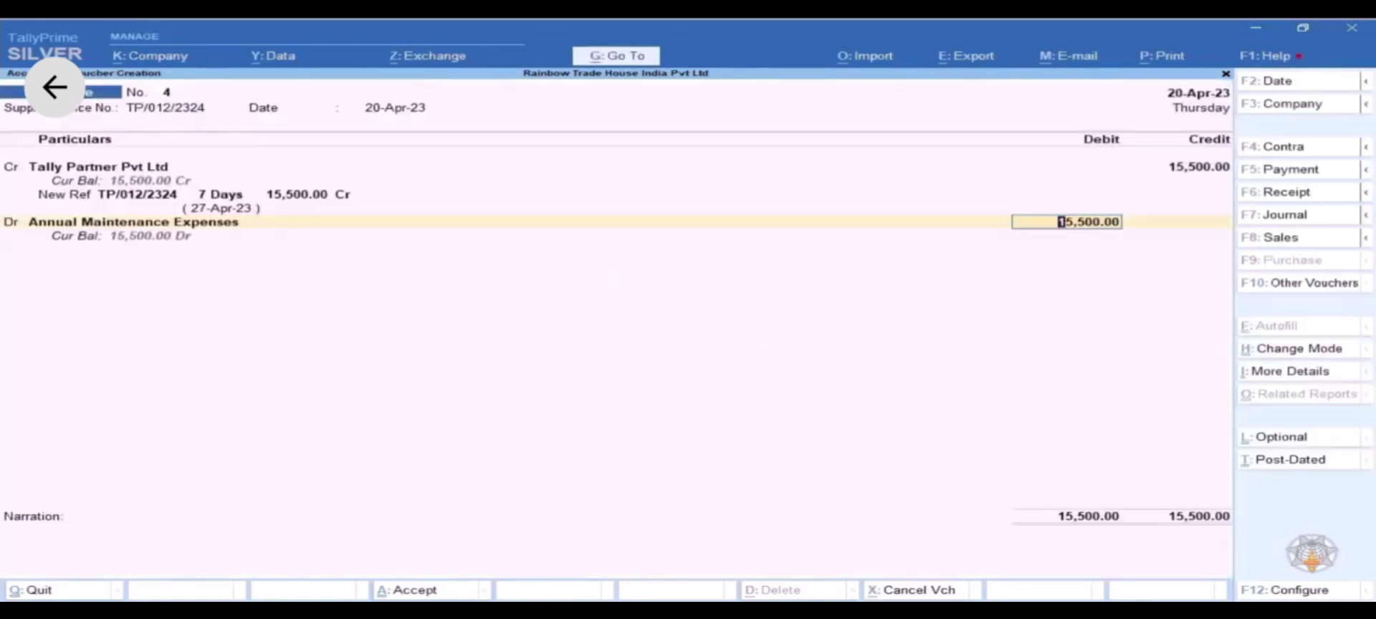
Step: Accept the 15,500 debit to Annual Maintenance Expenses, enter the narration "Being expense invoice recorded on credit.", and save the purchase voucher
key(Return)
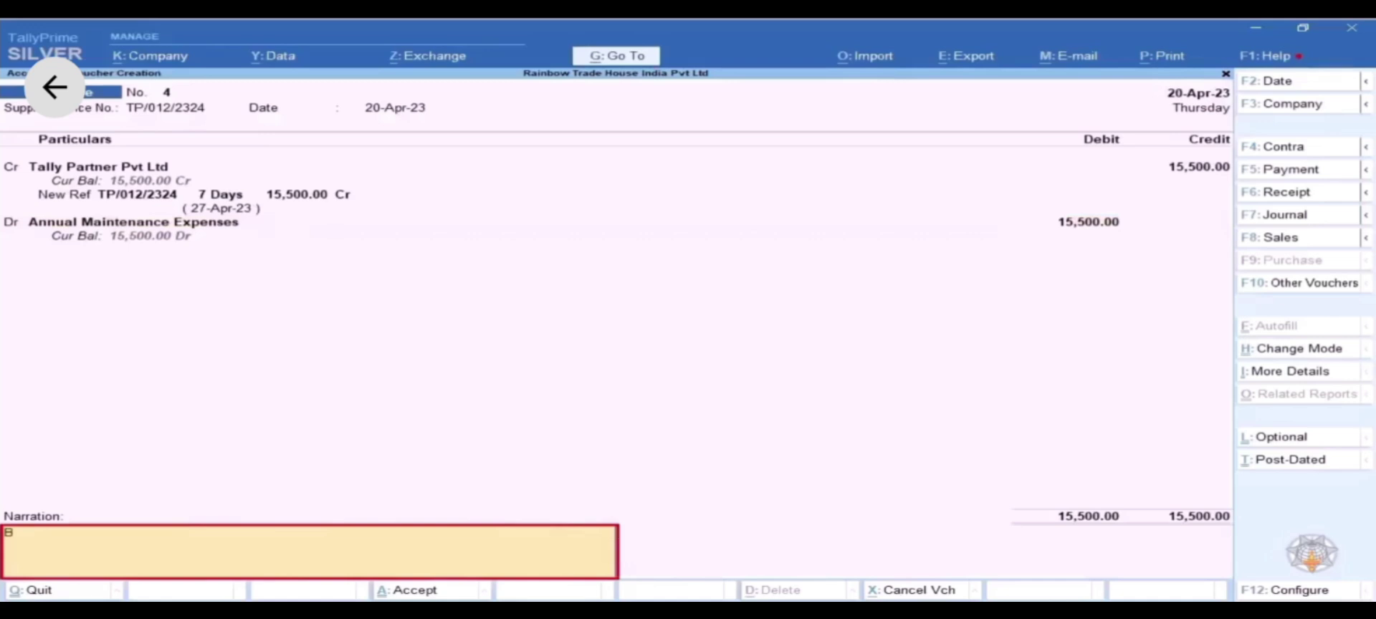
text(Being exp)
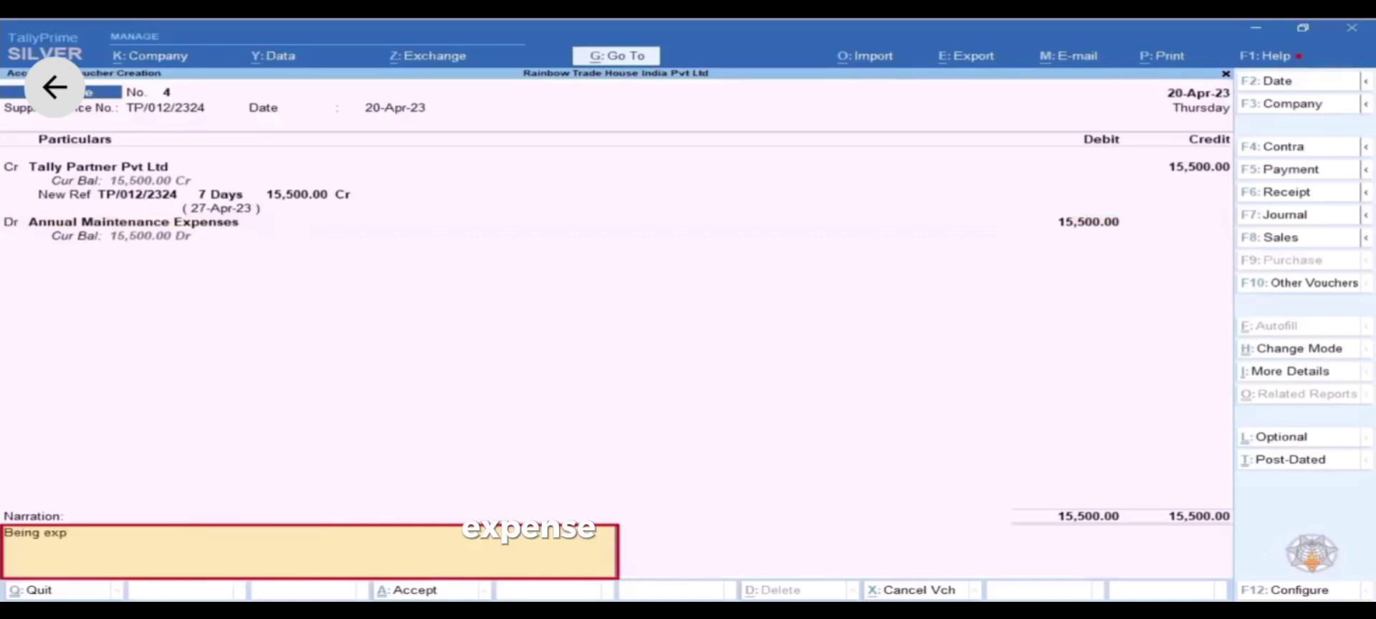
text(ense )
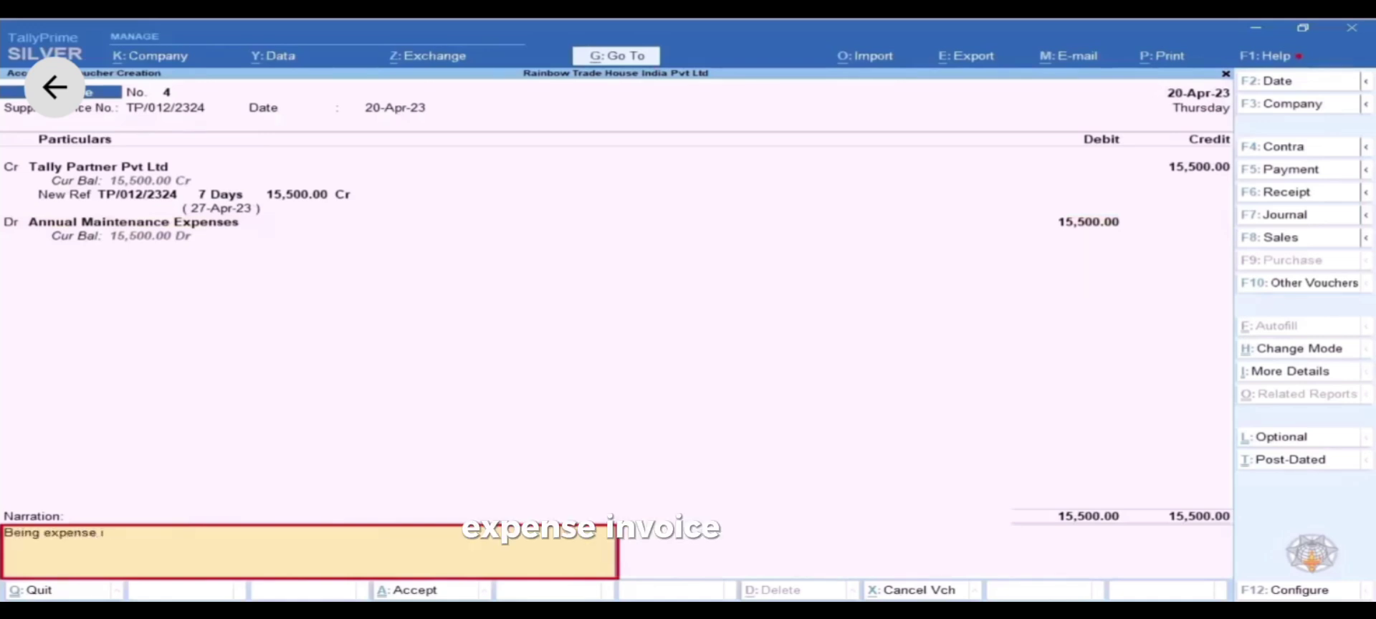
text(invoice record)
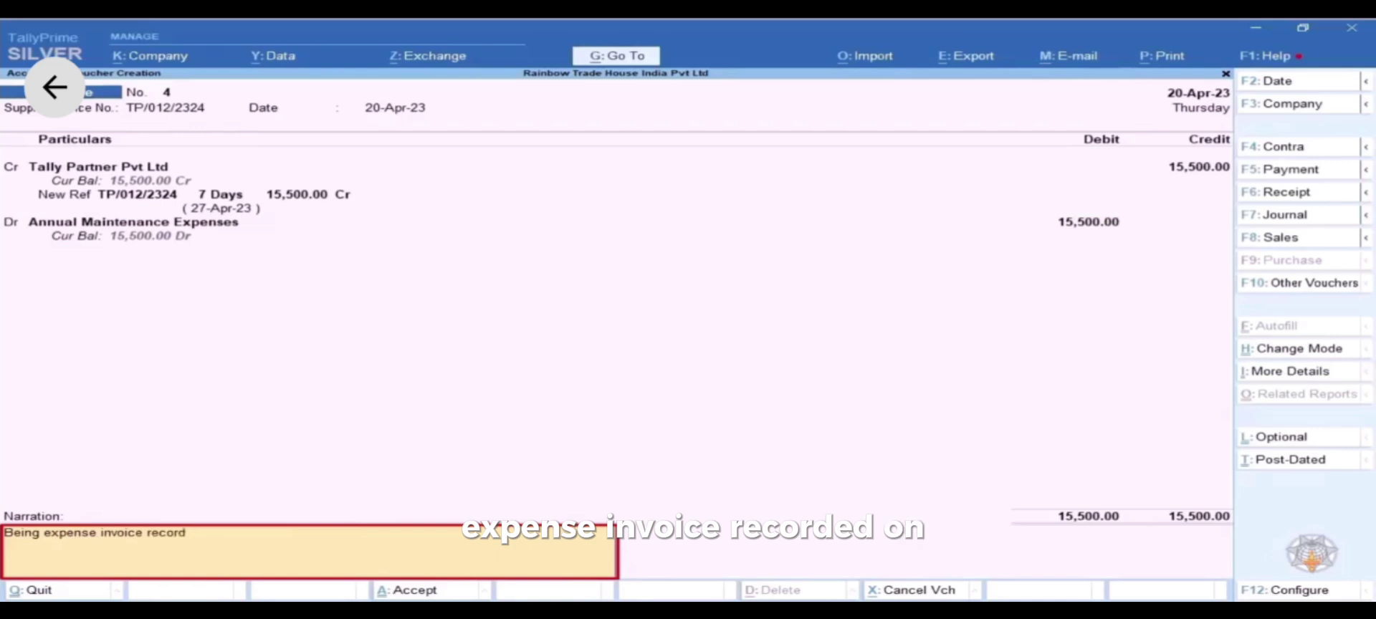
text(ed on credi)
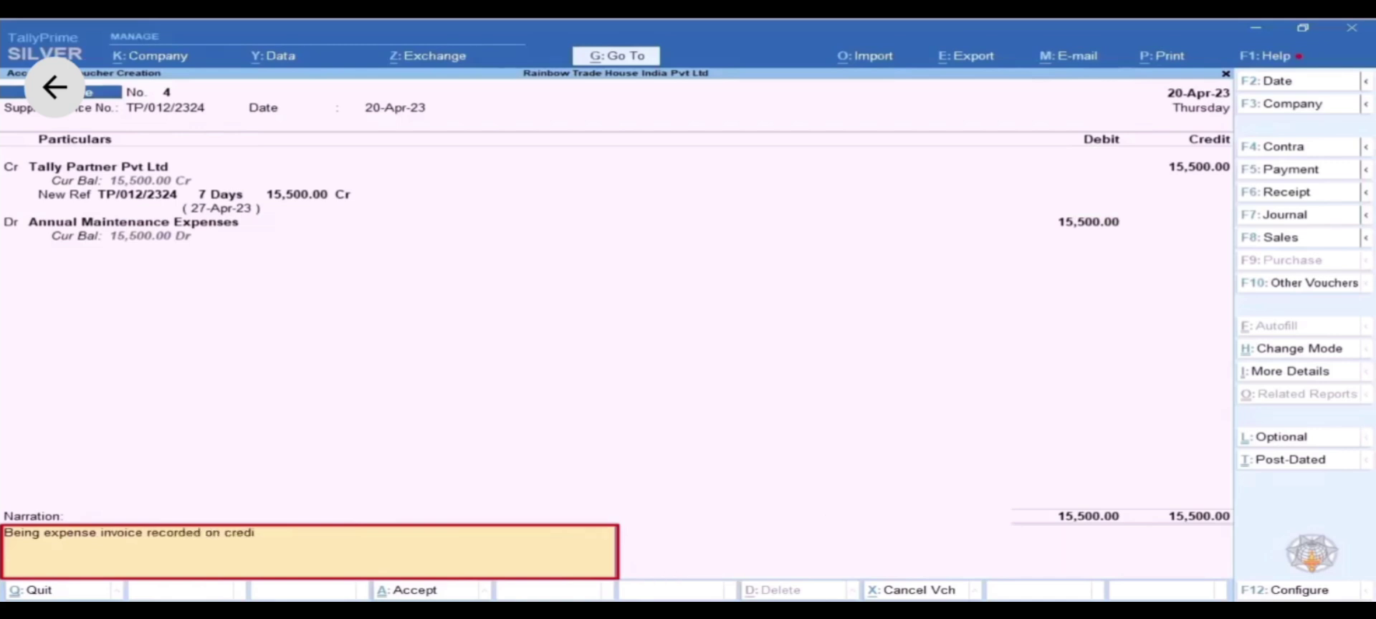
text(t.)
key(Return)
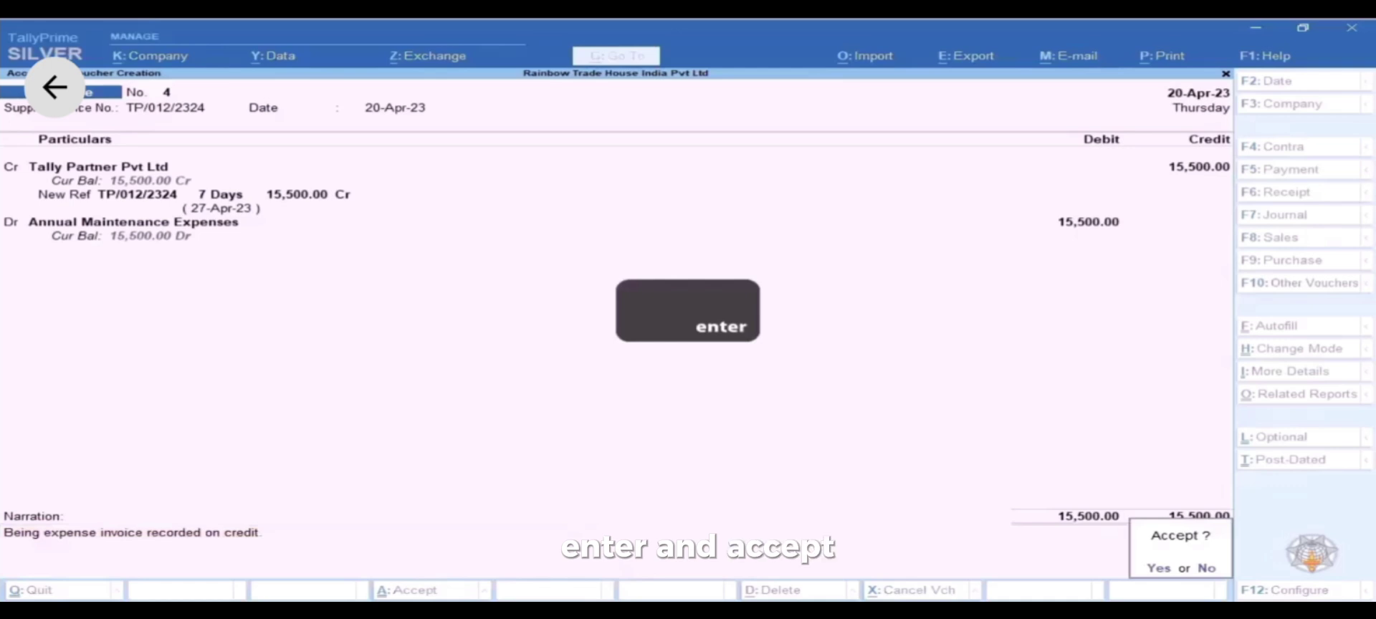
key(Return)
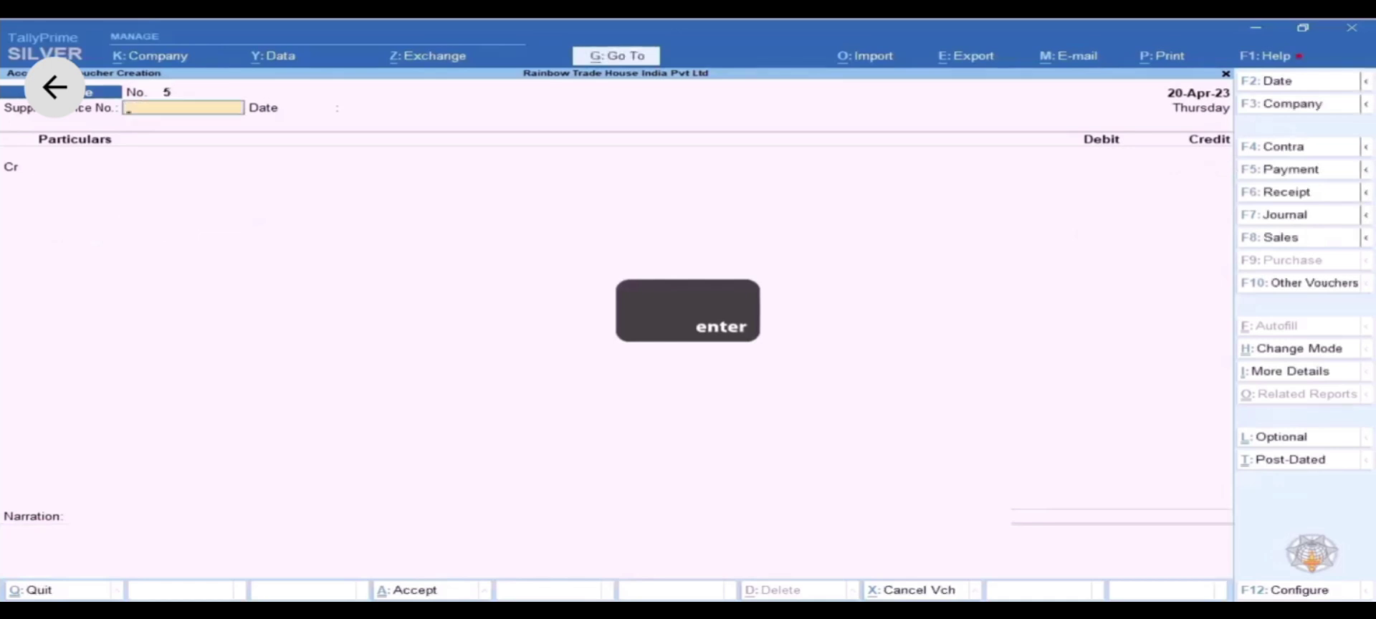